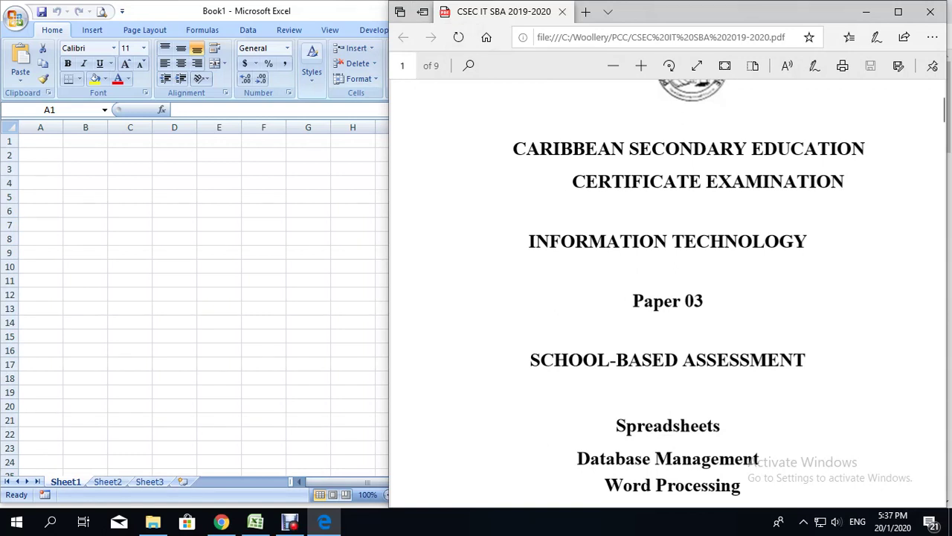
# Step: Scroll the CSEC SBA PDF down to page 3's Spreadsheet section showing Task 1's table
pyautogui.scroll(-3, 668, 305)
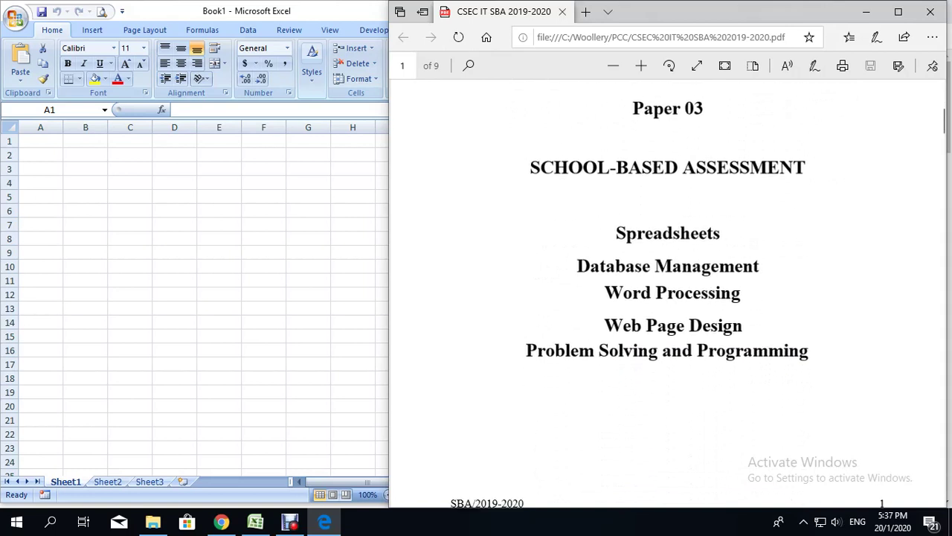
pyautogui.scroll(-4, 667, 298)
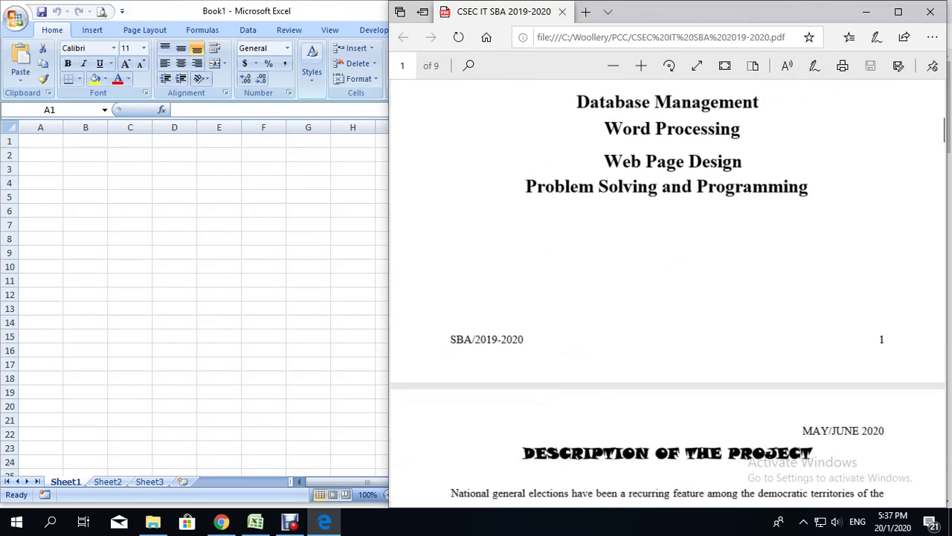
pyautogui.scroll(-3, 667, 297)
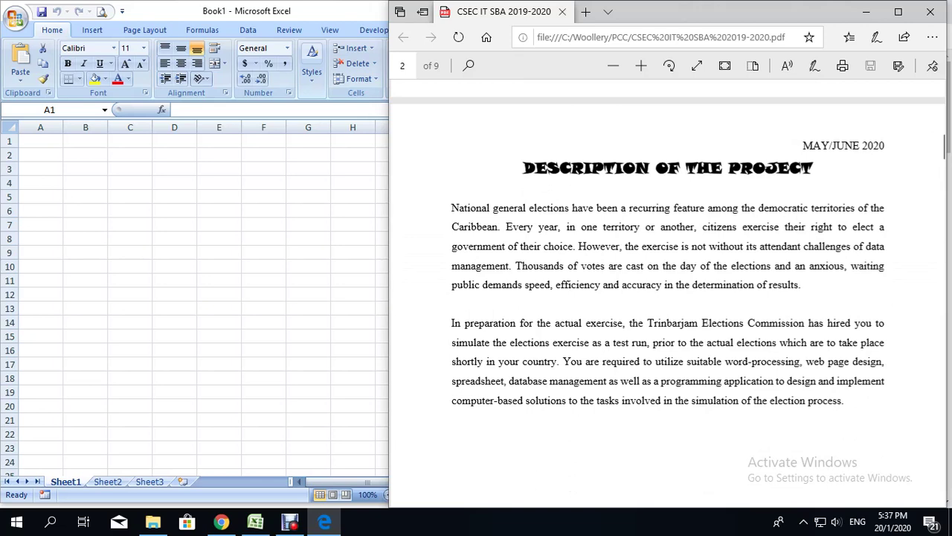
pyautogui.scroll(-10, 667, 298)
pyautogui.scroll(-2, 667, 297)
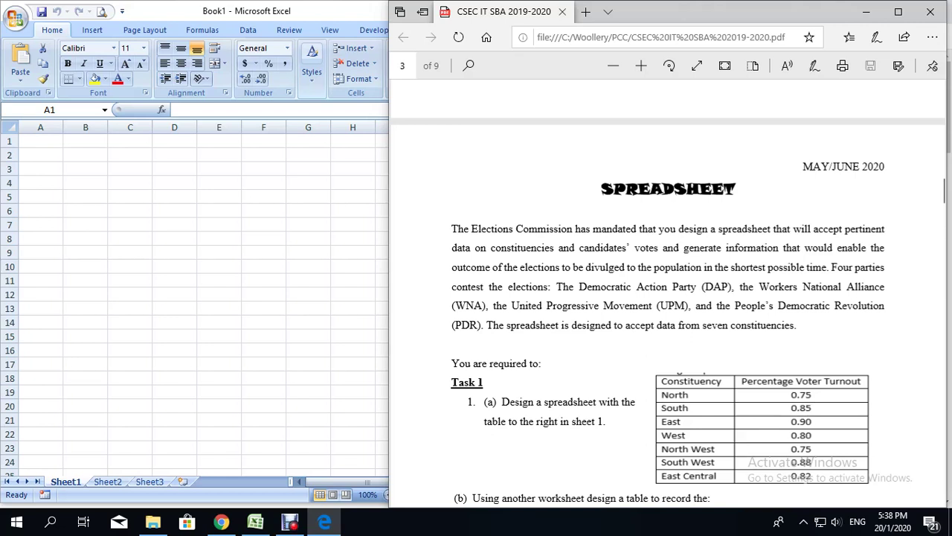
# Step: Switch to Excel and rename Sheet1 to 'KEY Sheet'
pyautogui.hotkey('alt', 'Tab')
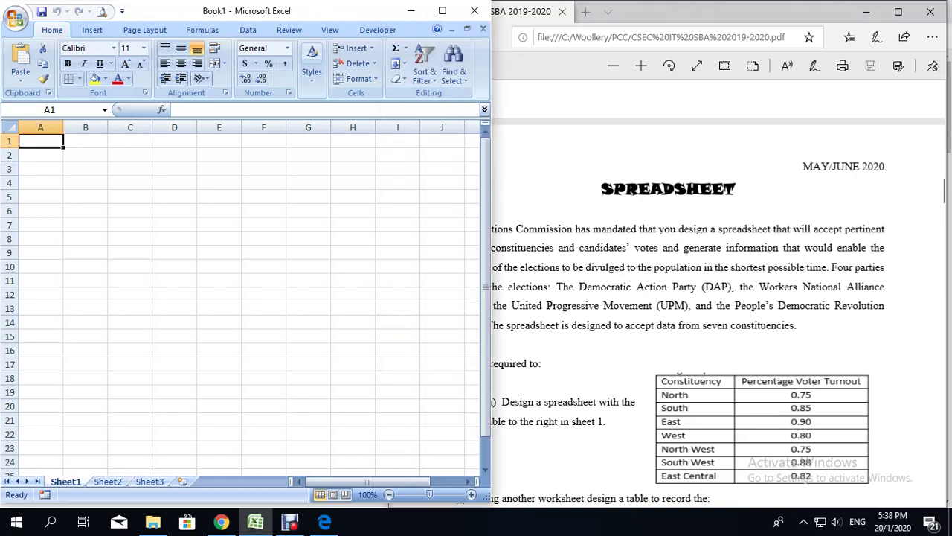
pyautogui.hotkey('alt', 'h')
pyautogui.press('o')
pyautogui.press('r')
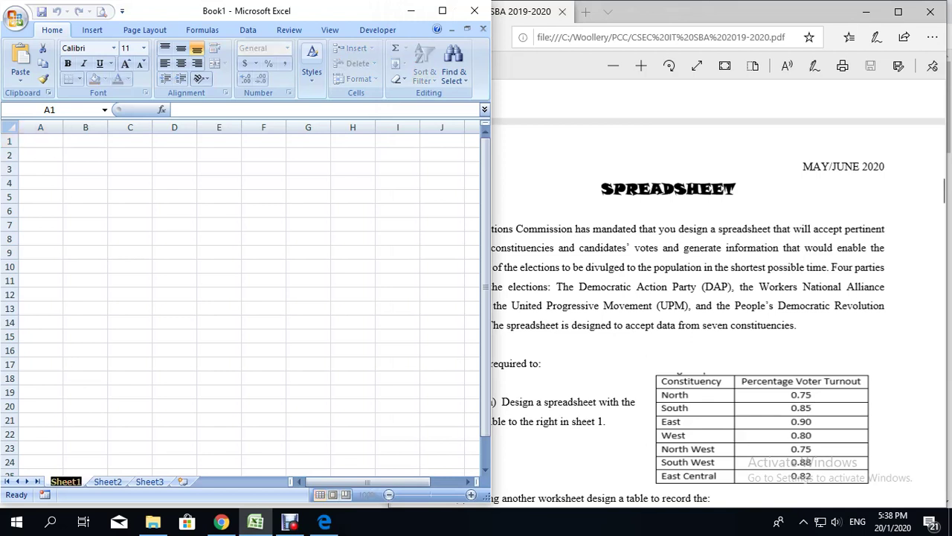
pyautogui.write('KEY')
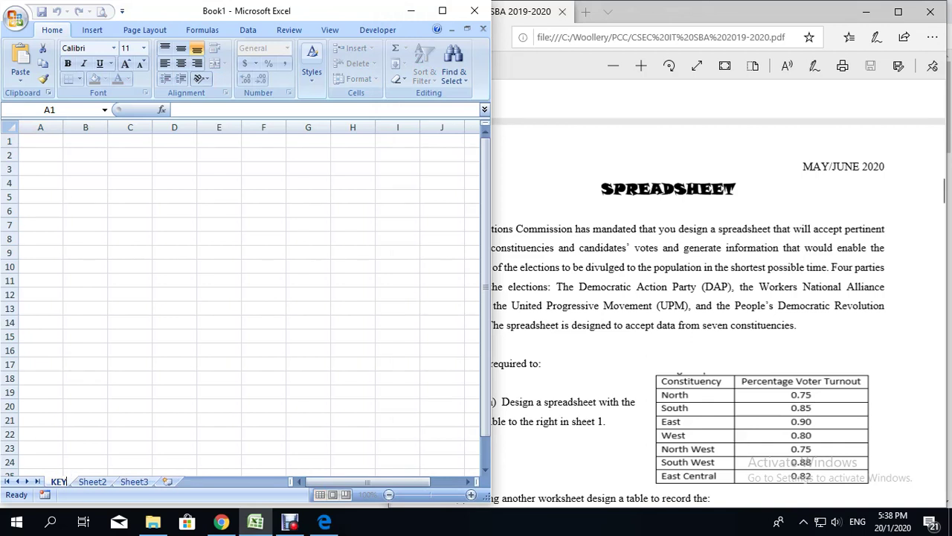
pyautogui.write(' SHEET')
pyautogui.press('BackSpace')
pyautogui.press('BackSpace')
pyautogui.press('BackSpace')
pyautogui.press('BackSpace')
pyautogui.write('heet')
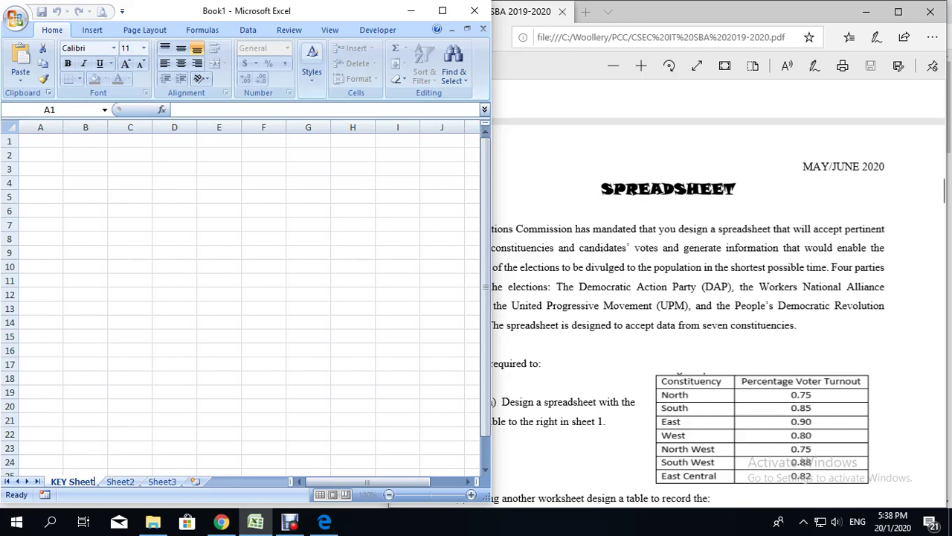
# Step: Enter the headings 'Constituency' in A9 and 'Percentage Voter Turnout' in B9
pyautogui.click(40, 252)
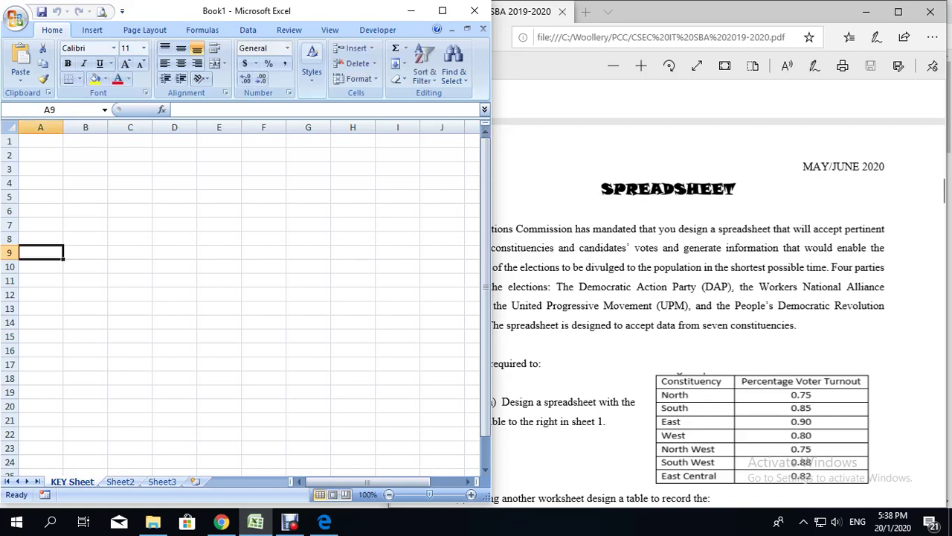
pyautogui.write('Cons')
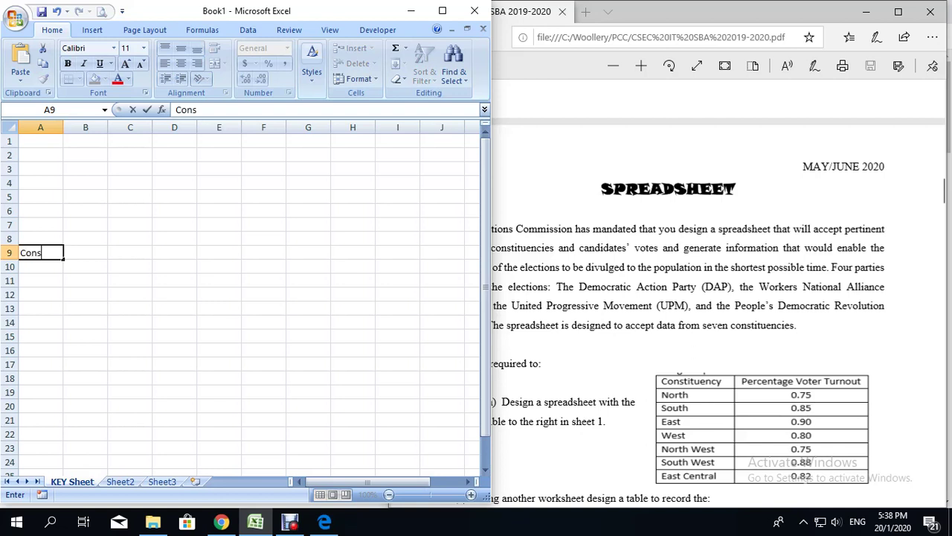
pyautogui.write('tituency')
pyautogui.press('Tab')
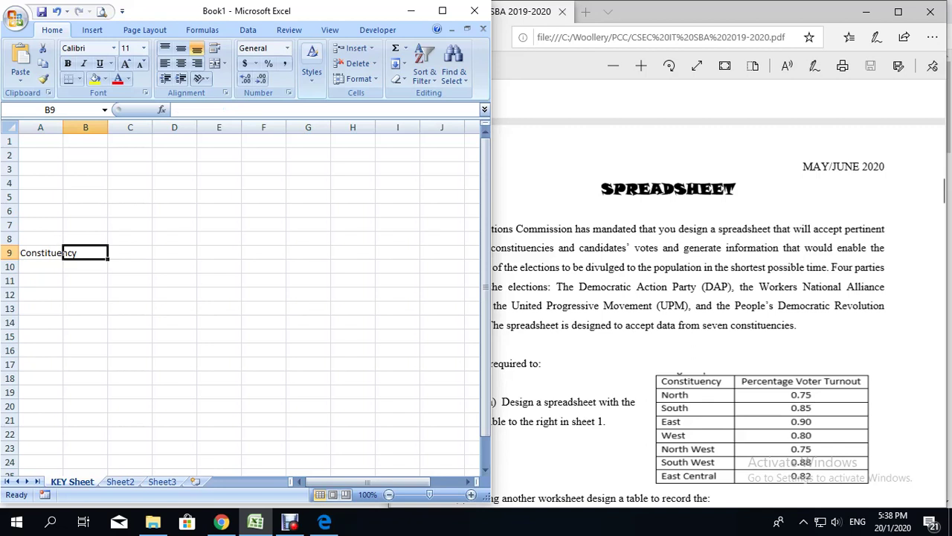
pyautogui.write('Per')
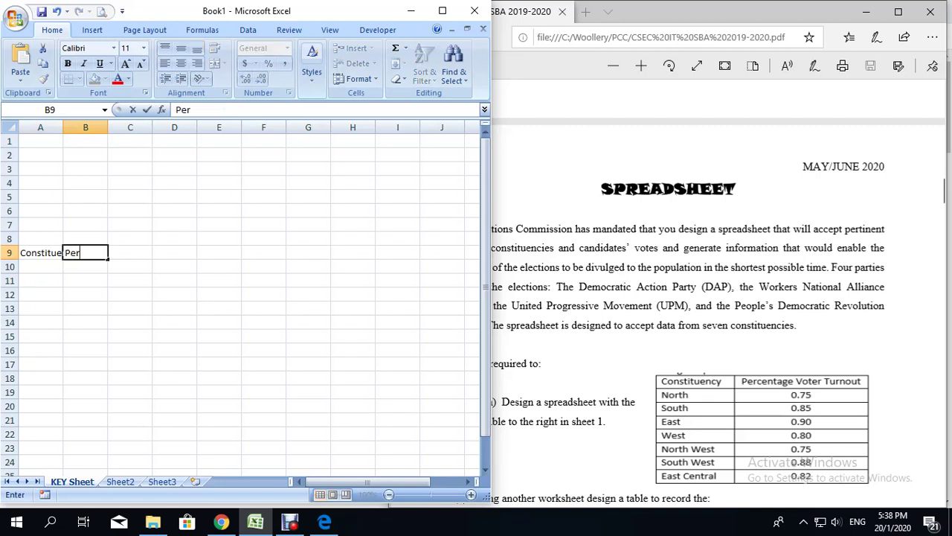
pyautogui.write('centage Voter Turn')
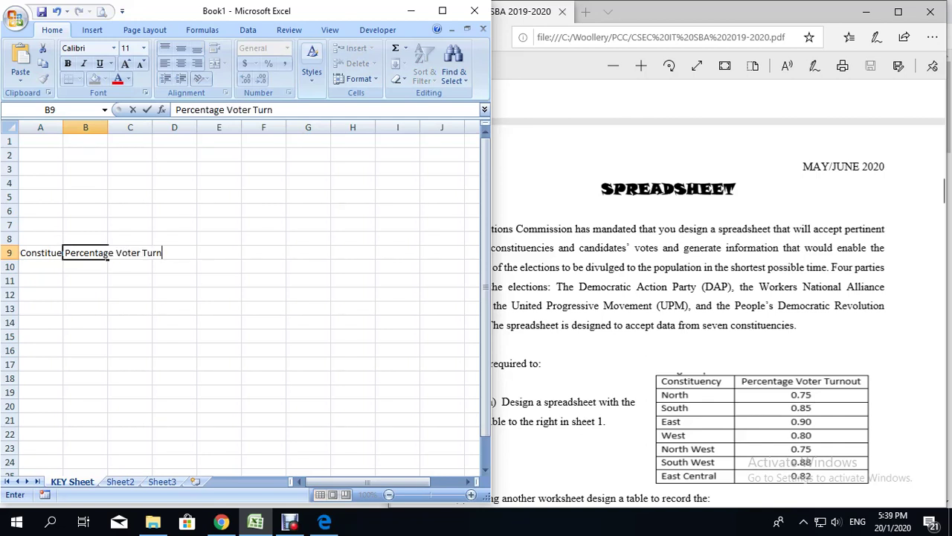
pyautogui.write('out')
pyautogui.click(85, 279)
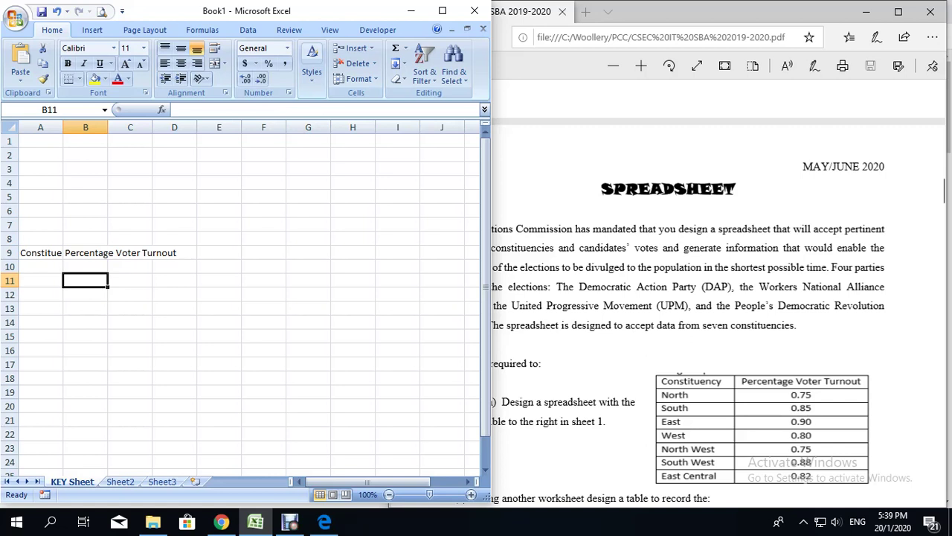
# Step: AutoFit column A to the width of the Constituency heading
pyautogui.click(40, 252)
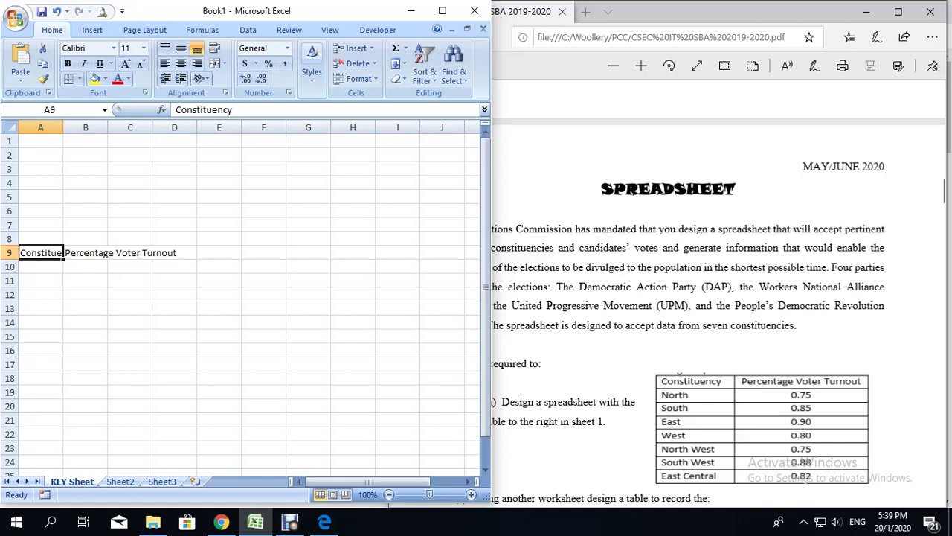
pyautogui.hotkey('alt', 'h')
pyautogui.press('o')
pyautogui.press('i')
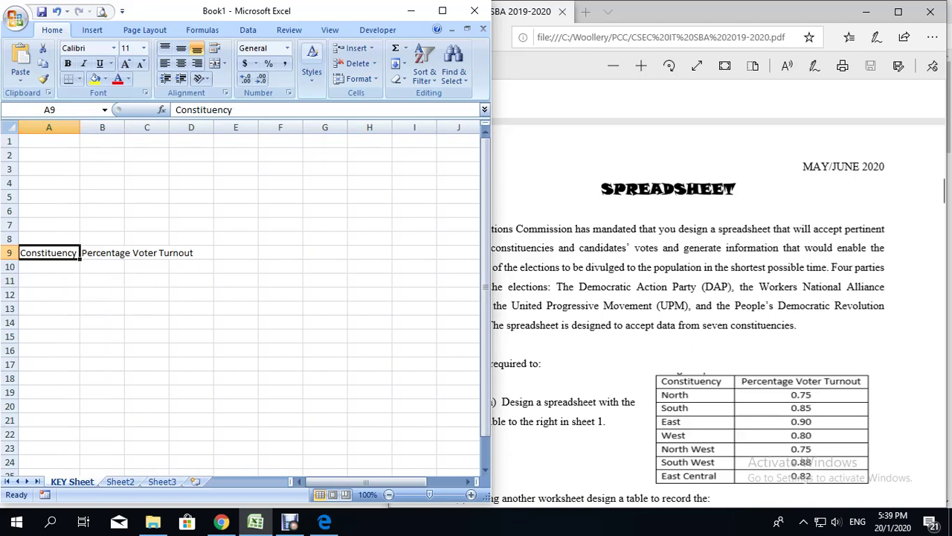
# Step: Wrap the B9 heading, widen column B and resize row 9 to fit two lines
pyautogui.click(123, 253)
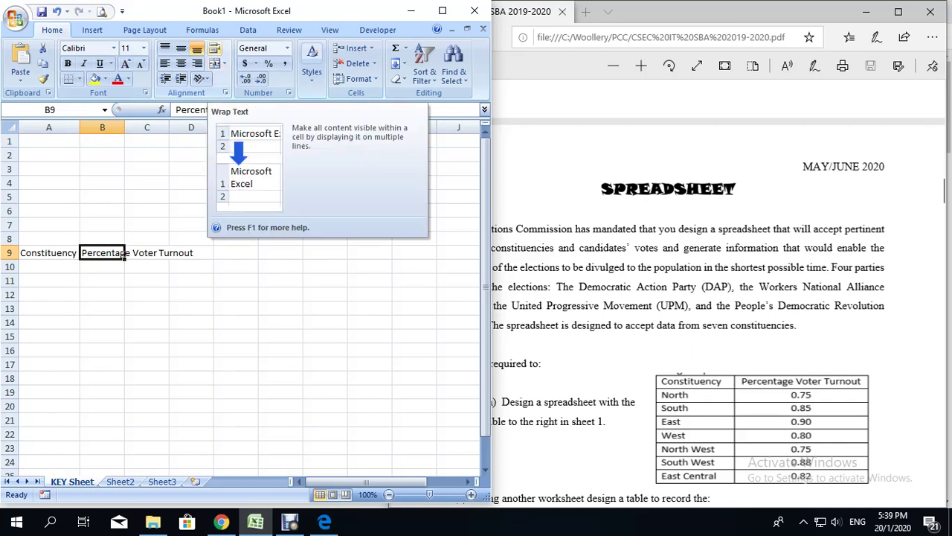
pyautogui.click(214, 48)
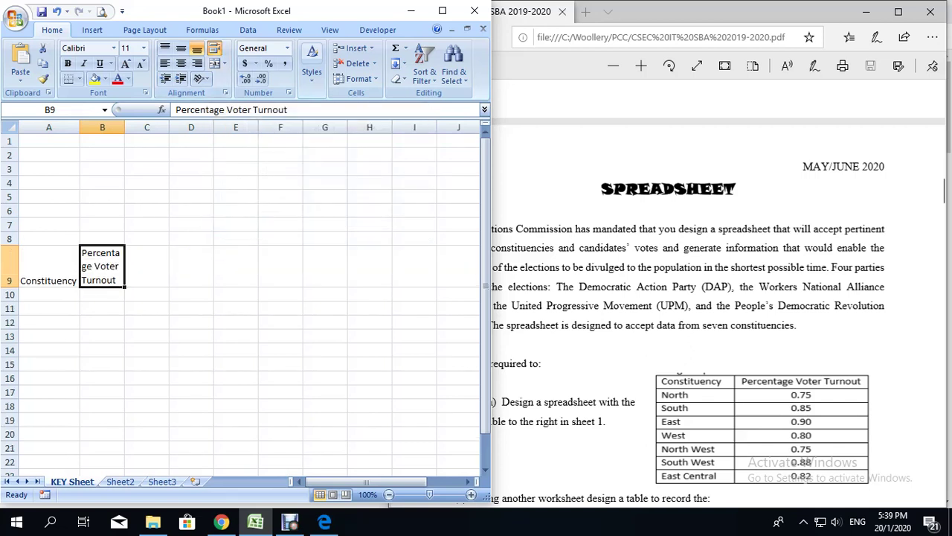
pyautogui.moveTo(124, 127); pyautogui.dragTo(144, 127)
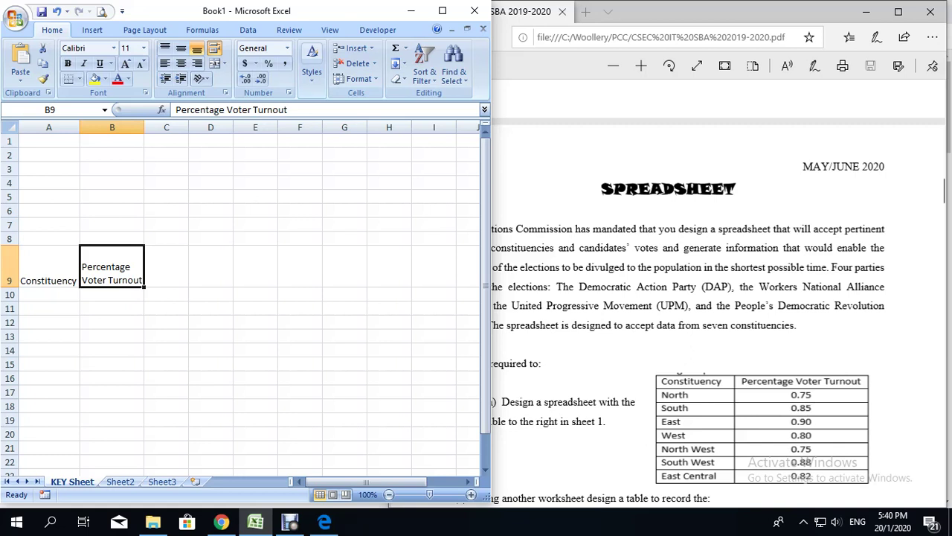
pyautogui.moveTo(9, 288); pyautogui.dragTo(9, 277)
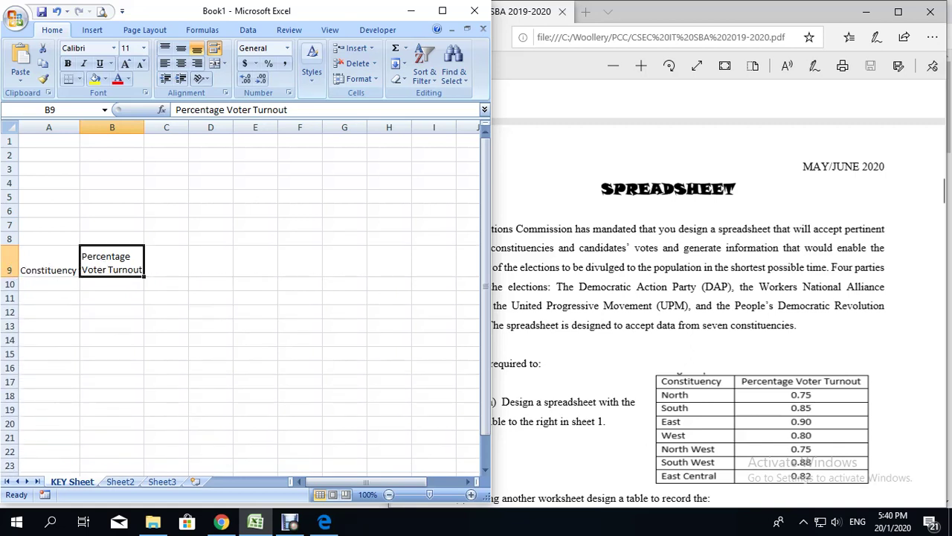
pyautogui.click(48, 284)
# Step: Enter North with 0.75 and South with 0.85 in rows 10 and 11
pyautogui.write('North')
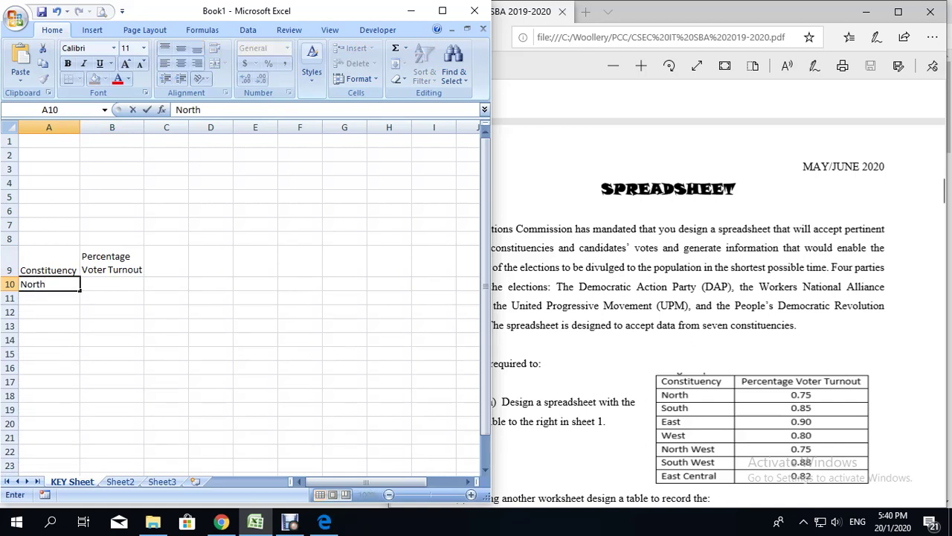
pyautogui.click(111, 283)
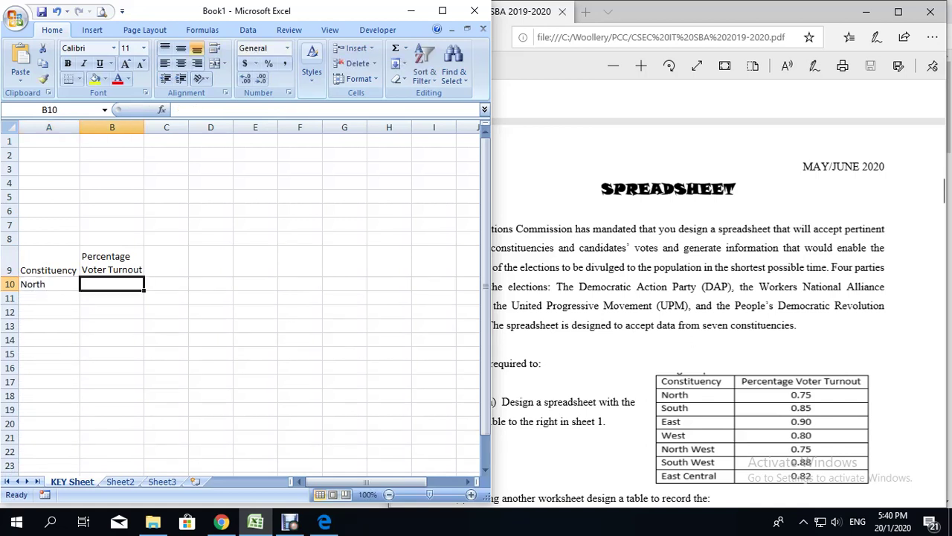
pyautogui.write('0.75')
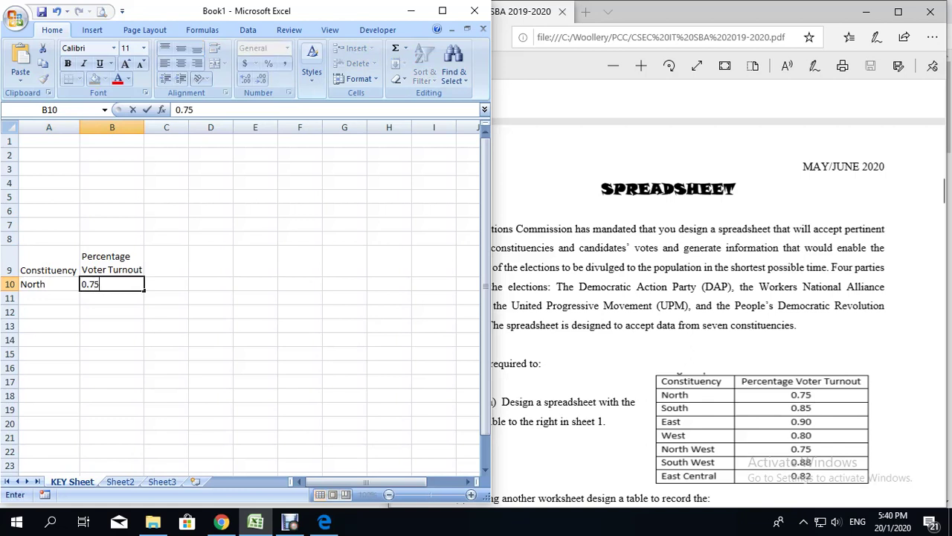
pyautogui.press('Return')
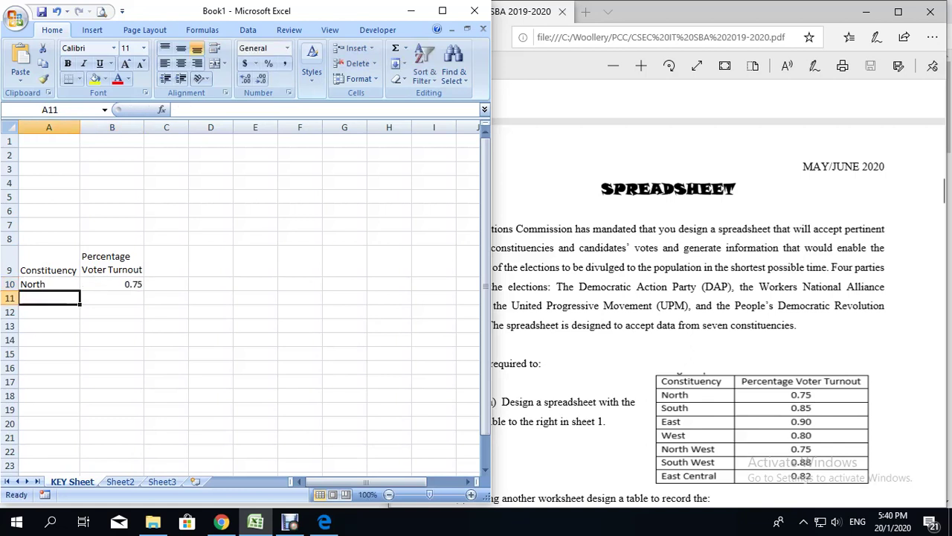
pyautogui.write('South')
pyautogui.press('Tab')
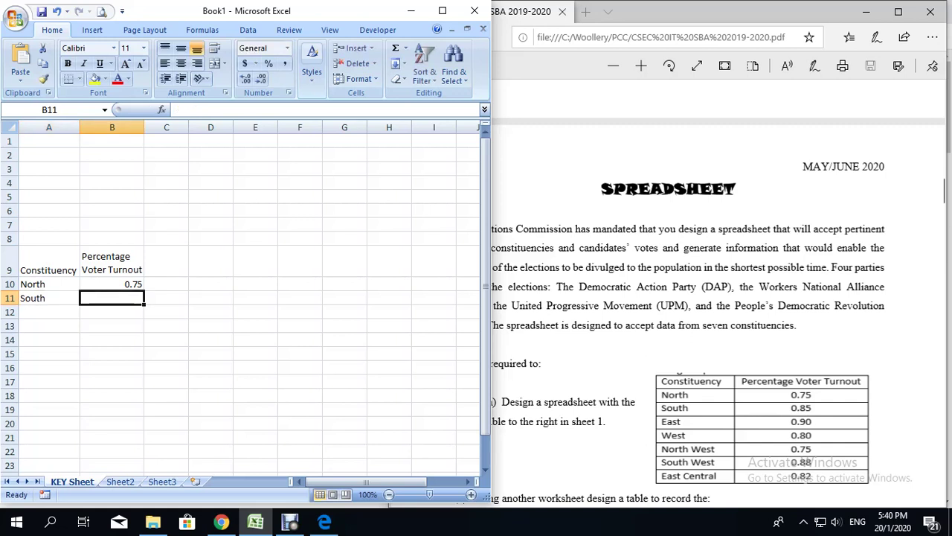
pyautogui.write('0.85')
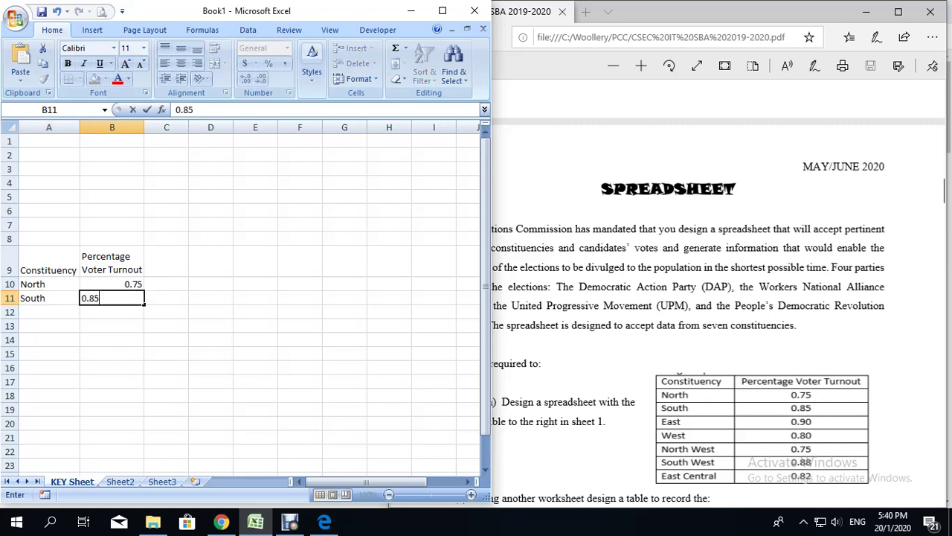
pyautogui.press('Tab')
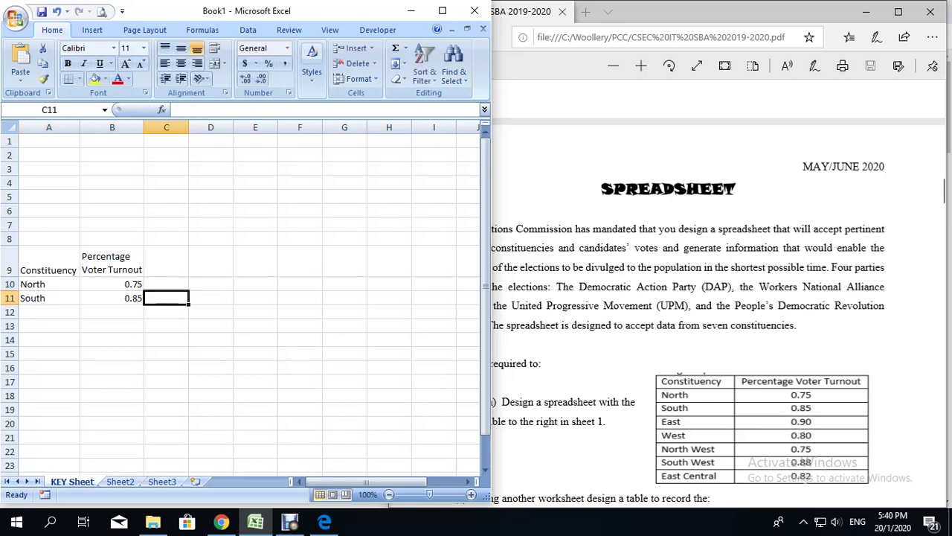
pyautogui.press('Return')
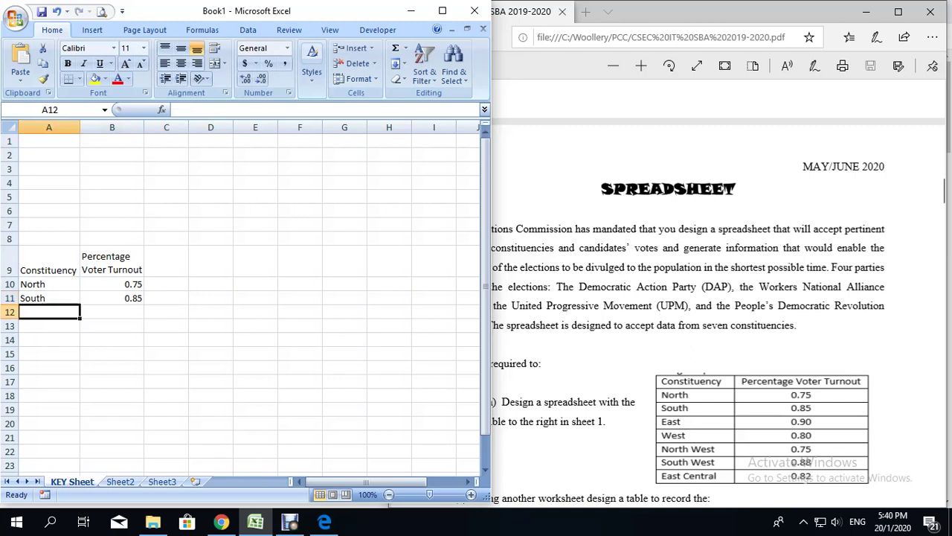
# Step: Enter East with 0.90 in row 12 and show it with two decimal places
pyautogui.write('East')
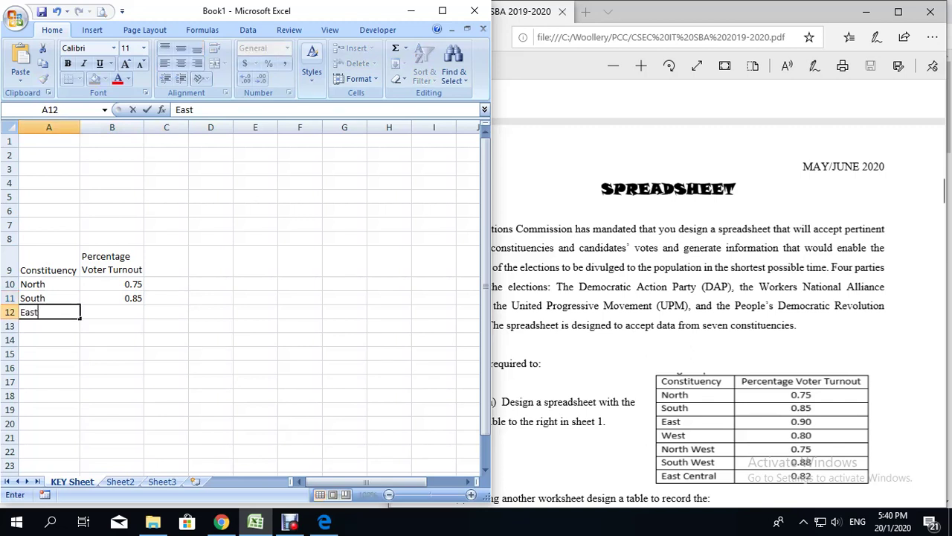
pyautogui.press('Tab')
pyautogui.write('0.90')
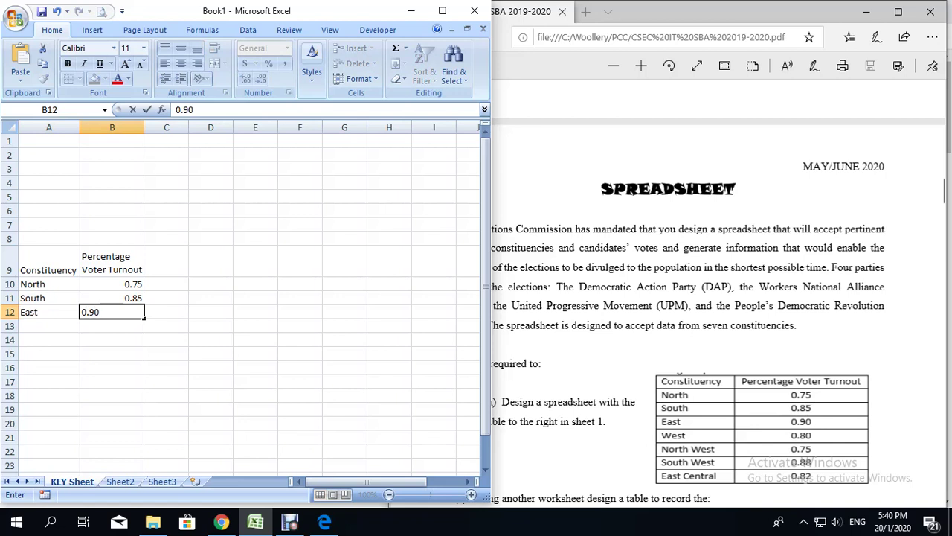
pyautogui.press('Return')
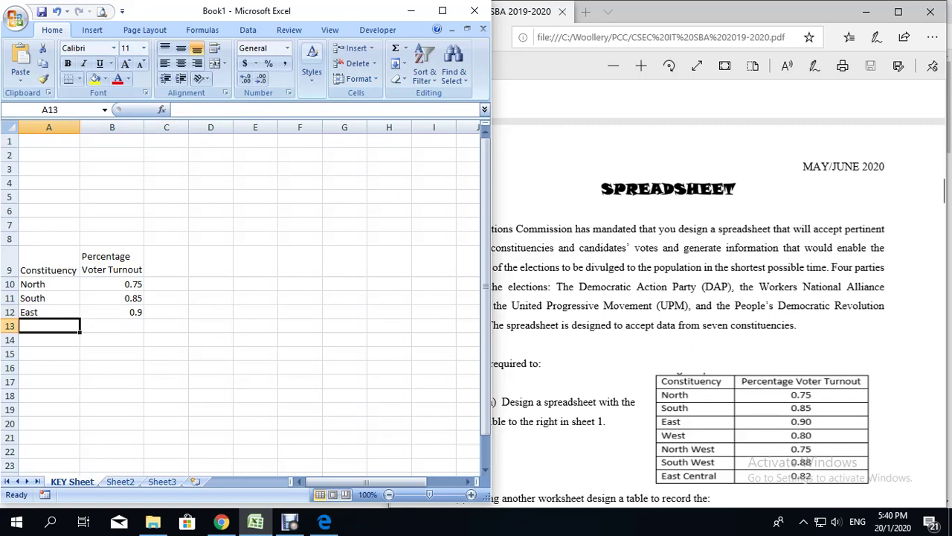
pyautogui.click(112, 311)
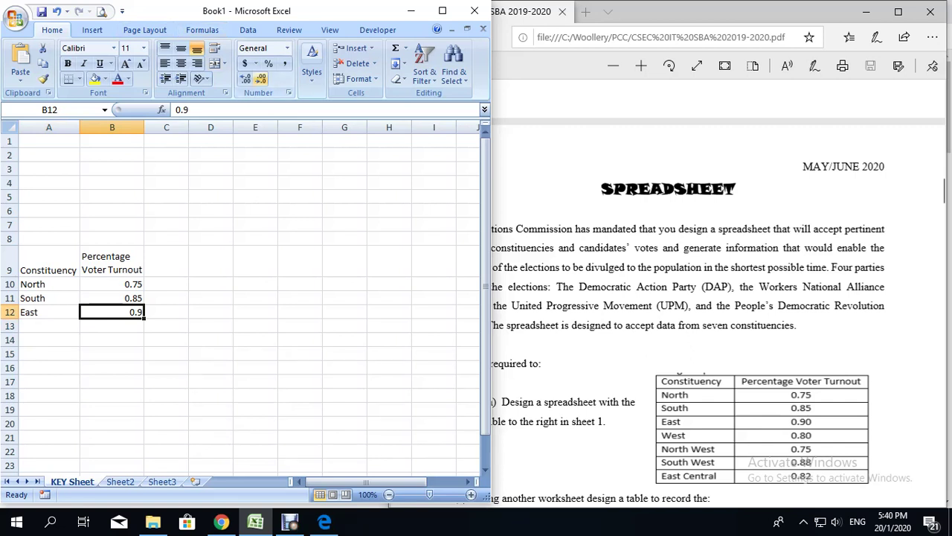
pyautogui.click(244, 78)
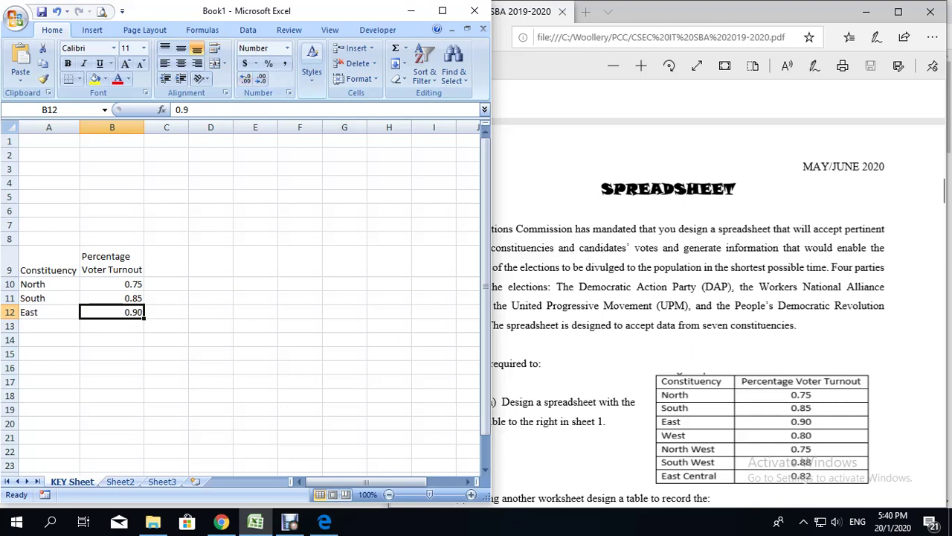
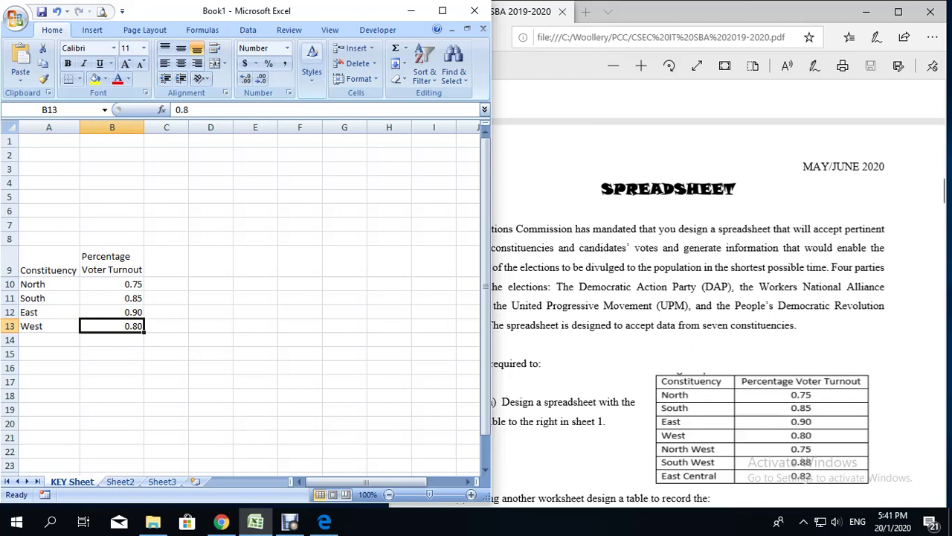
# Step: Enter North West 0.75, South West 0.88 and East Central 0.82 into A14:B16
pyautogui.write('Nor')
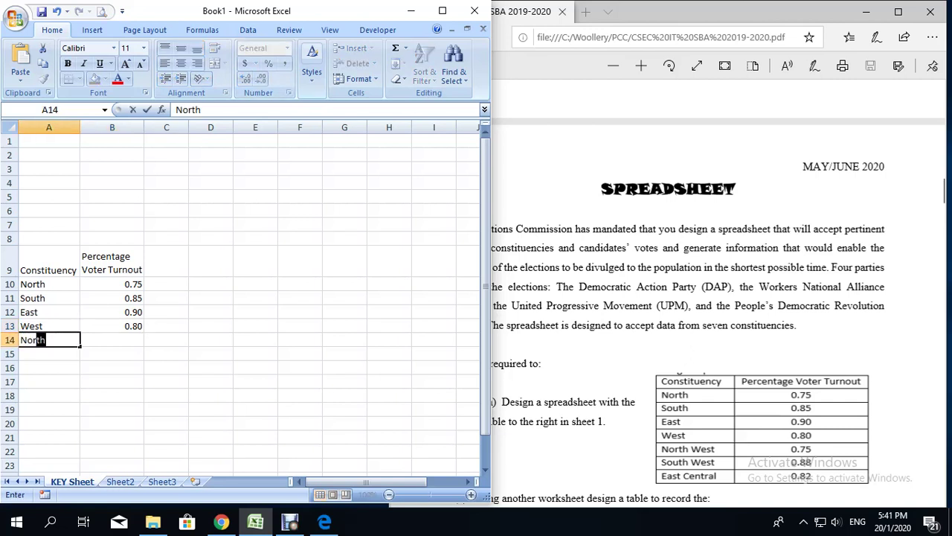
pyautogui.write('th West')
pyautogui.press('Tab')
pyautogui.write('0.75')
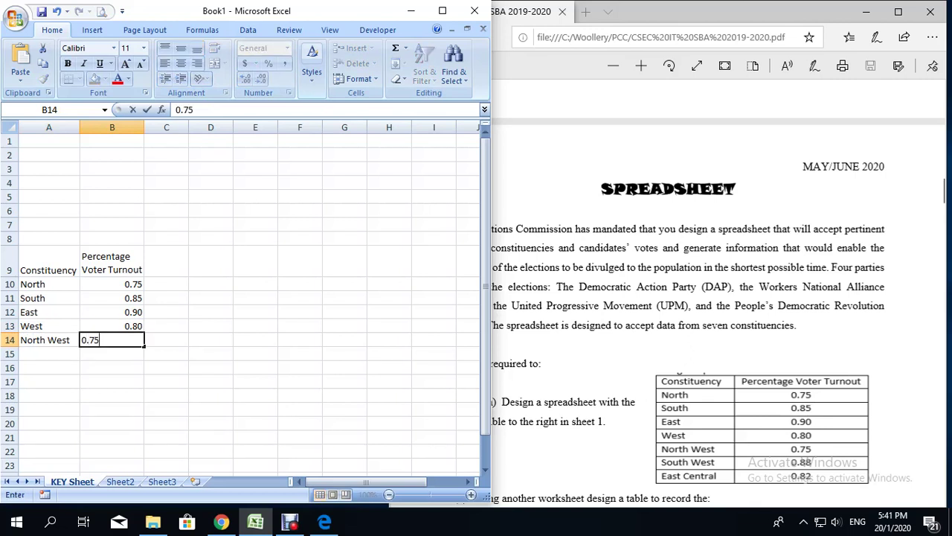
pyautogui.press('Return')
pyautogui.write('South West')
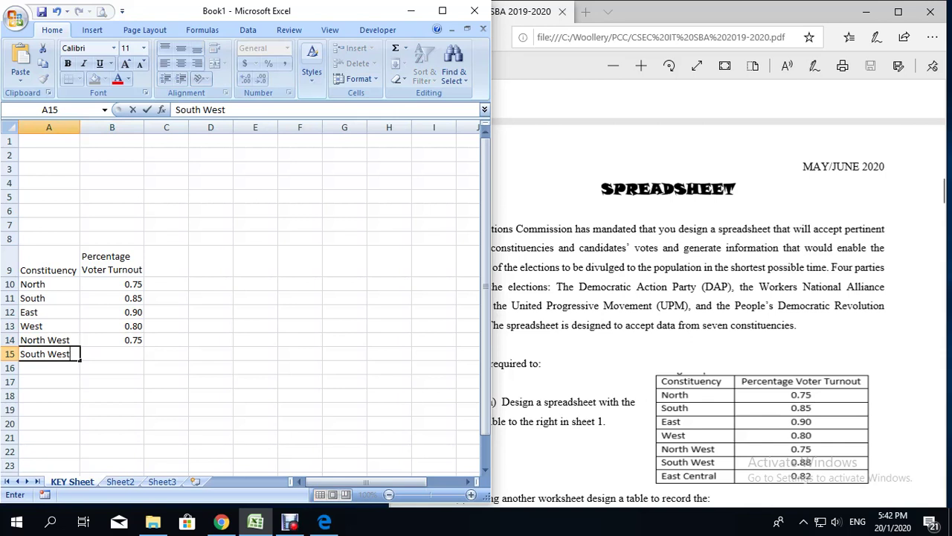
pyautogui.press('Tab')
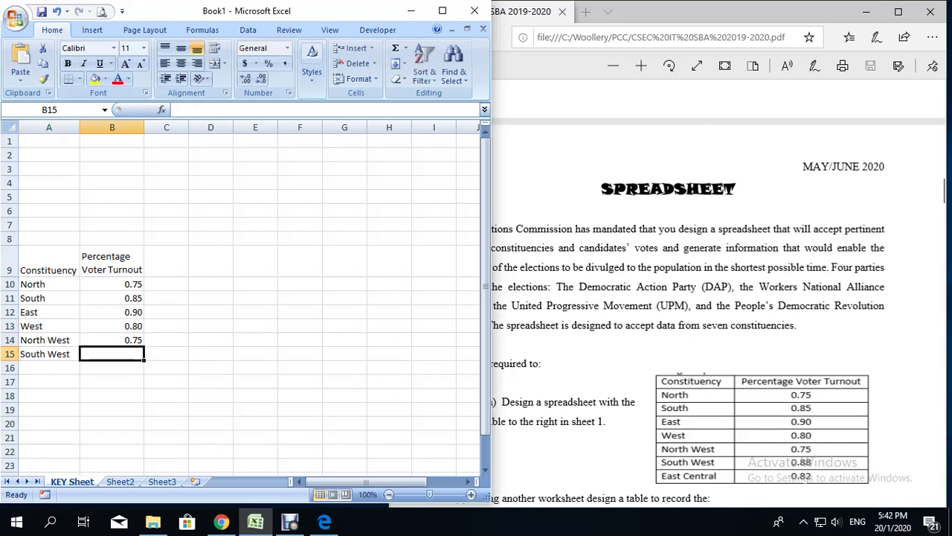
pyautogui.write('0.88')
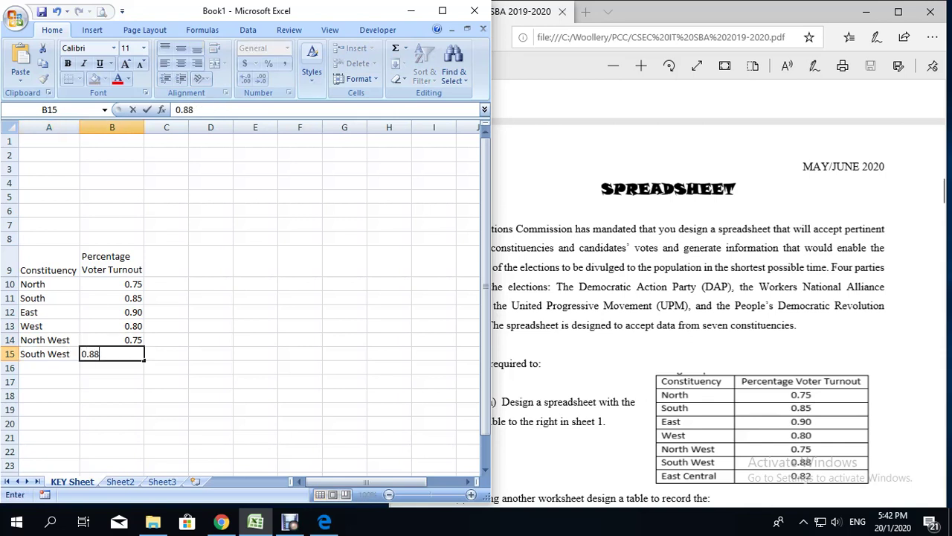
pyautogui.press('Return')
pyautogui.write('East Cen')
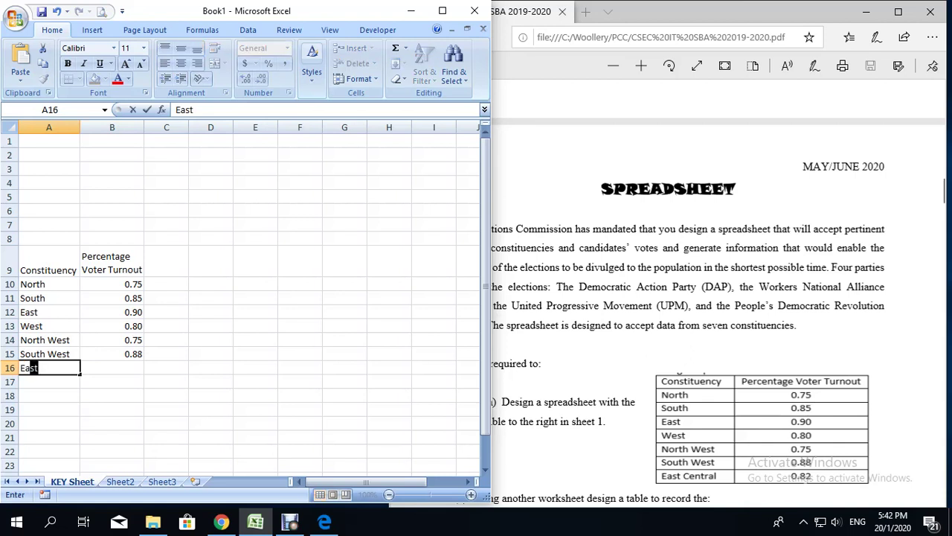
pyautogui.write('tral')
pyautogui.press('Tab')
pyautogui.write('0.82')
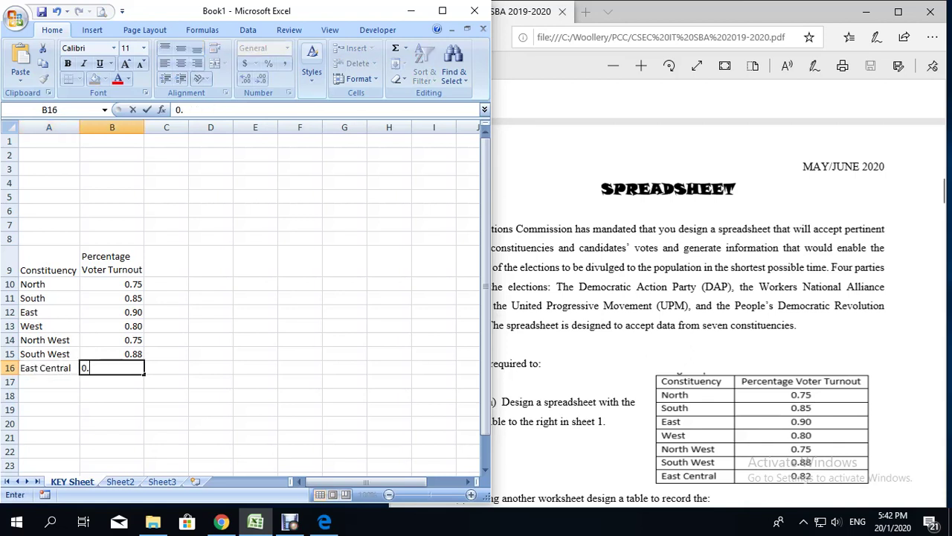
pyautogui.click(210, 339)
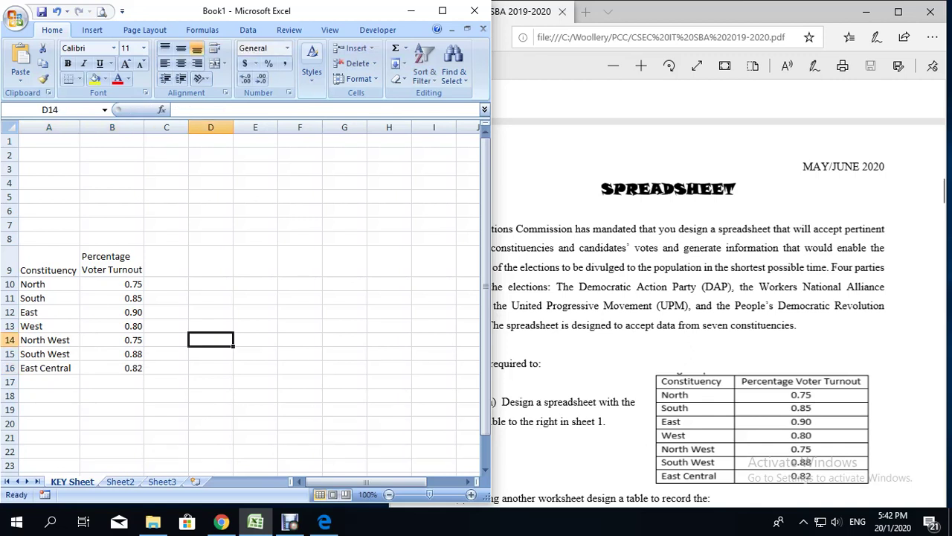
# Step: Apply All Borders to the turnout table A9:B16
pyautogui.moveTo(49, 264); pyautogui.dragTo(112, 368)
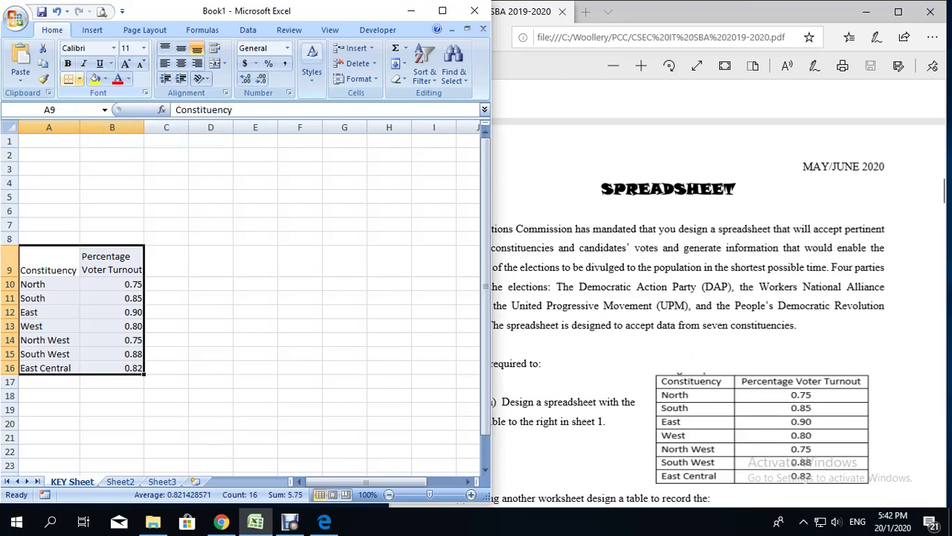
pyautogui.click(79, 79)
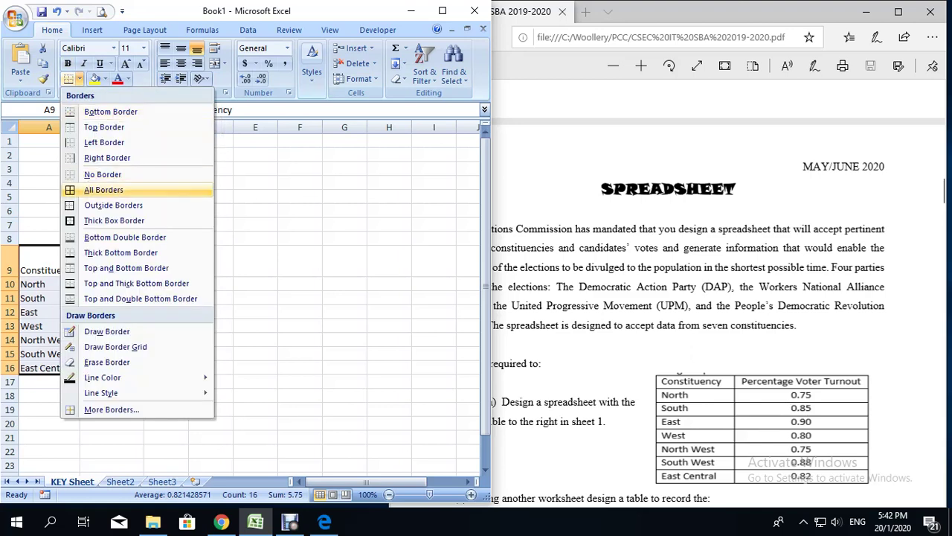
pyautogui.click(104, 190)
# Step: Make the Constituency and Percentage Voter Turnout headings in A9:B9 bold
pyautogui.click(78, 274)
pyautogui.moveTo(78, 273); pyautogui.dragTo(144, 275)
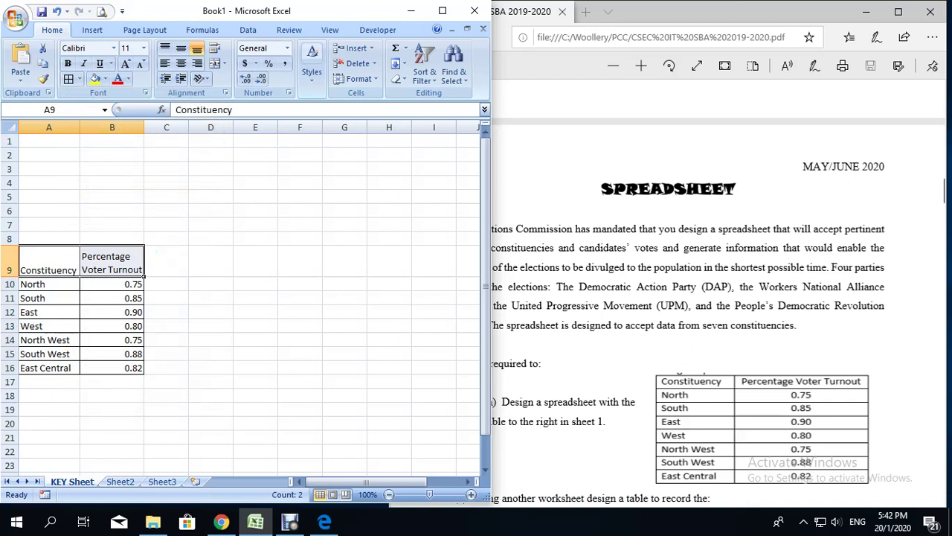
pyautogui.click(67, 63)
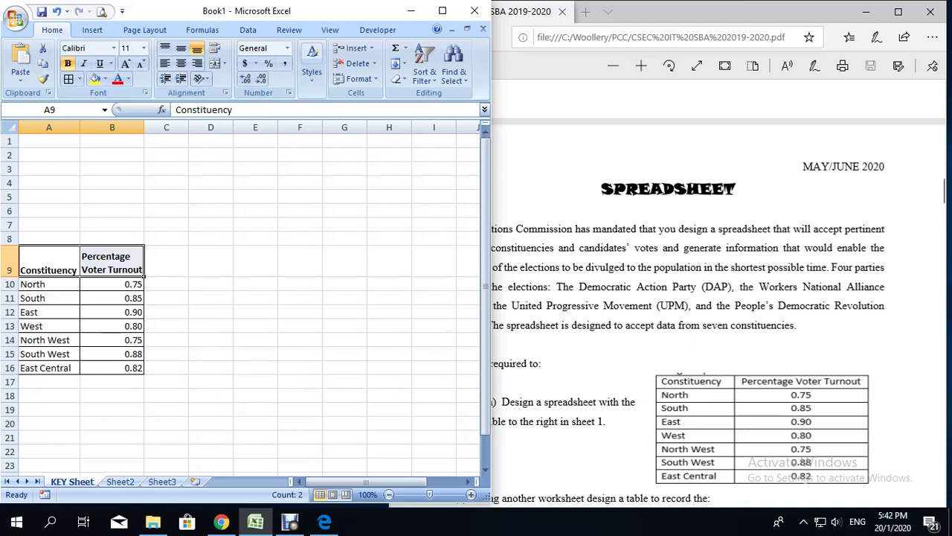
# Step: Scroll the assignment PDF to read Task 1(b)'s field list and rename/save instructions
pyautogui.hotkey('alt', 'Tab')
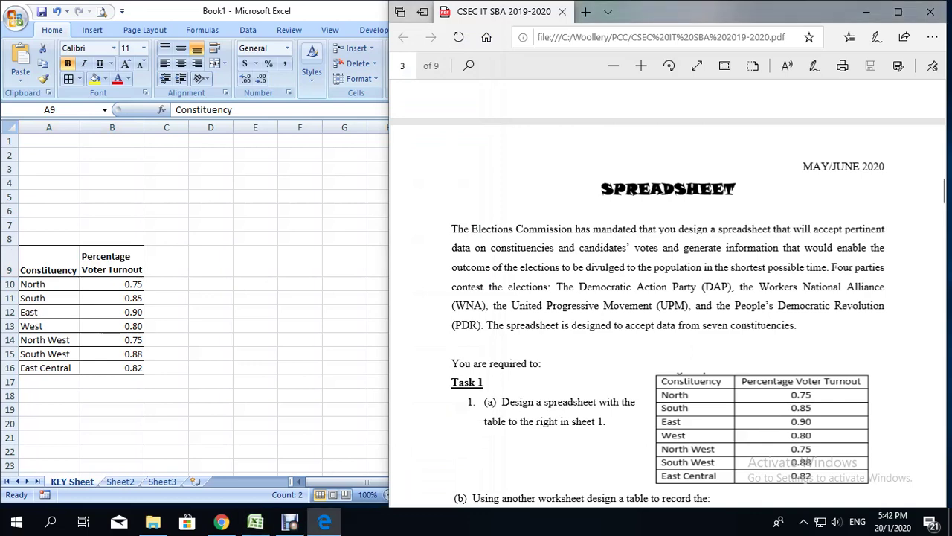
pyautogui.scroll(-3, 667, 297)
pyautogui.scroll(-1, 668, 297)
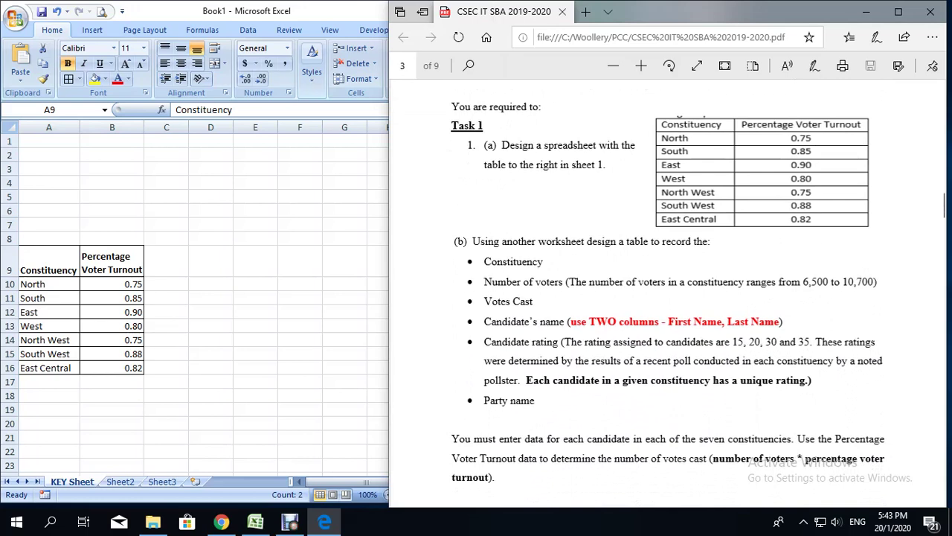
pyautogui.scroll(-2, 668, 290)
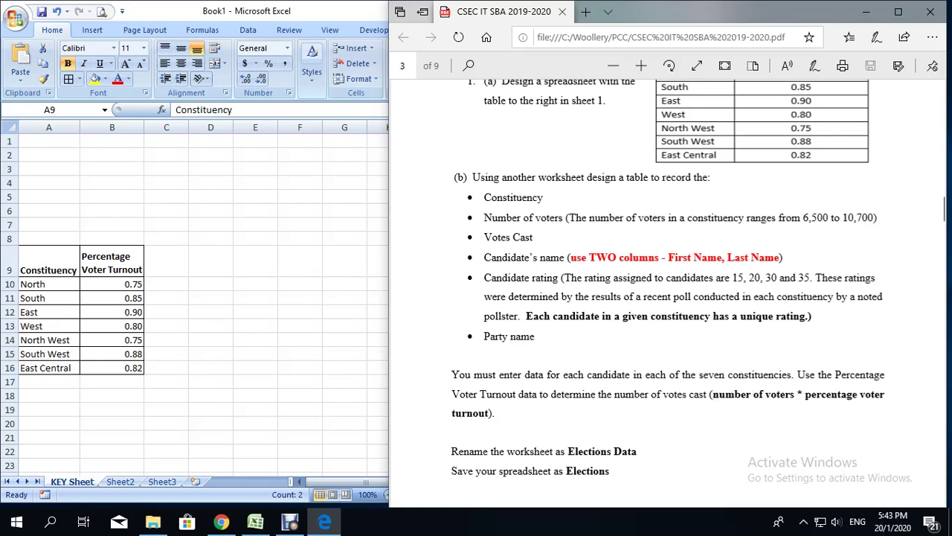
pyautogui.scroll(3, 667, 293)
pyautogui.scroll(-2, 667, 293)
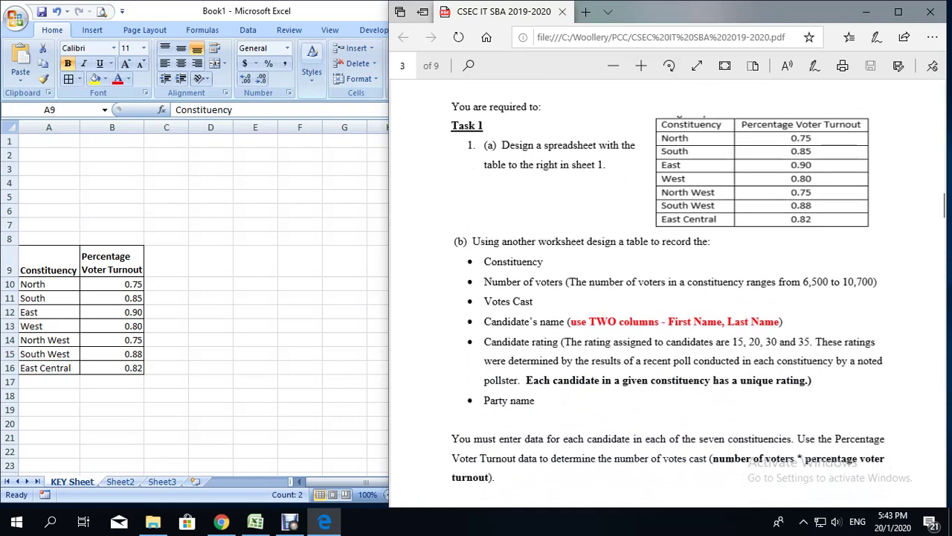
pyautogui.hotkey('alt', 'Tab')
# Step: Type the labels Name, School, Centre #:, Registration # and Territory: into A1:A5
pyautogui.click(49, 141)
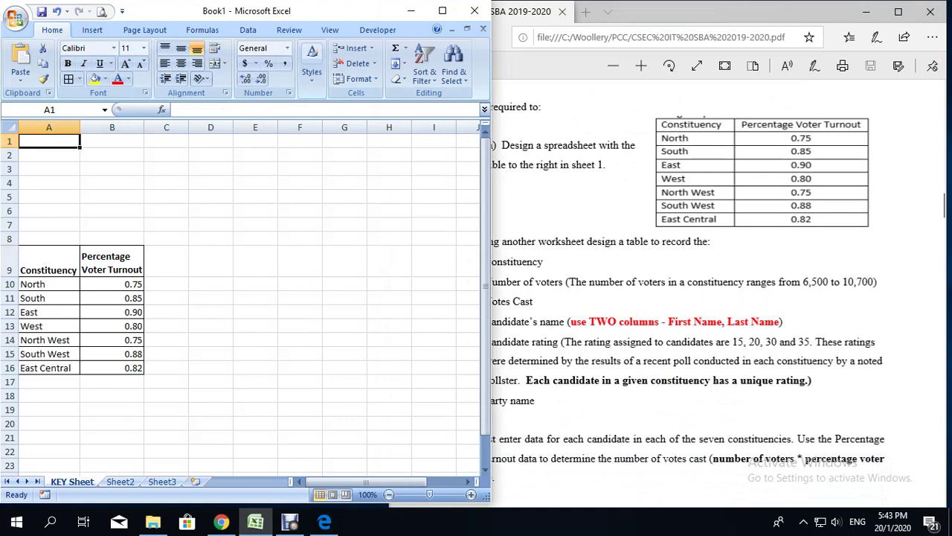
pyautogui.write('Name:')
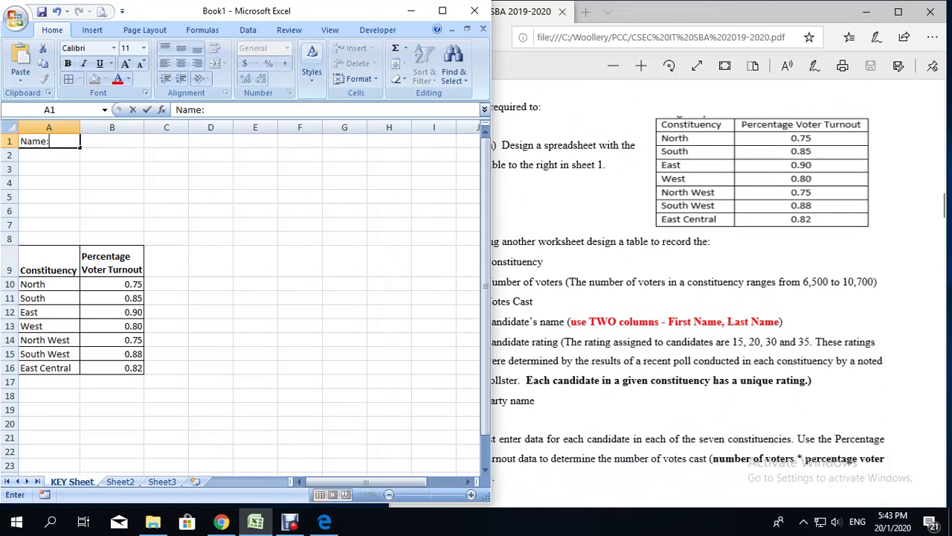
pyautogui.press('Return')
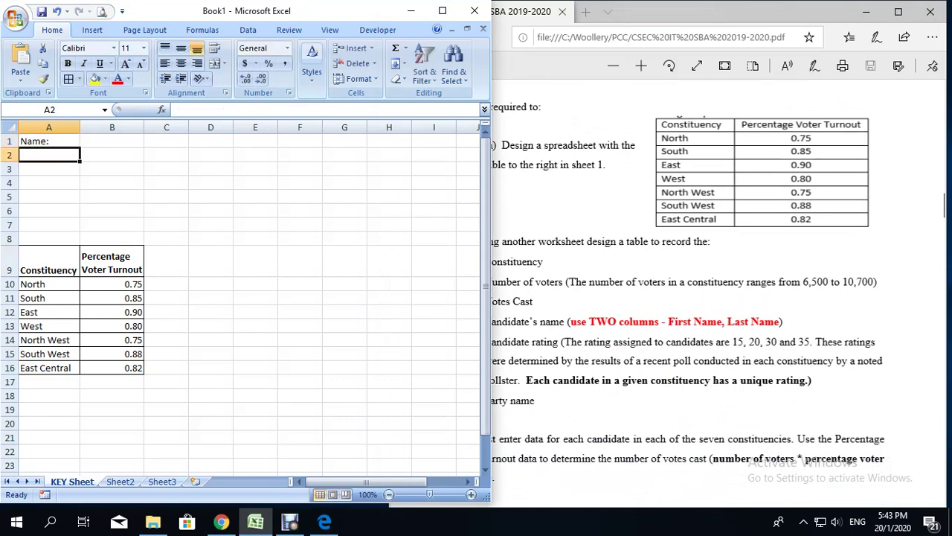
pyautogui.write('School')
pyautogui.press('Return')
pyautogui.write('Centre')
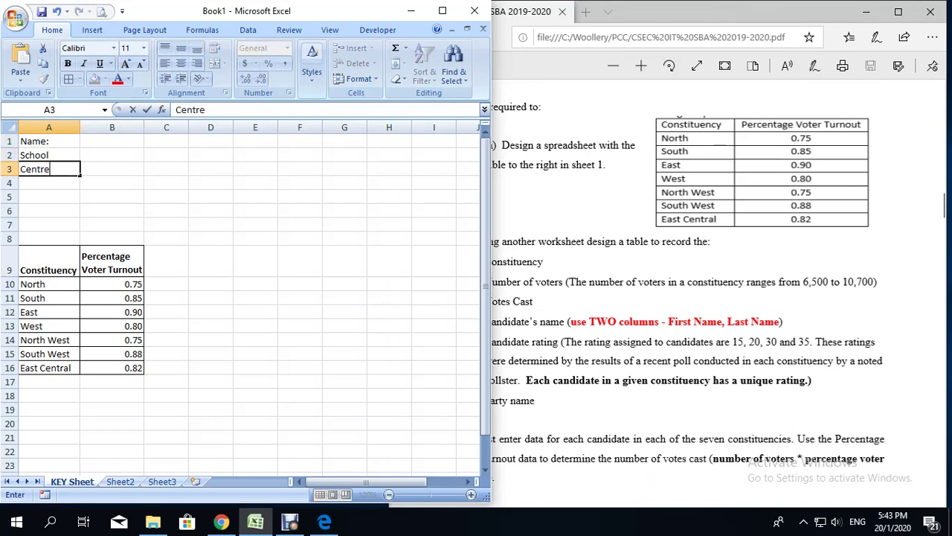
pyautogui.write(' #:')
pyautogui.press('Return')
pyautogui.write('Regis')
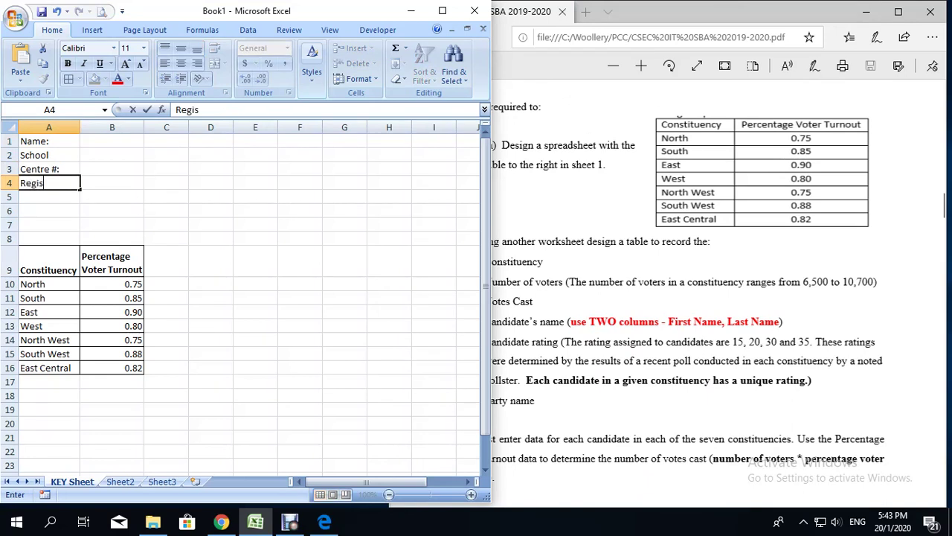
pyautogui.write('tration #:')
pyautogui.press('Return')
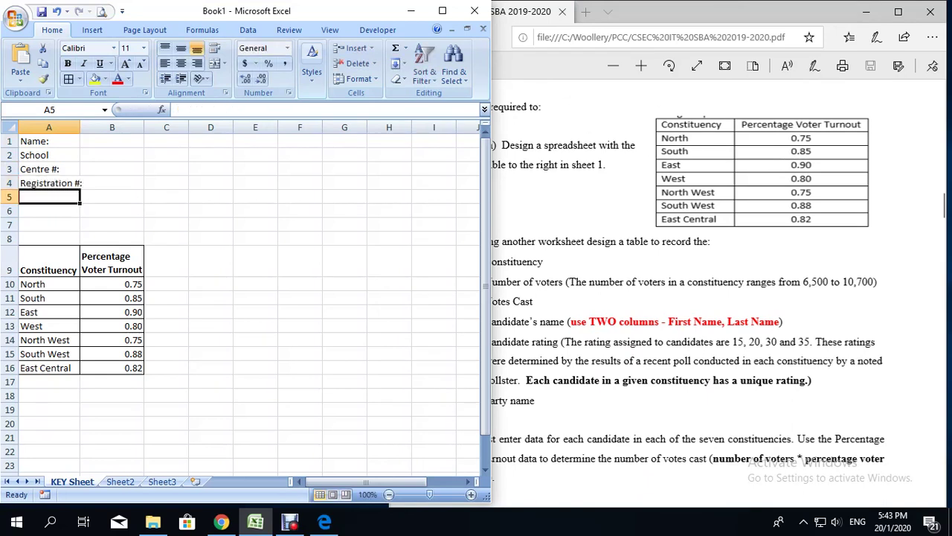
pyautogui.write('Co')
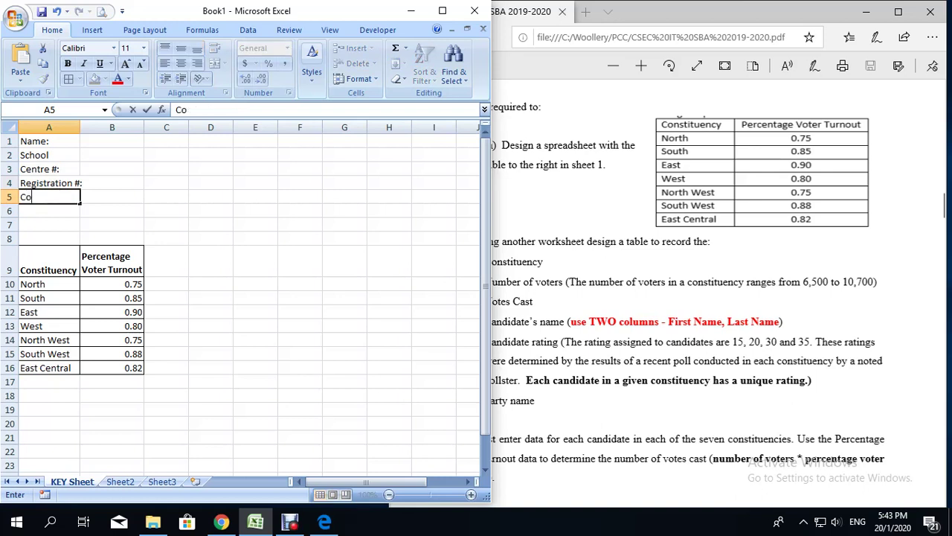
pyautogui.write('un\\')
pyautogui.press('BackSpace')
pyautogui.press('BackSpace')
pyautogui.press('BackSpace')
pyautogui.press('BackSpace')
pyautogui.press('BackSpace')
pyautogui.write('Territory:')
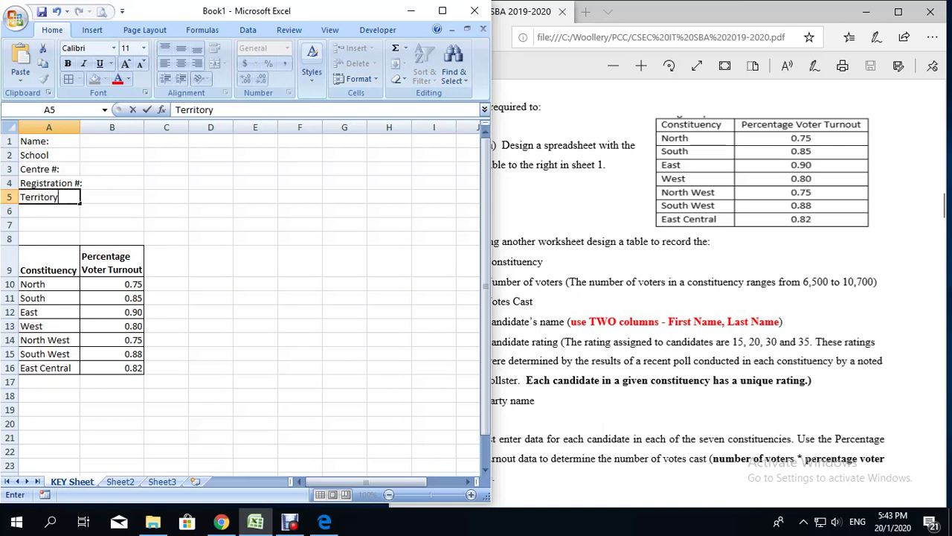
pyautogui.click(112, 141)
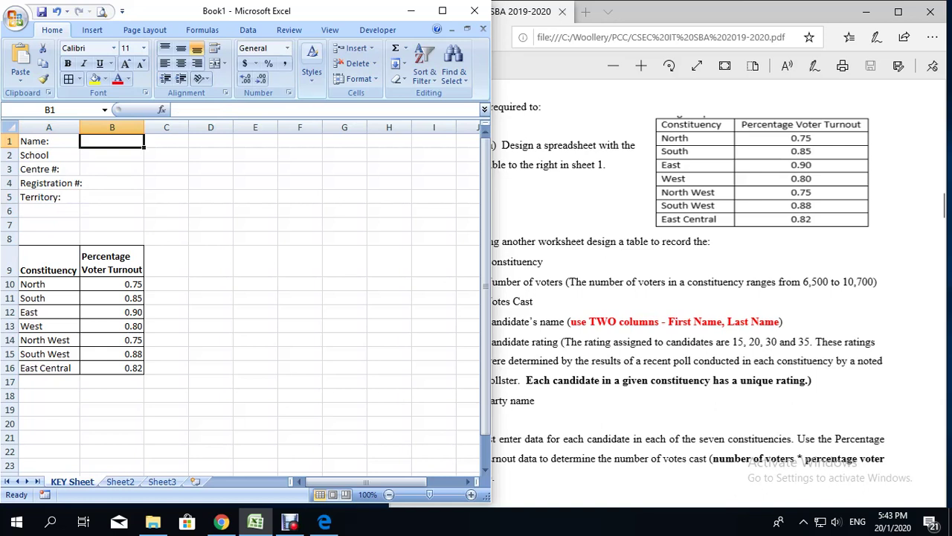
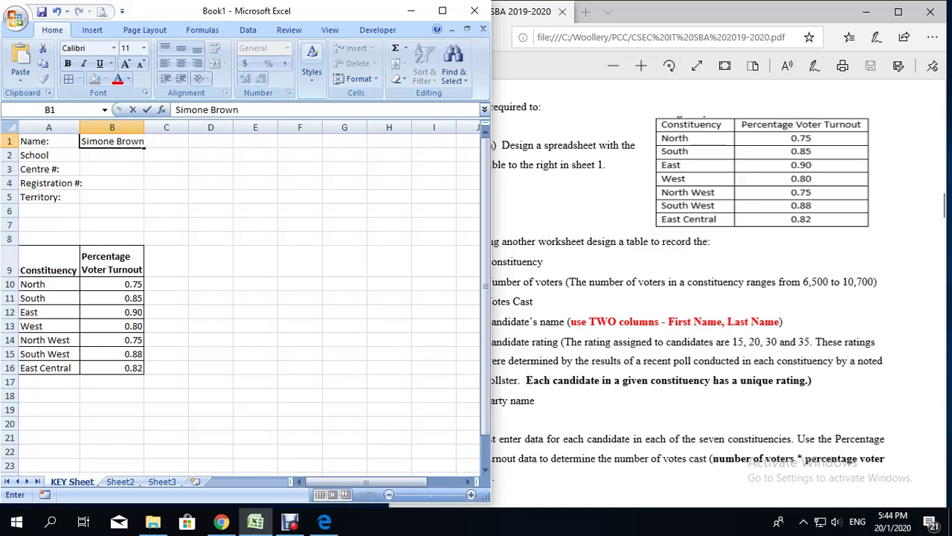
# Step: Enter the student's full name in B1 beside the Name label
pyautogui.press('Return')
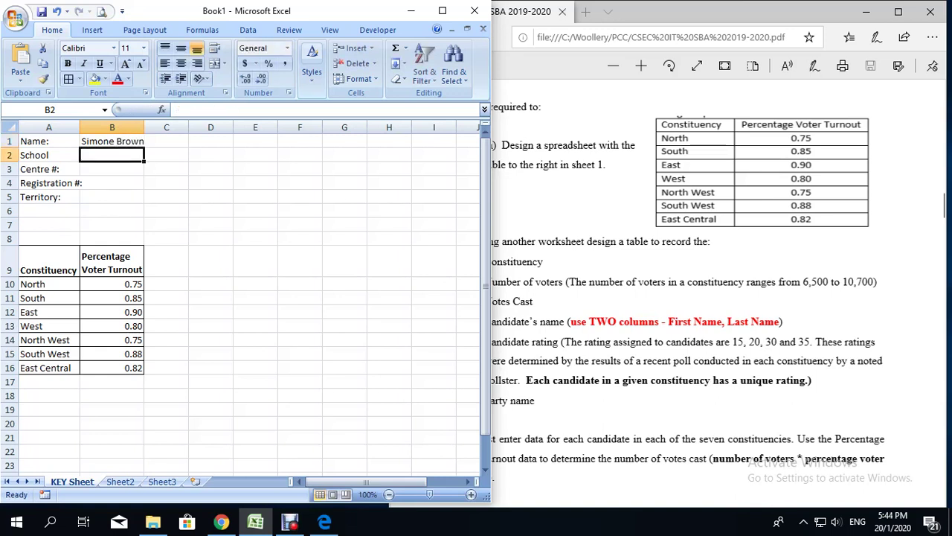
pyautogui.press('Return')
pyautogui.press('Return')
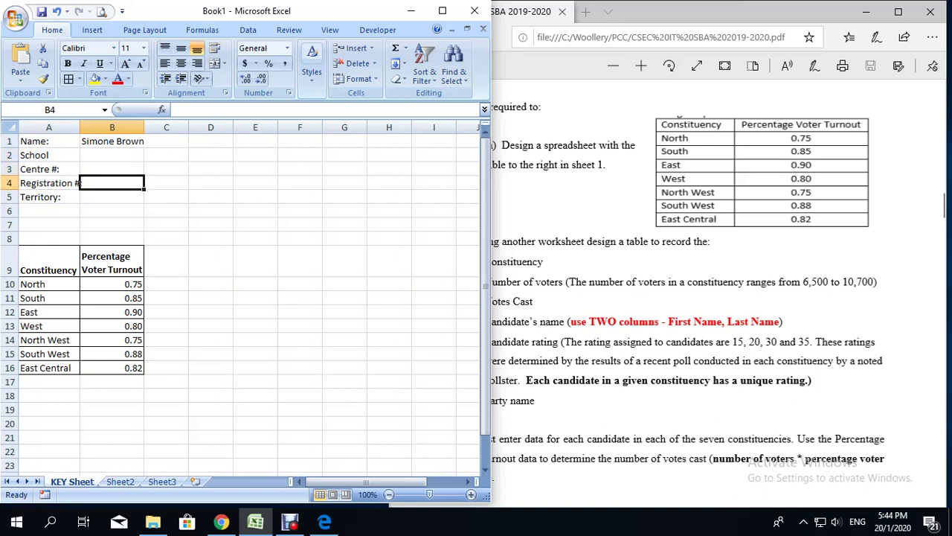
pyautogui.press('Return')
# Step: Copy the student details block A1:B5 into Sheet2 and widen column A
pyautogui.moveTo(80, 127); pyautogui.dragTo(119, 198)
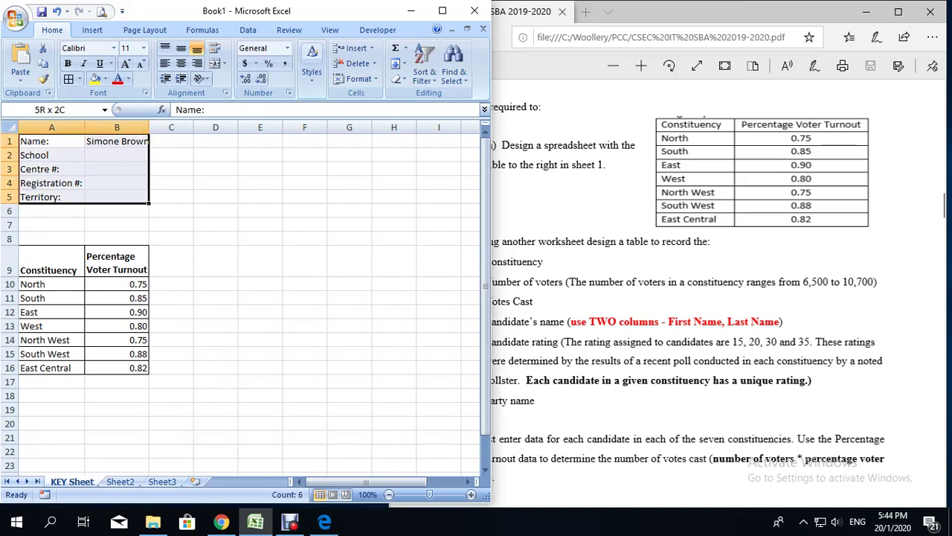
pyautogui.hotkey('ctrl', 'c')
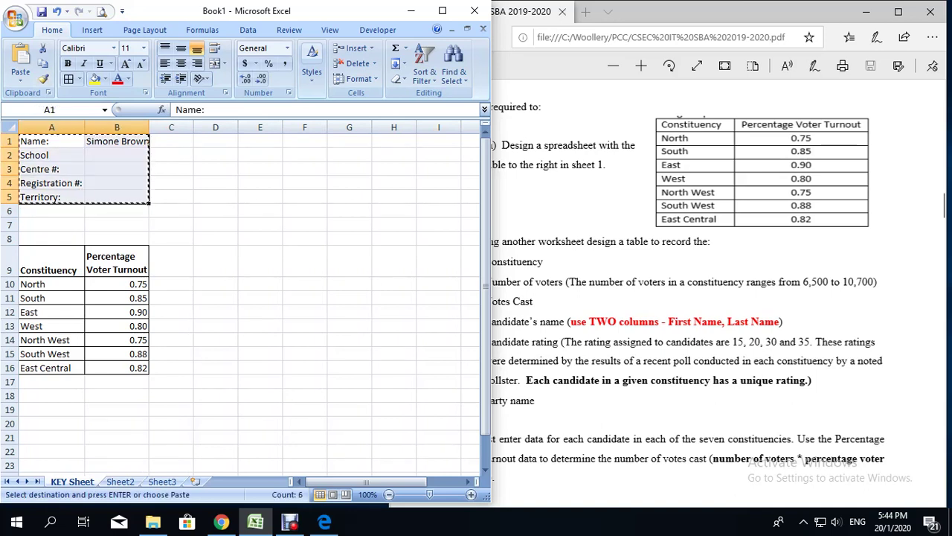
pyautogui.hotkey('ctrl', 'pagedown')
pyautogui.hotkey('ctrl', 'v')
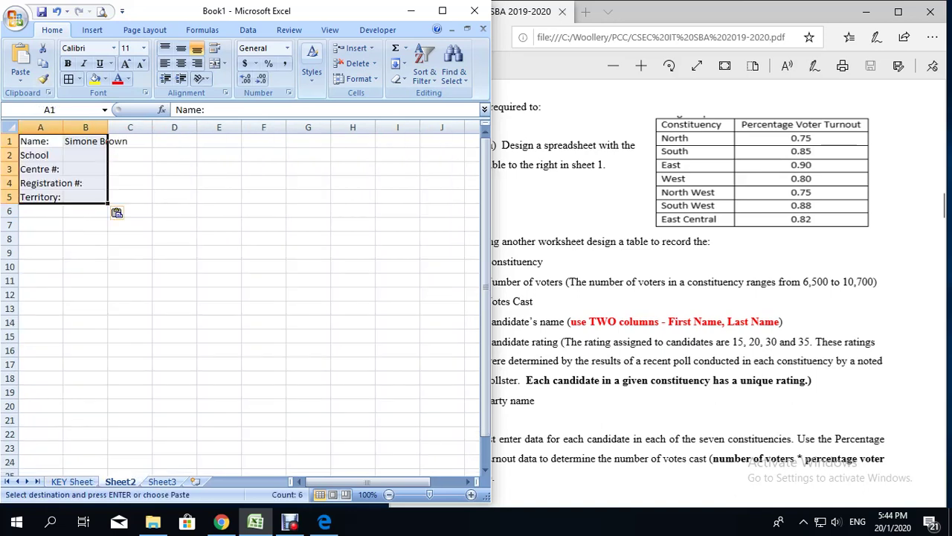
pyautogui.click(174, 154)
pyautogui.moveTo(62, 127); pyautogui.dragTo(86, 127)
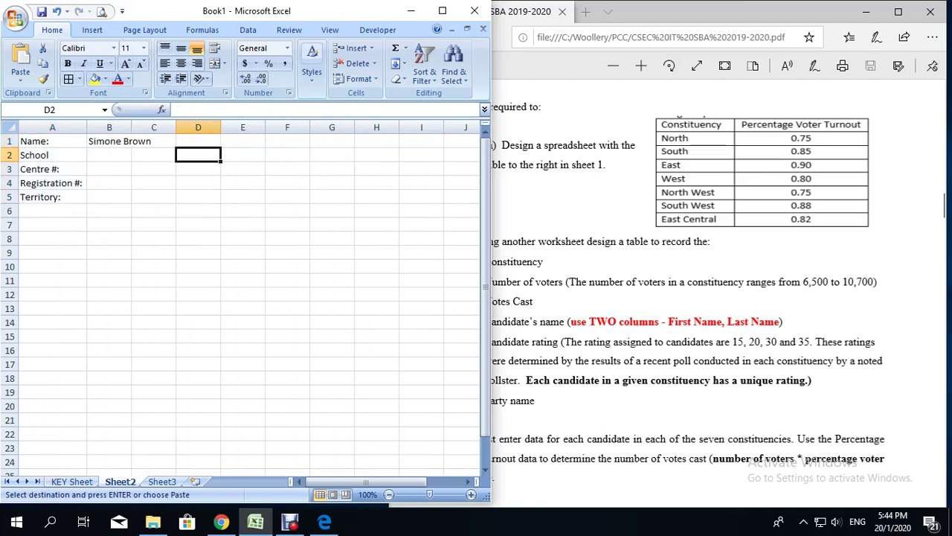
pyautogui.hotkey('alt', 'Tab')
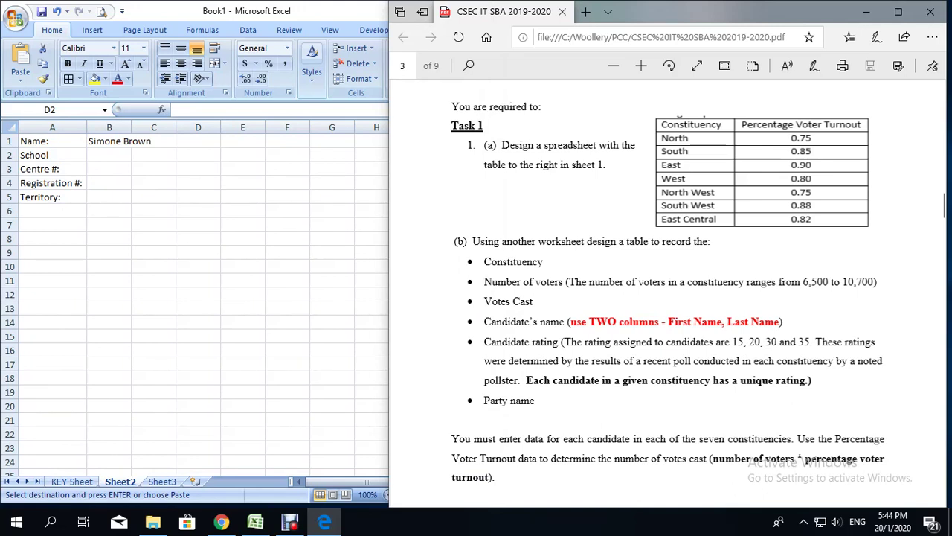
pyautogui.moveTo(388, 157); pyautogui.dragTo(487, 171)
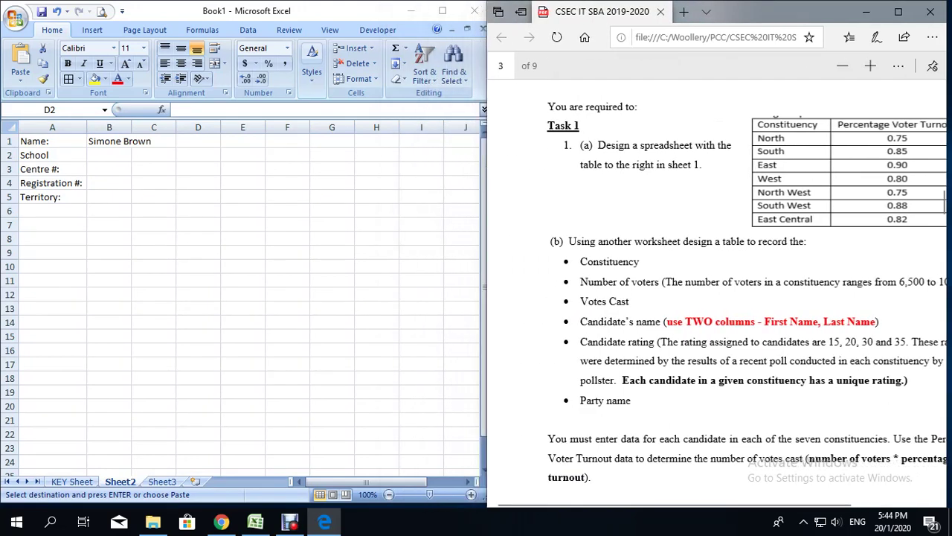
pyautogui.press('Escape')
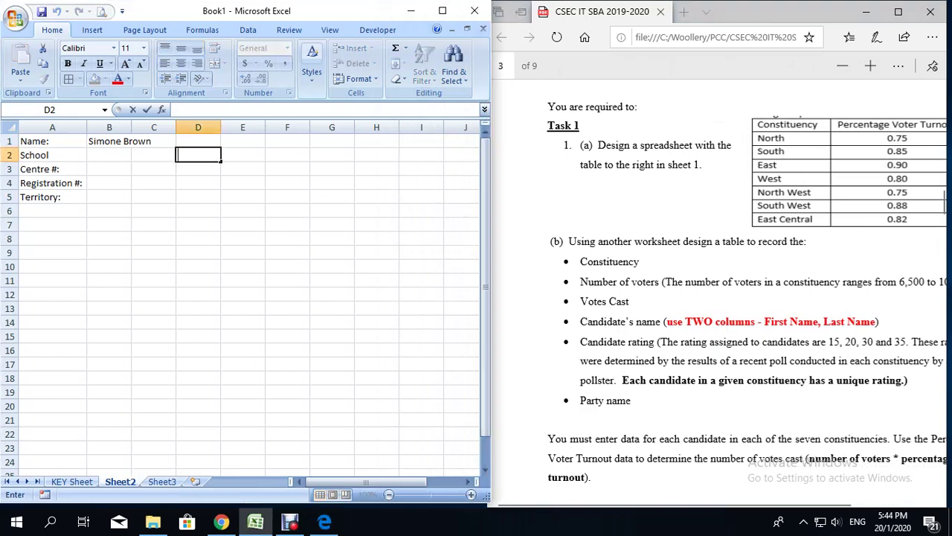
# Step: Type the headings Constituency, Number of Voters and Votes Casts into A9:C9
pyautogui.click(52, 252)
pyautogui.write('Consti')
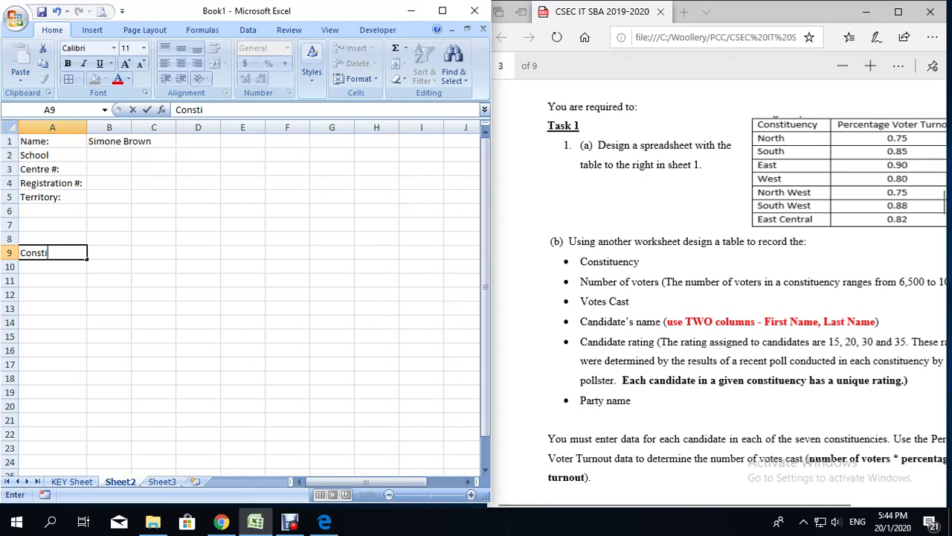
pyautogui.write('tuency')
pyautogui.press('Tab')
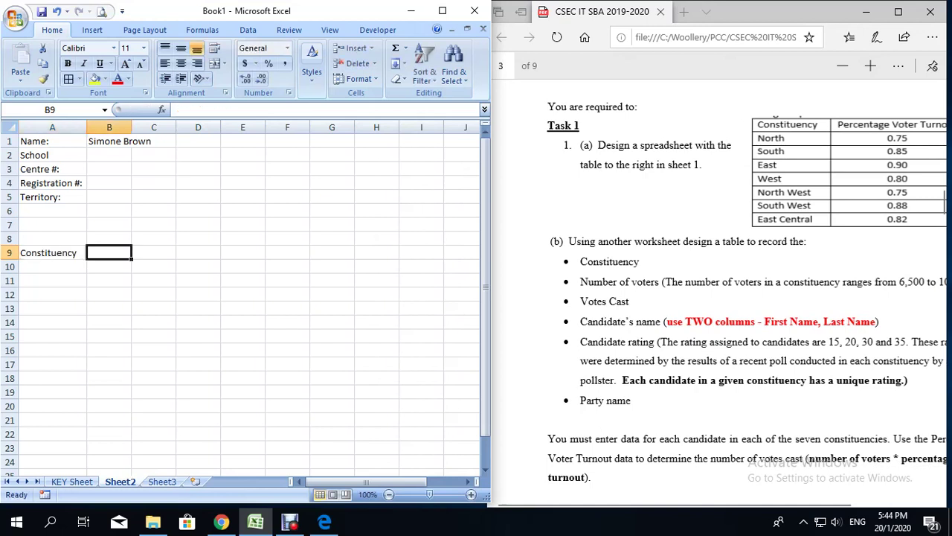
pyautogui.write('Number')
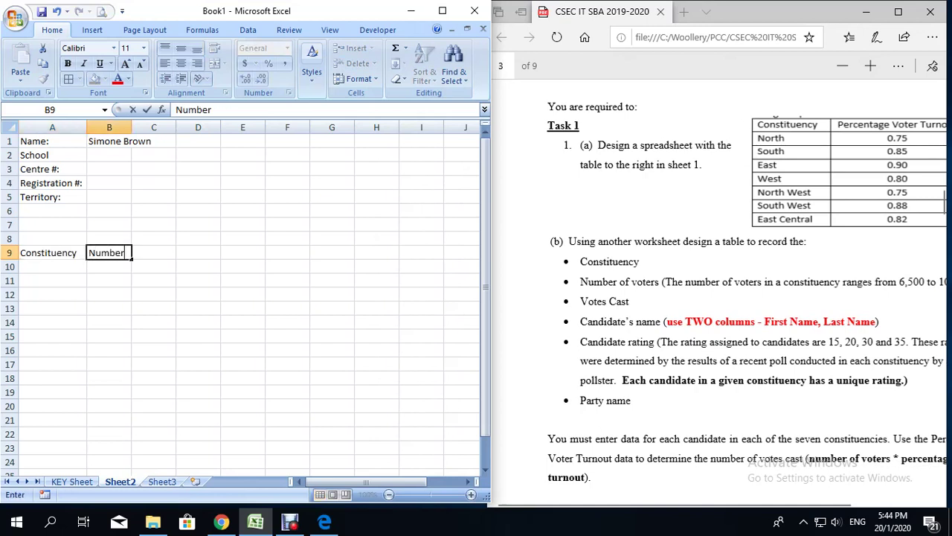
pyautogui.write(' of Voters')
pyautogui.press('Tab')
pyautogui.write('Vot')
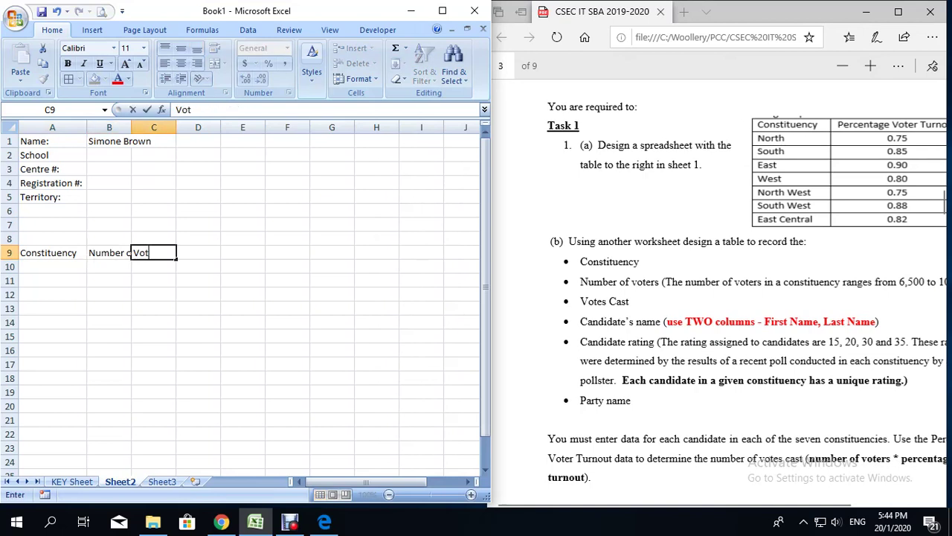
pyautogui.write('es Cats')
pyautogui.press('BackSpace')
pyautogui.press('BackSpace')
pyautogui.write('sts')
pyautogui.press('Tab')
# Step: Add the headings First Name, Last name, Candidate Rating and Party Name in D9:G9
pyautogui.write('Candidat')
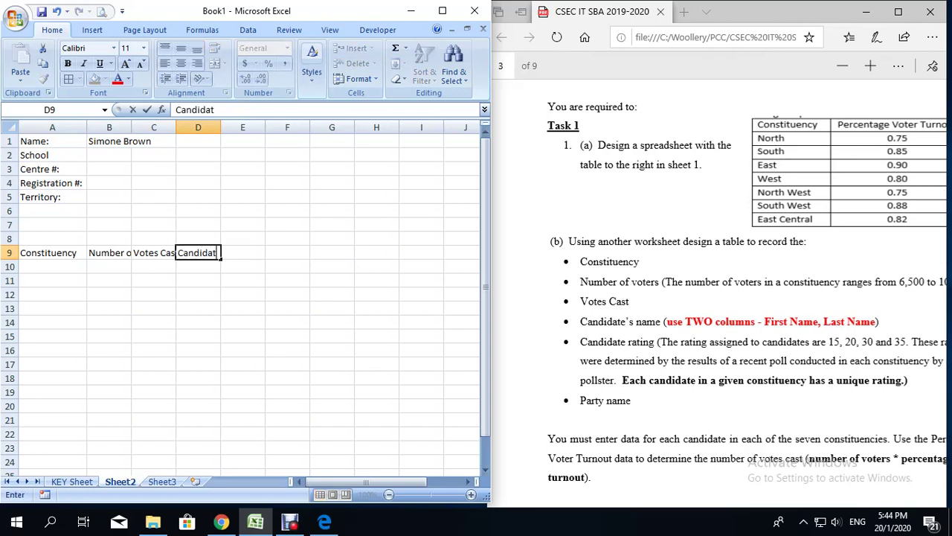
pyautogui.press('BackSpace')
pyautogui.press('BackSpace')
pyautogui.press('BackSpace')
pyautogui.press('BackSpace')
pyautogui.press('BackSpace')
pyautogui.press('BackSpace')
pyautogui.press('BackSpace')
pyautogui.press('BackSpace')
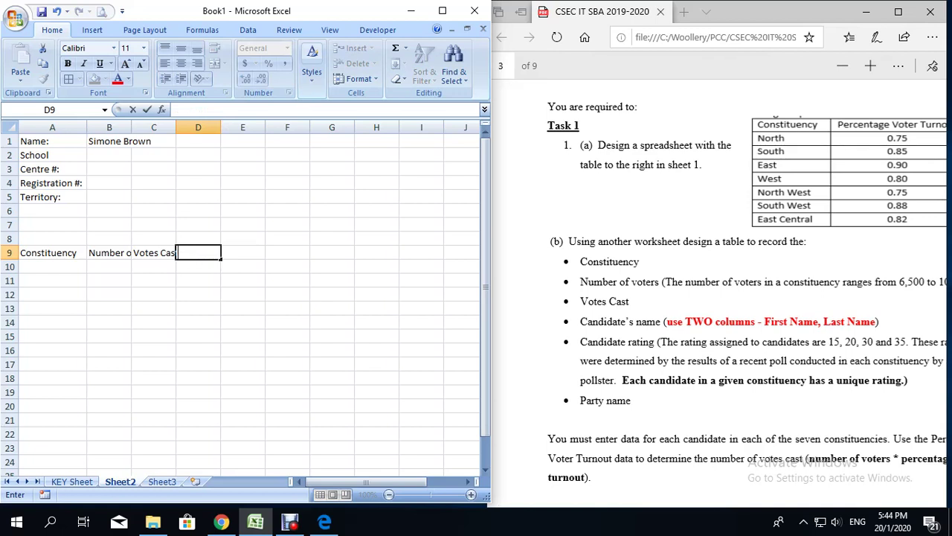
pyautogui.write('First Name')
pyautogui.press('Tab')
pyautogui.write('Last name')
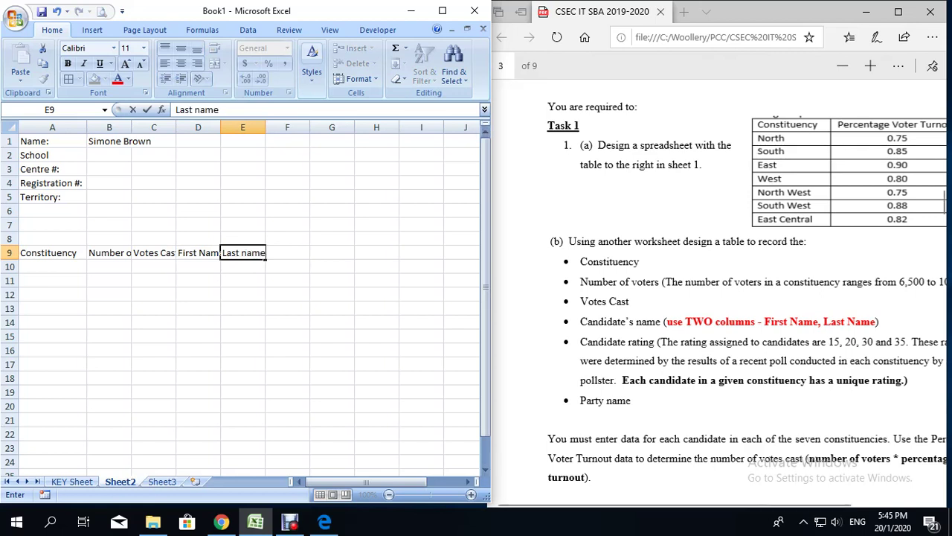
pyautogui.press('Tab')
pyautogui.write('Candidate')
pyautogui.write('Rating')
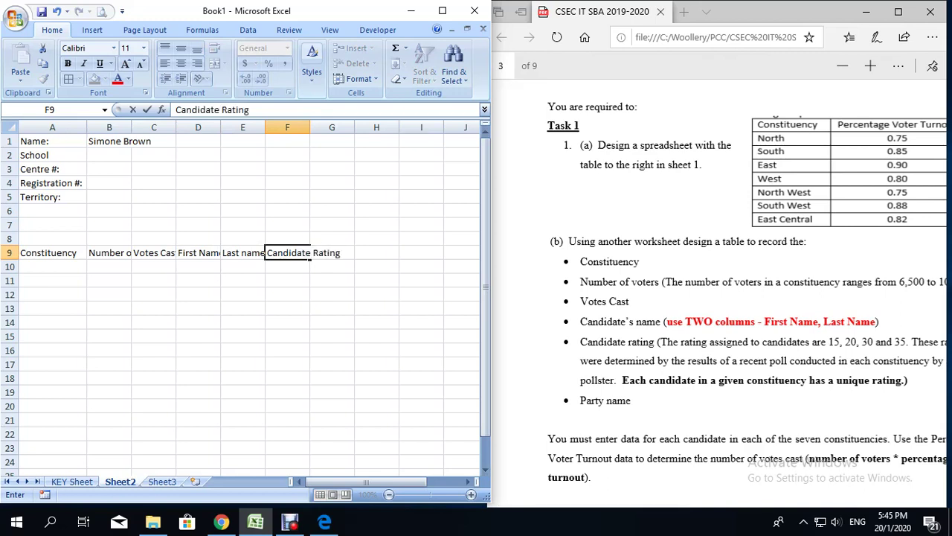
pyautogui.press('Tab')
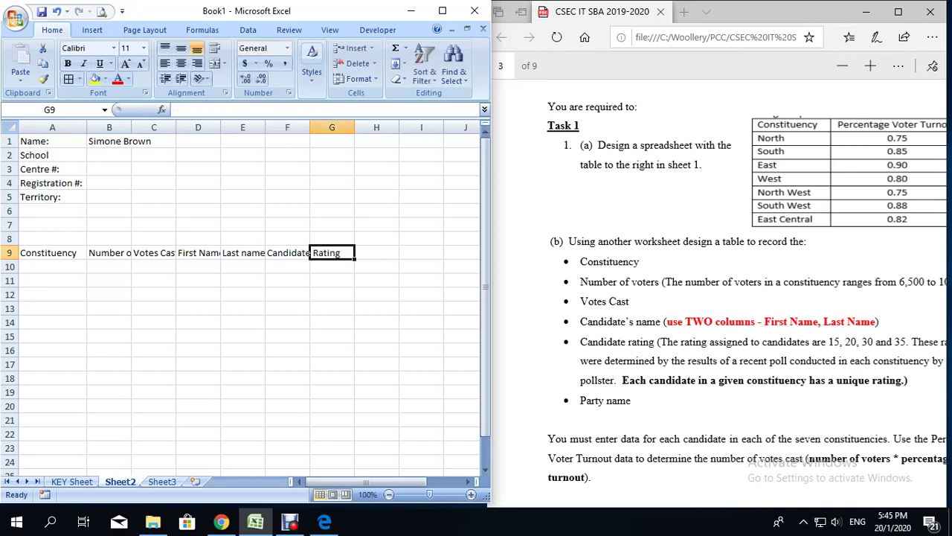
pyautogui.write('P')
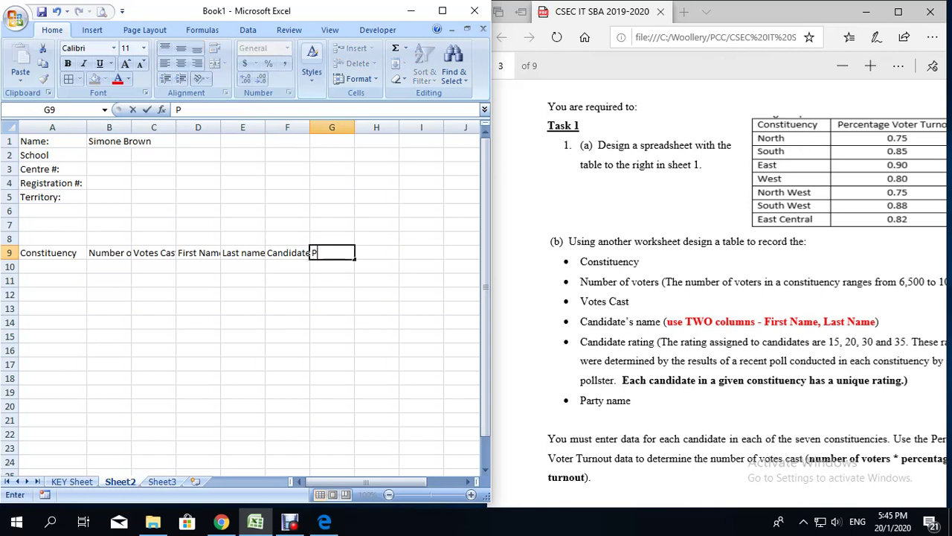
pyautogui.write('arty Name')
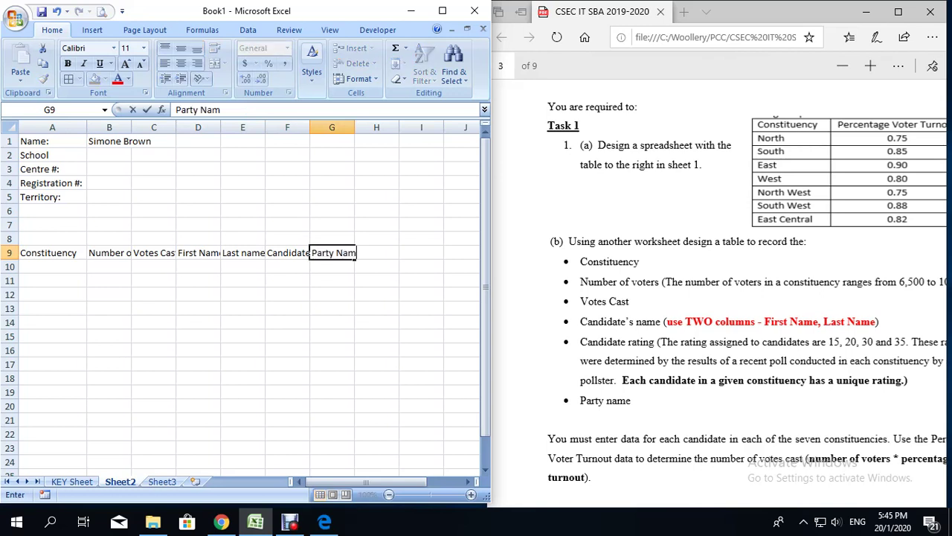
pyautogui.click(154, 308)
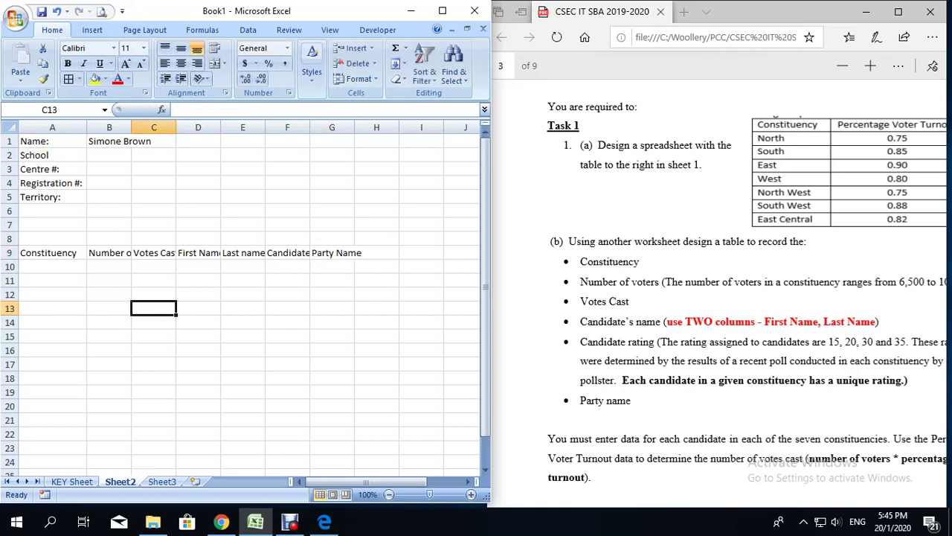
# Step: Wrap text on the Number of Voters, Votes Casts, First Name and Last name headings
pyautogui.click(108, 252)
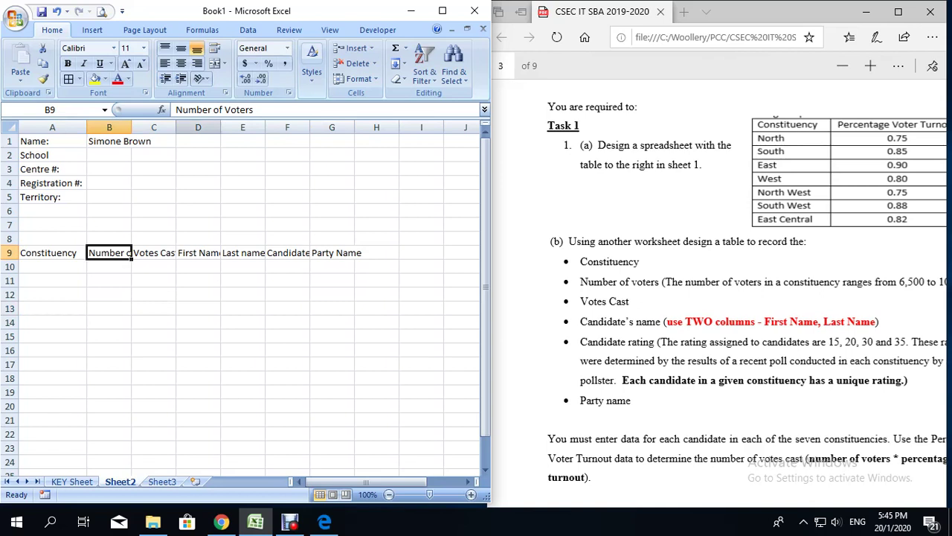
pyautogui.click(214, 47)
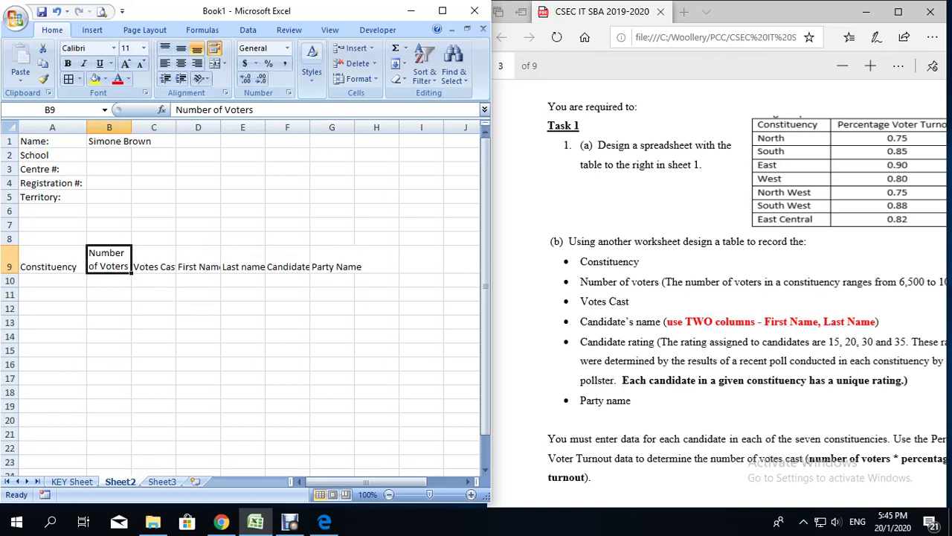
pyautogui.press('Right')
pyautogui.click(215, 47)
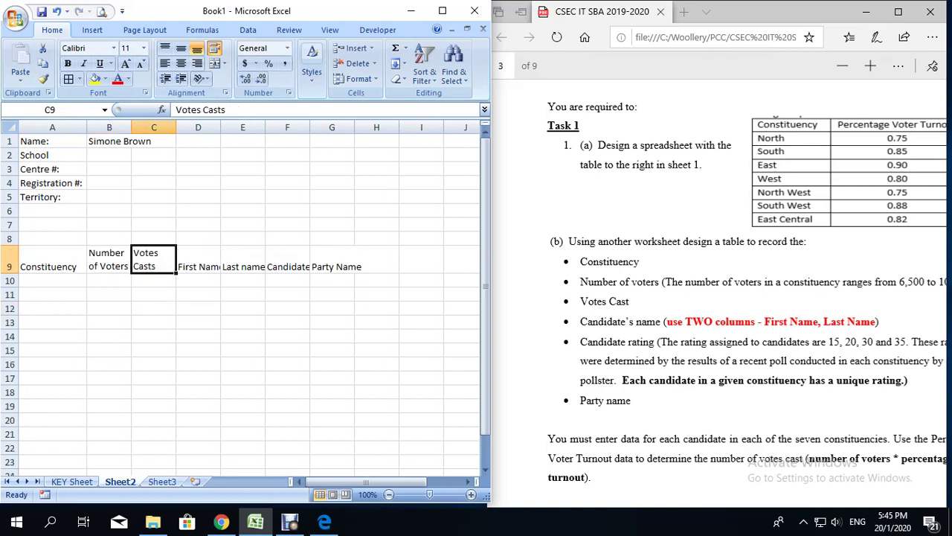
pyautogui.press('Right')
pyautogui.click(214, 48)
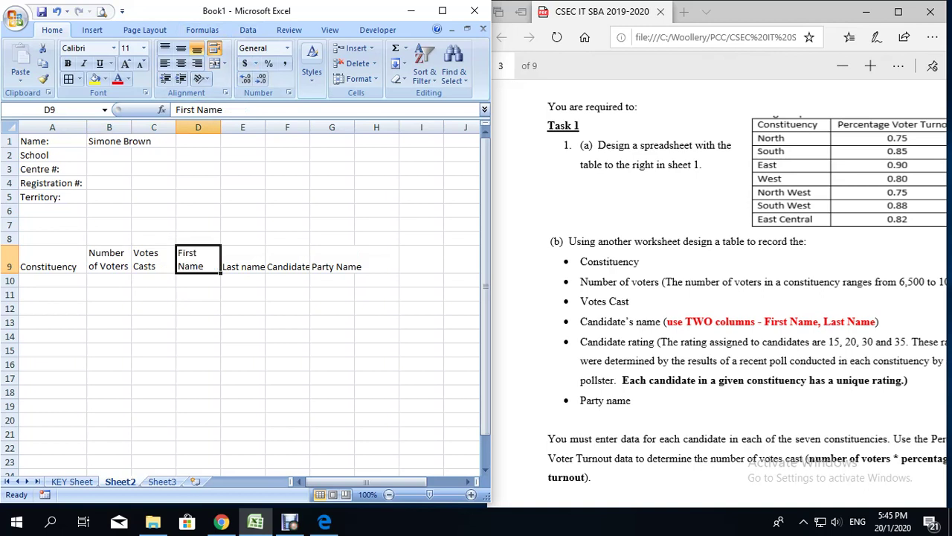
pyautogui.press('Right')
pyautogui.click(215, 48)
# Step: Change the heading to 'Last Name', then wrap Candidate Rating and Party Name, widening column F
pyautogui.doubleClick(234, 266)
pyautogui.press('BackSpace')
pyautogui.write('N')
pyautogui.press('Tab')
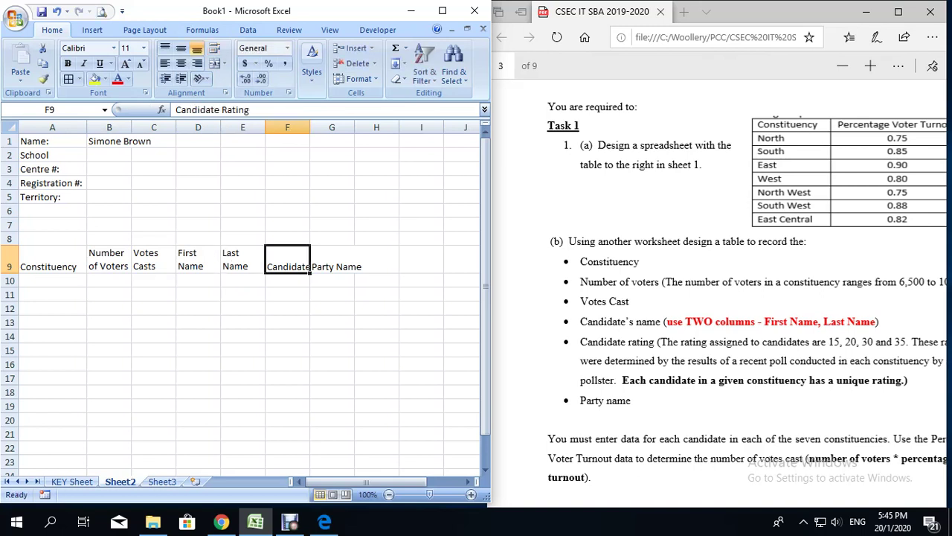
pyautogui.click(214, 47)
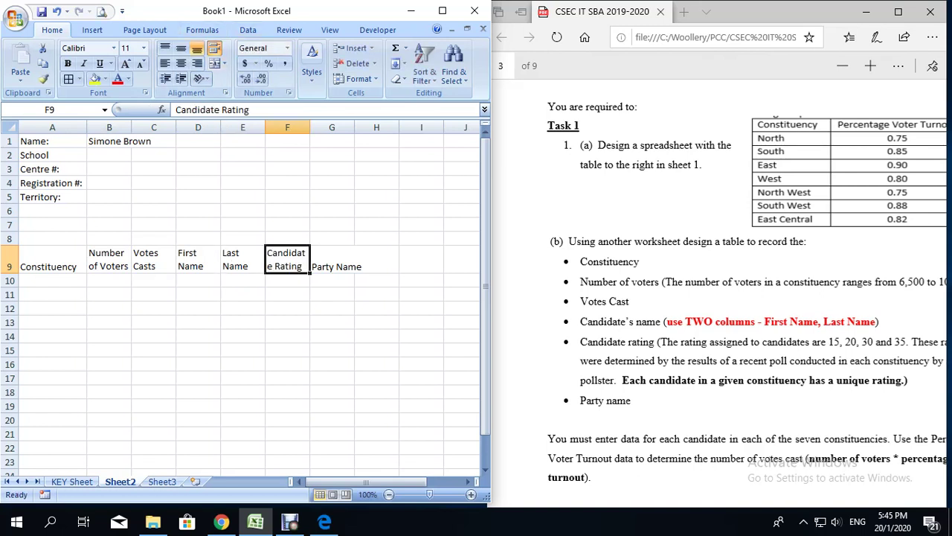
pyautogui.moveTo(309, 127); pyautogui.dragTo(317, 127)
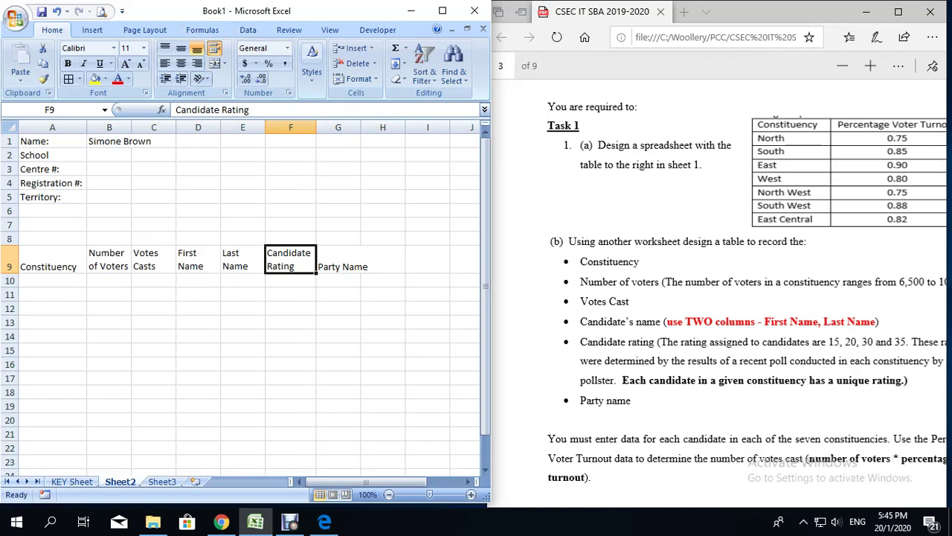
pyautogui.click(356, 265)
pyautogui.click(214, 48)
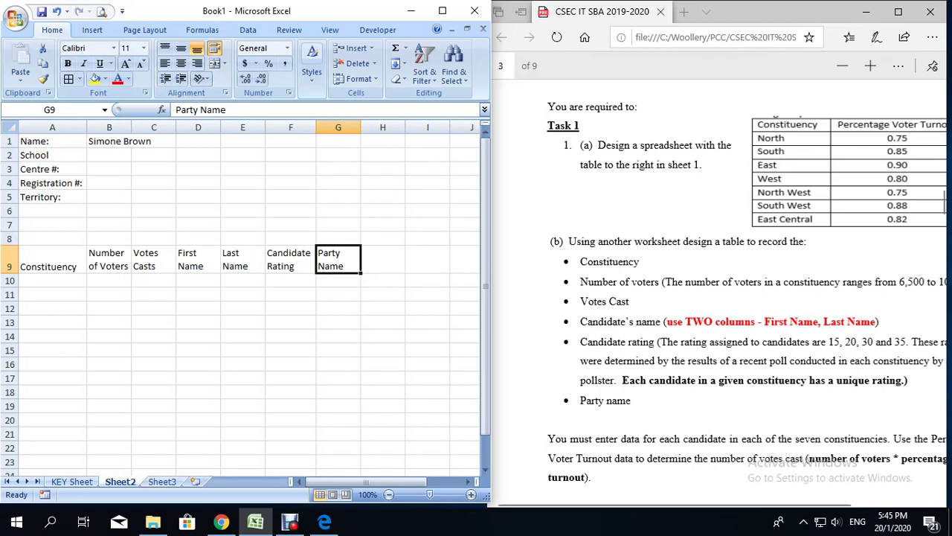
# Step: Widen the Edge PDF window and scroll back to the page 3 Spreadsheet section
pyautogui.scroll(-2, 744, 298)
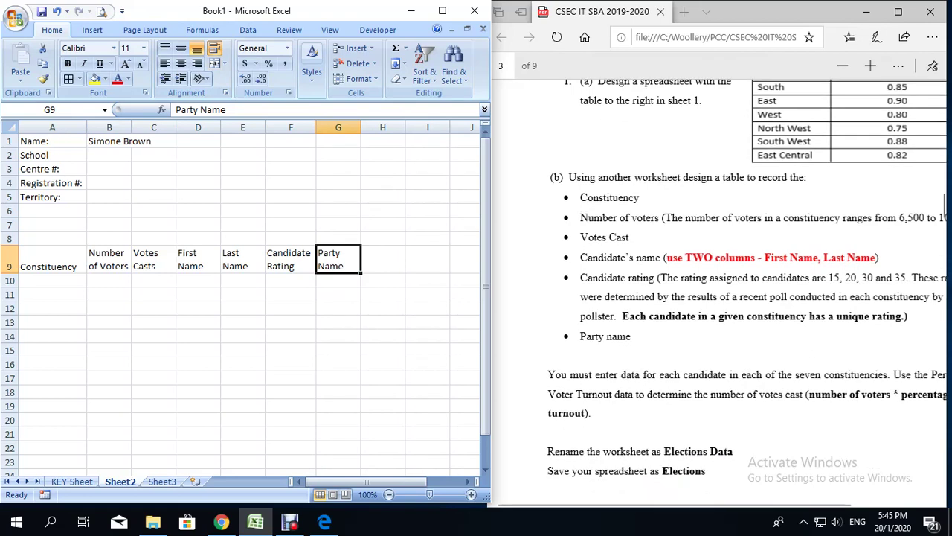
pyautogui.scroll(-1, 748, 278)
pyautogui.scroll(-1, 744, 298)
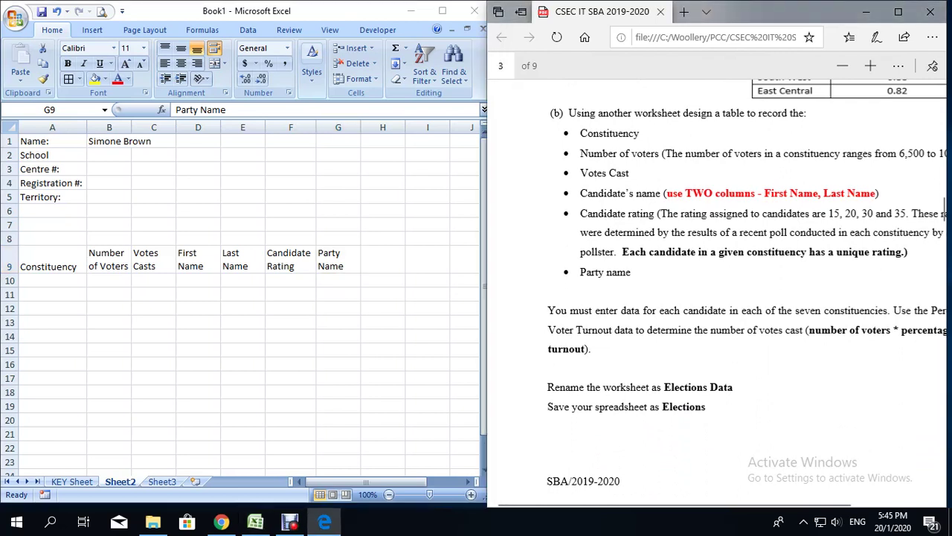
pyautogui.moveTo(486, 303); pyautogui.dragTo(432, 304)
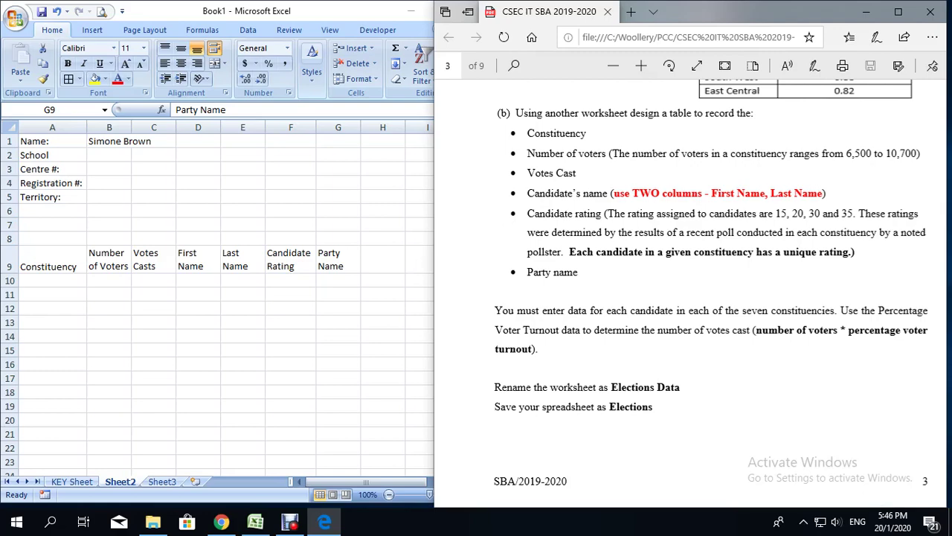
pyautogui.scroll(10, 690, 290)
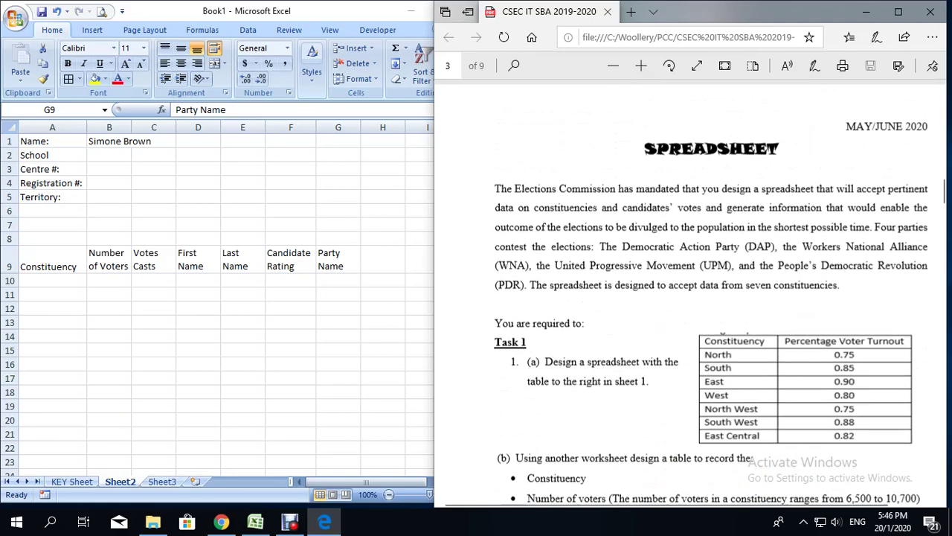
pyautogui.scroll(3, 691, 290)
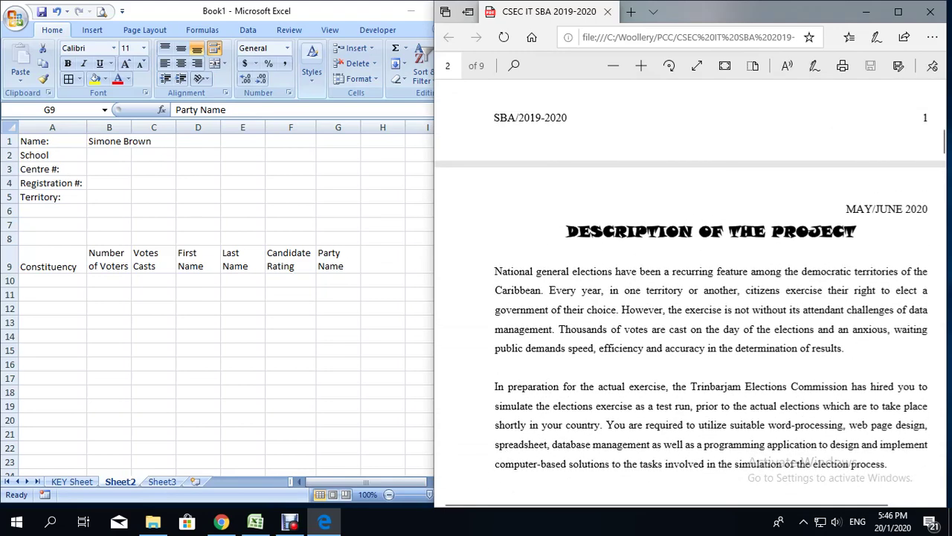
pyautogui.scroll(-1, 690, 290)
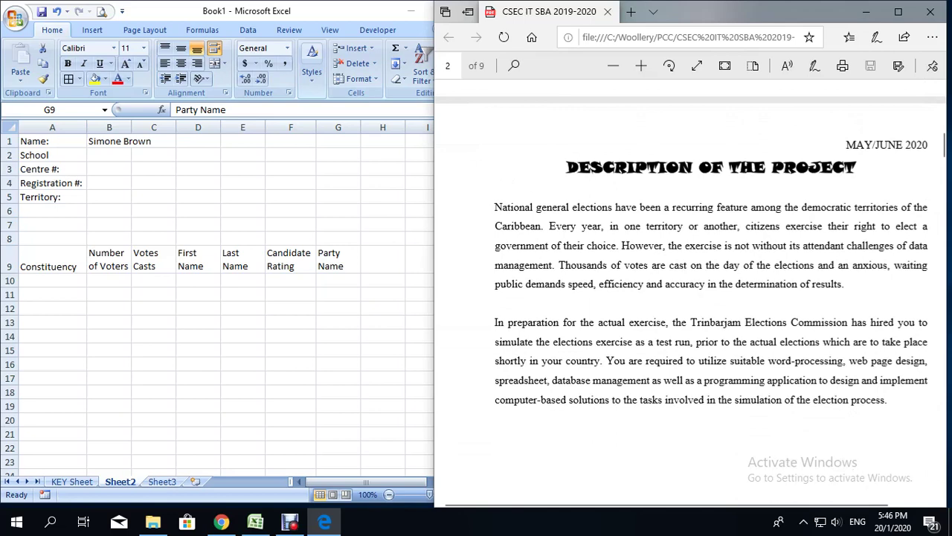
pyautogui.scroll(-10, 690, 298)
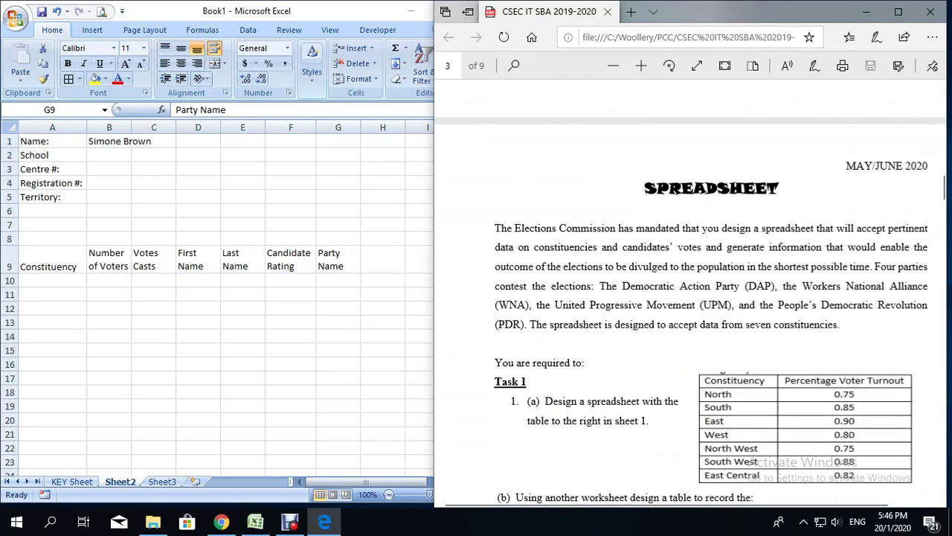
pyautogui.scroll(-1, 691, 298)
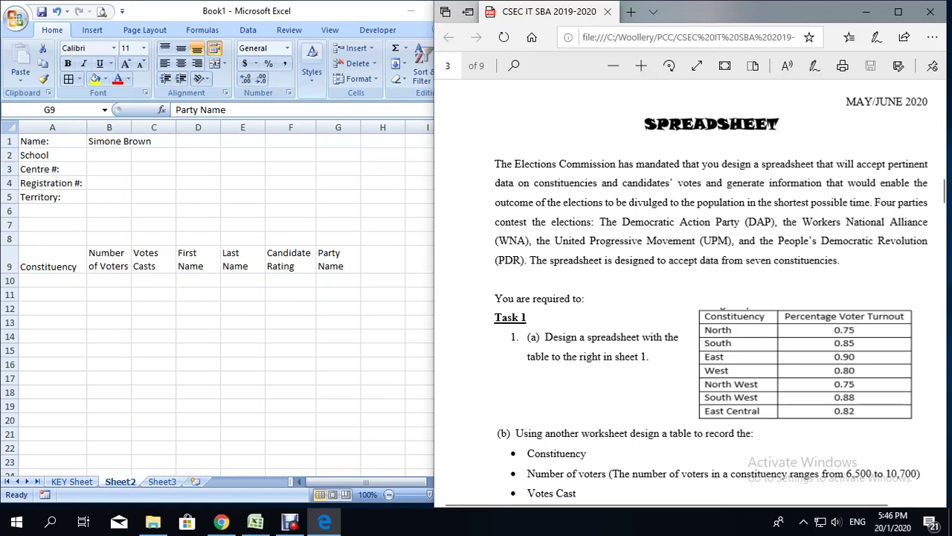
pyautogui.hotkey('alt', 'Tab')
# Step: Enter North in A10 and fill it down through A13
pyautogui.click(52, 280)
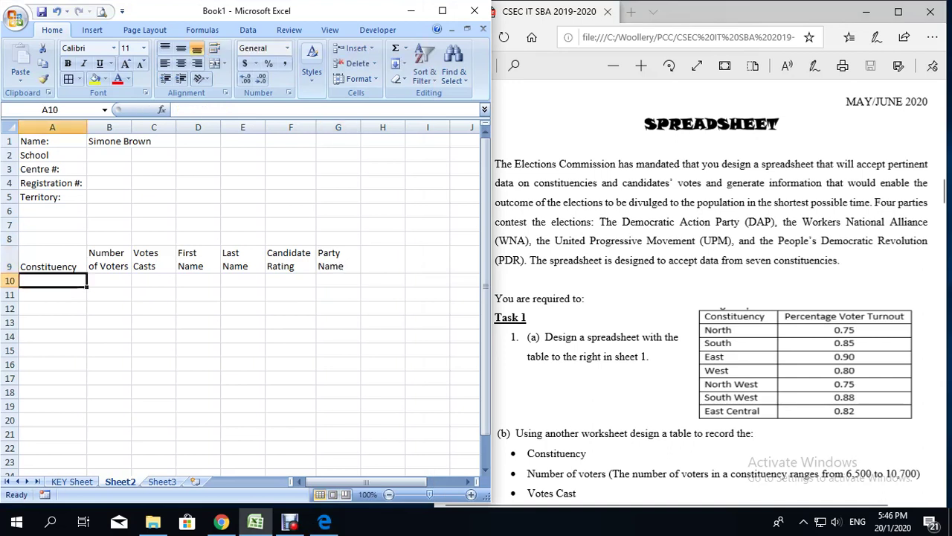
pyautogui.write('North')
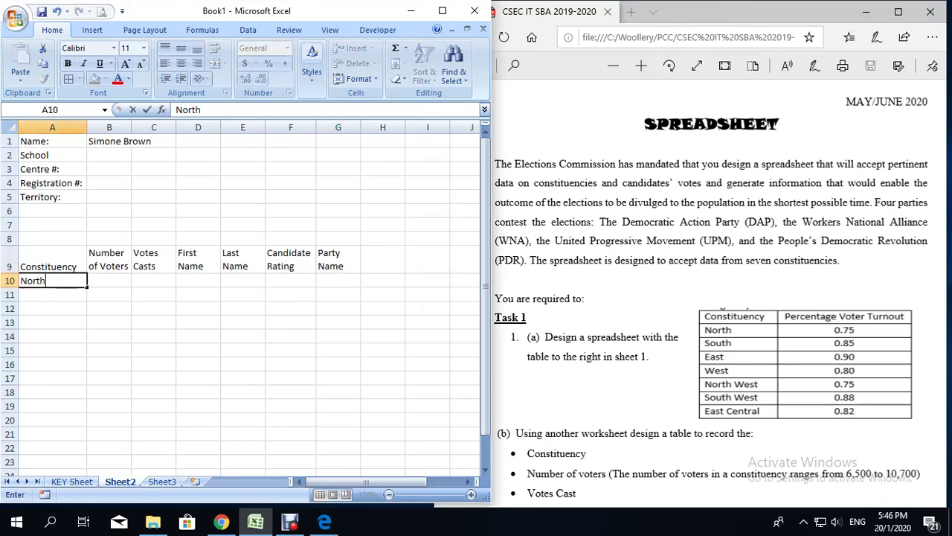
pyautogui.click(87, 287)
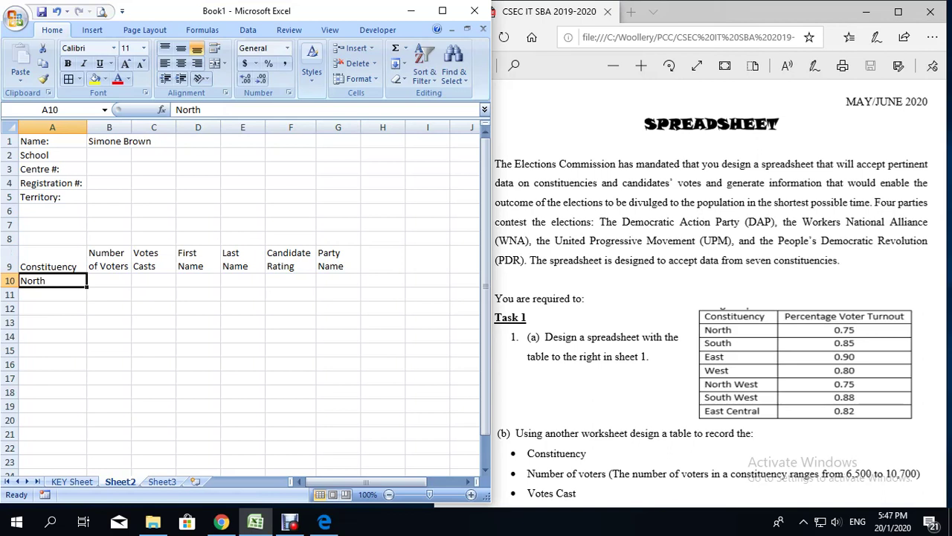
pyautogui.moveTo(86, 288); pyautogui.dragTo(86, 326)
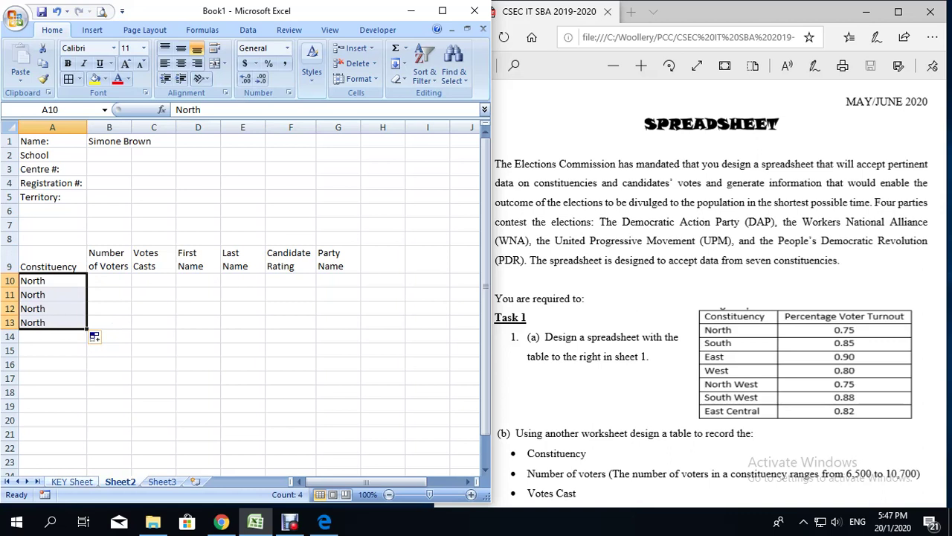
# Step: Copy South from KEY Sheet into A14 and fill it down through A17
pyautogui.hotkey('ctrl', 'pageup')
pyautogui.click(52, 297)
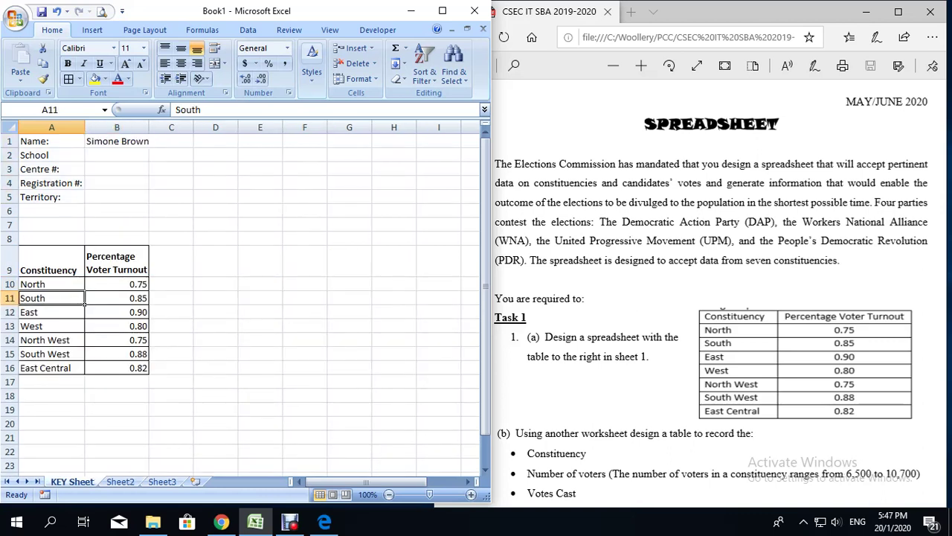
pyautogui.rightClick(44, 301)
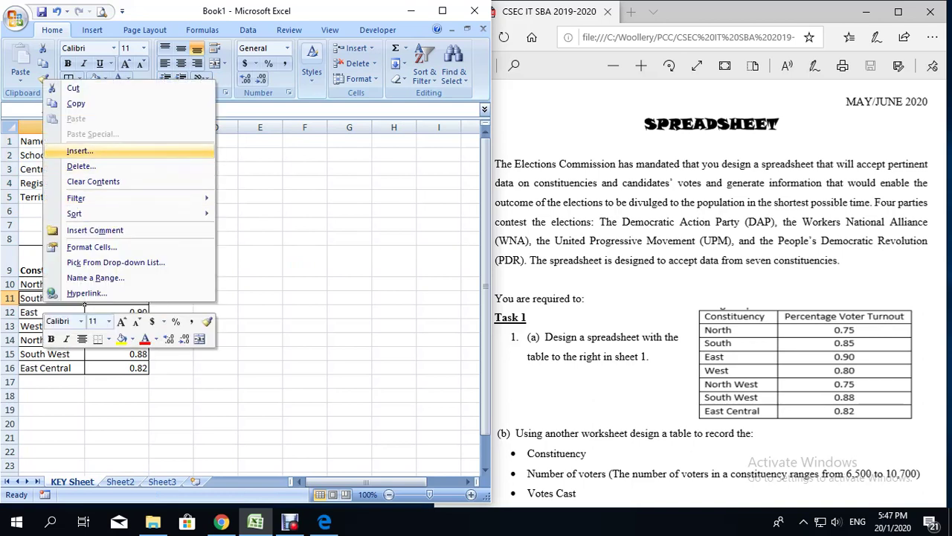
pyautogui.click(63, 103)
pyautogui.hotkey('ctrl', 'pagedown')
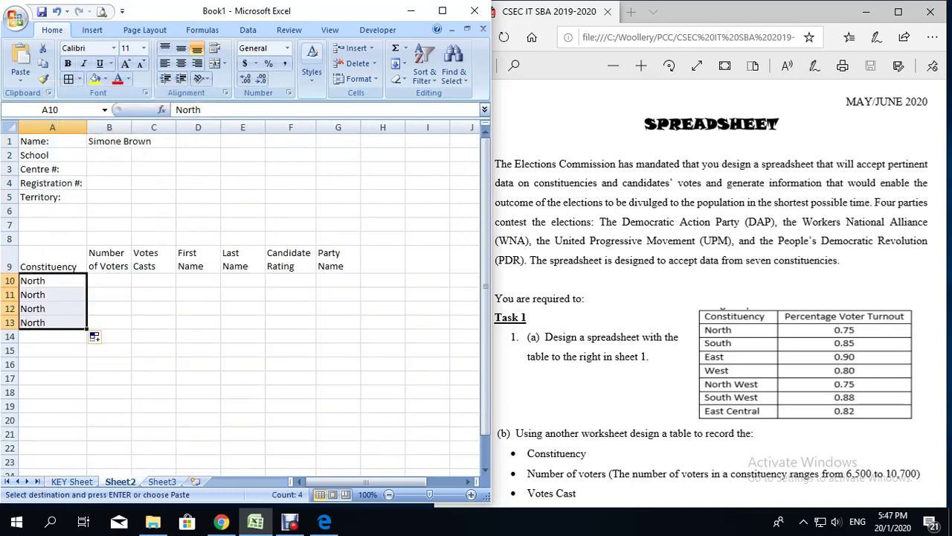
pyautogui.rightClick(44, 339)
pyautogui.click(59, 155)
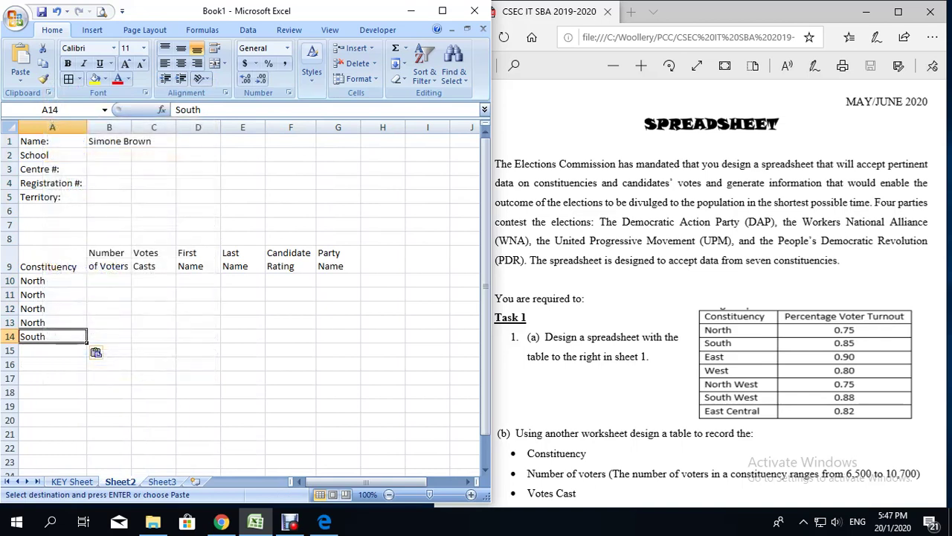
pyautogui.moveTo(87, 343); pyautogui.dragTo(87, 384)
pyautogui.click(67, 392)
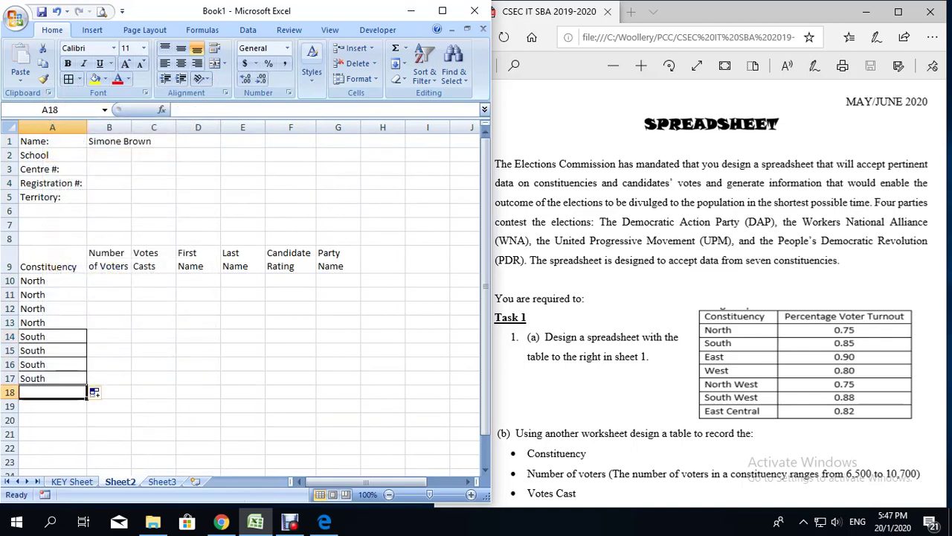
pyautogui.click(290, 523)
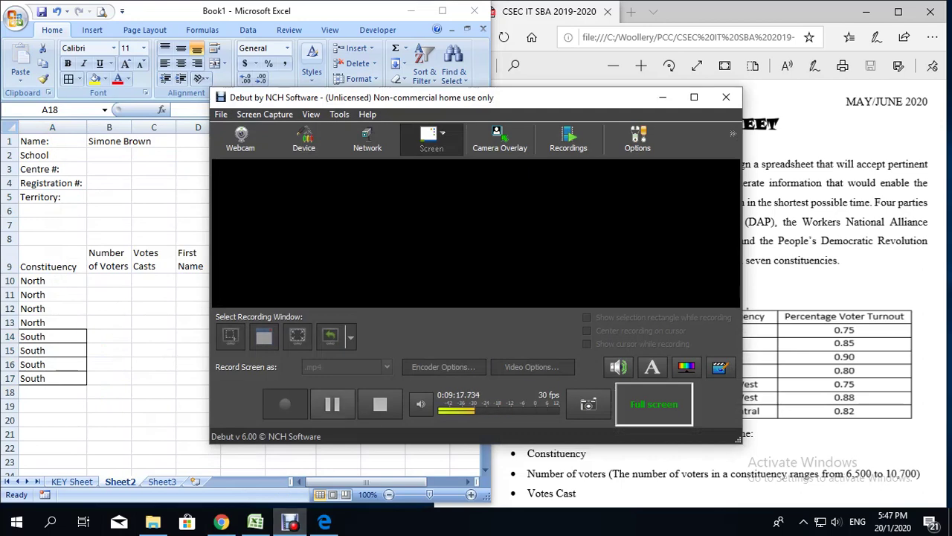
pyautogui.click(290, 523)
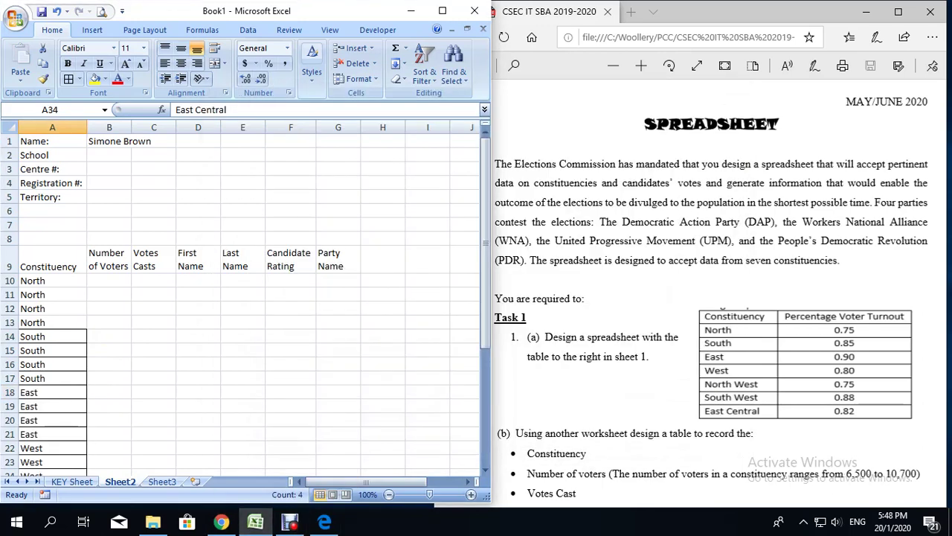
pyautogui.scroll(-3, 245, 298)
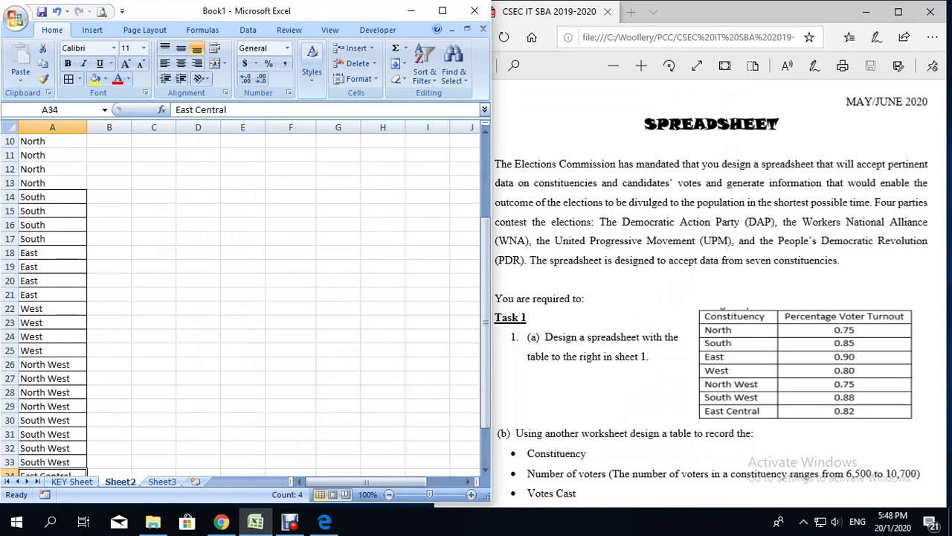
pyautogui.scroll(-3, 94, 402)
pyautogui.scroll(4, 94, 402)
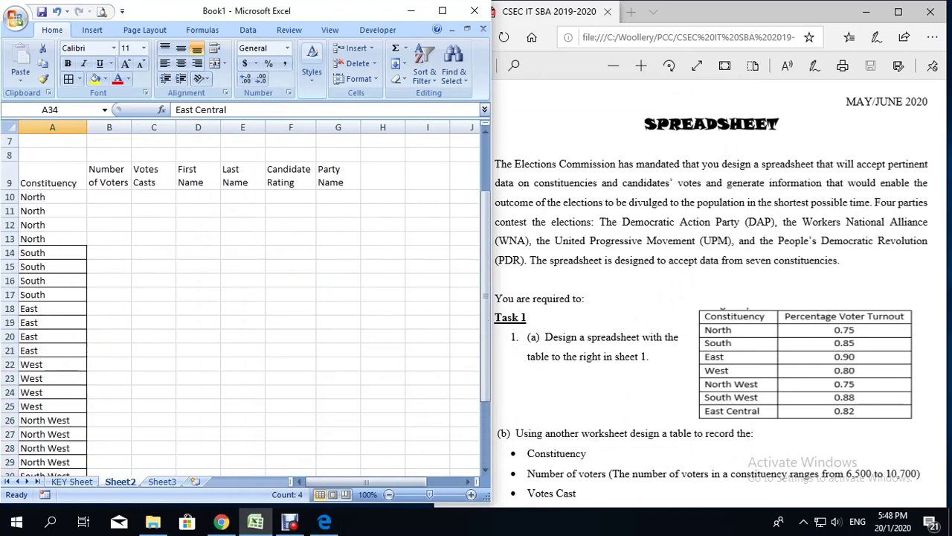
pyautogui.scroll(1, 246, 298)
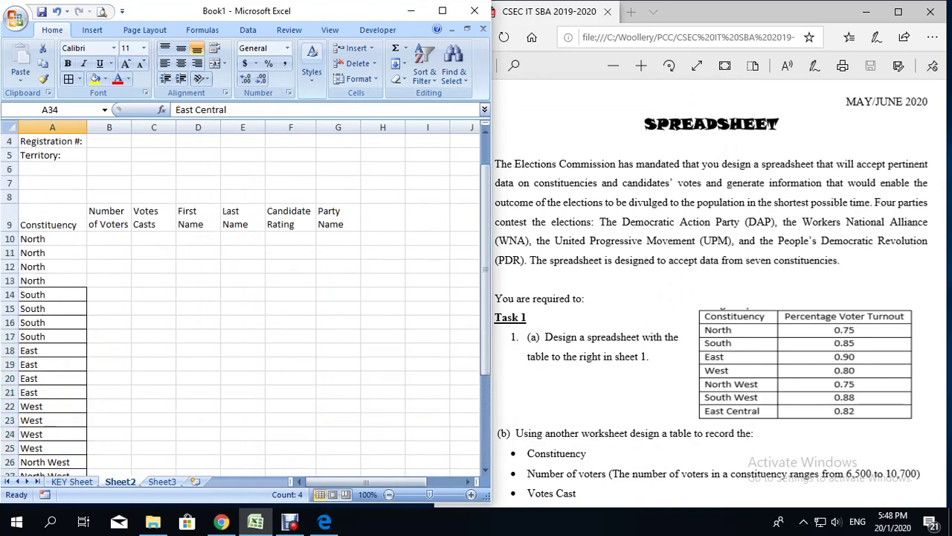
# Step: Highlight the 6,500 to 10,700 voter range in Task 1(b), then select B10:B13
pyautogui.click(109, 238)
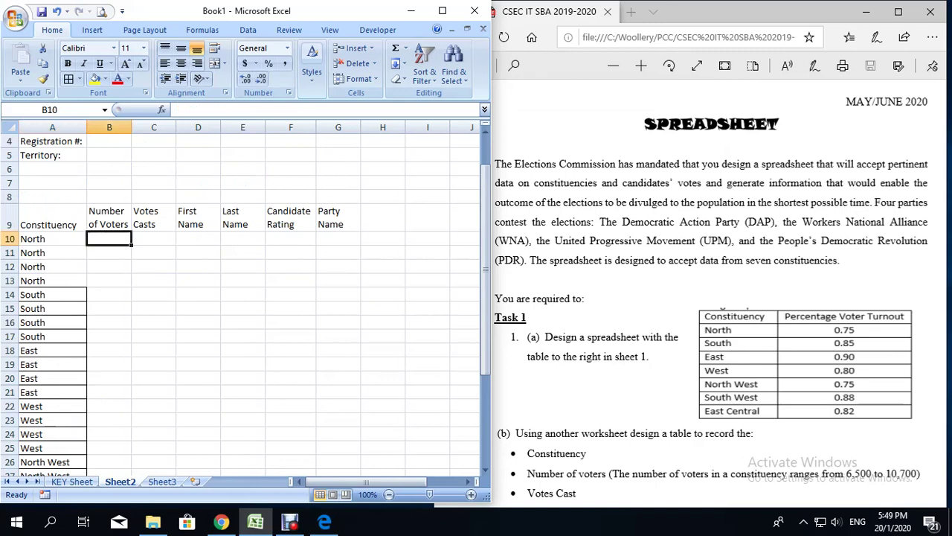
pyautogui.hotkey('alt', 'Tab')
pyautogui.scroll(-3, 711, 293)
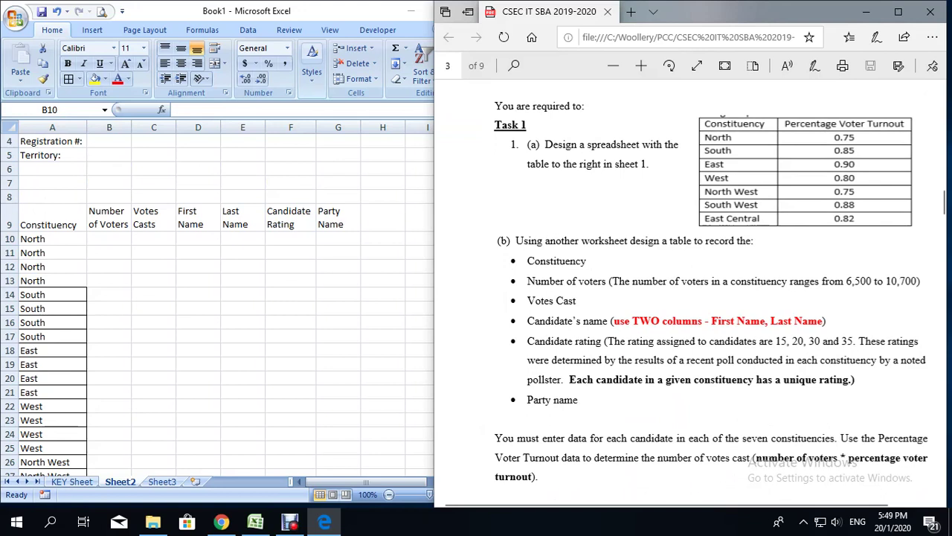
pyautogui.moveTo(845, 281); pyautogui.dragTo(918, 281)
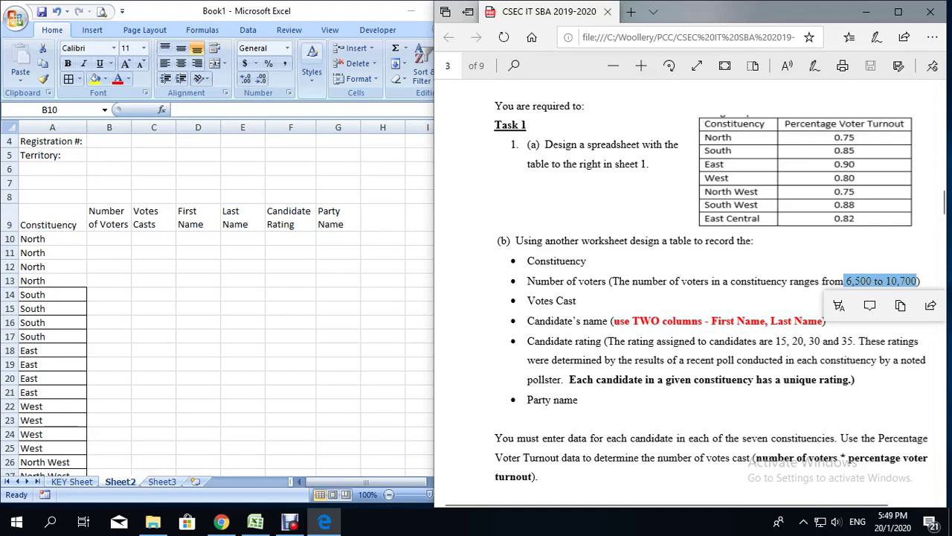
pyautogui.hotkey('alt', 'Tab')
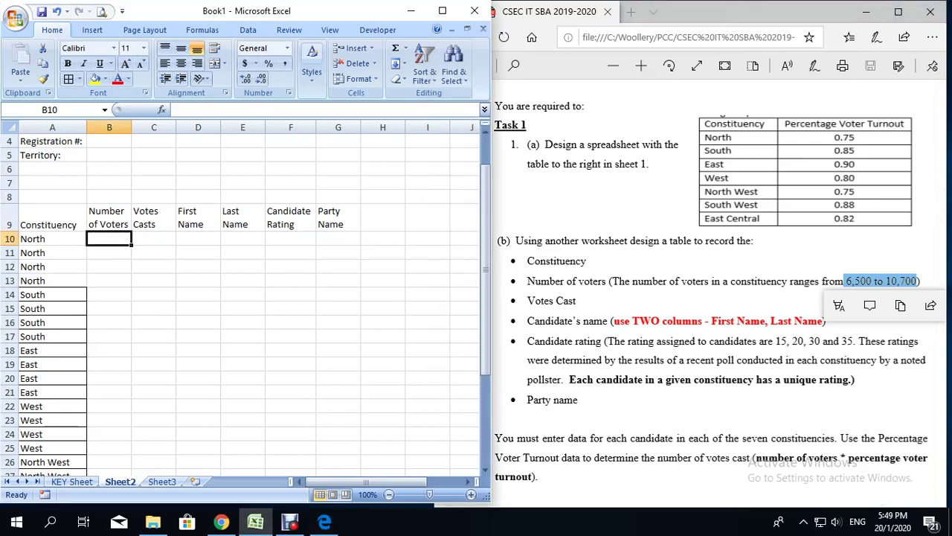
pyautogui.hotkey('shift', 'Down')
pyautogui.hotkey('shift', 'Down')
pyautogui.hotkey('shift', 'Down')
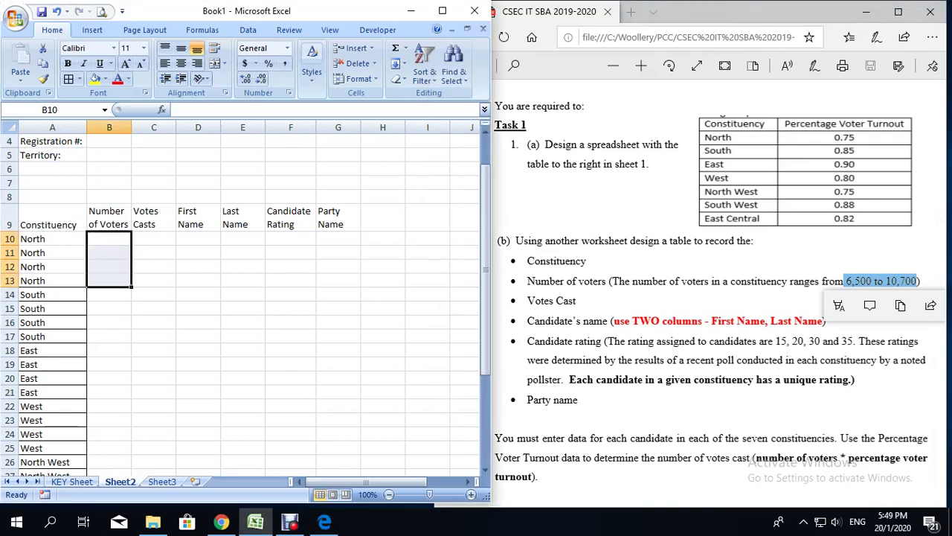
# Step: Fill voter counts 6500, 7800, 10100 and 9350 down the North, South, East and West blocks
pyautogui.click(109, 238)
pyautogui.write('6500')
pyautogui.moveTo(131, 245); pyautogui.dragTo(132, 288)
pyautogui.click(108, 295)
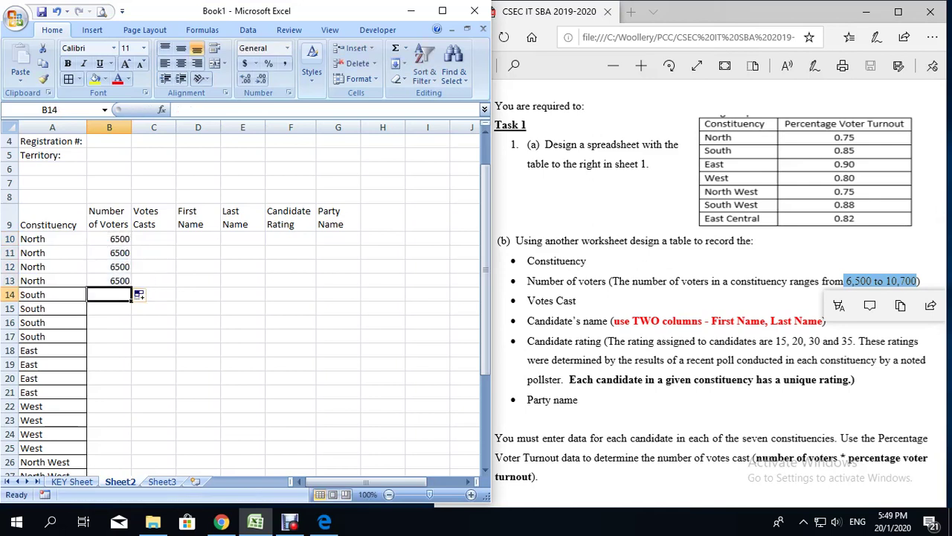
pyautogui.write('7800')
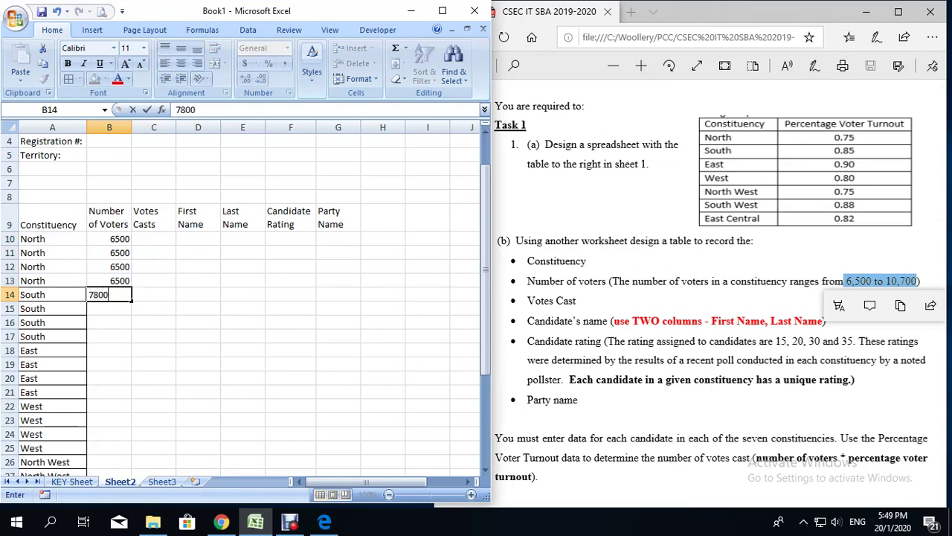
pyautogui.hotkey('ctrl', 'Return')
pyautogui.moveTo(131, 302); pyautogui.dragTo(132, 343)
pyautogui.click(109, 351)
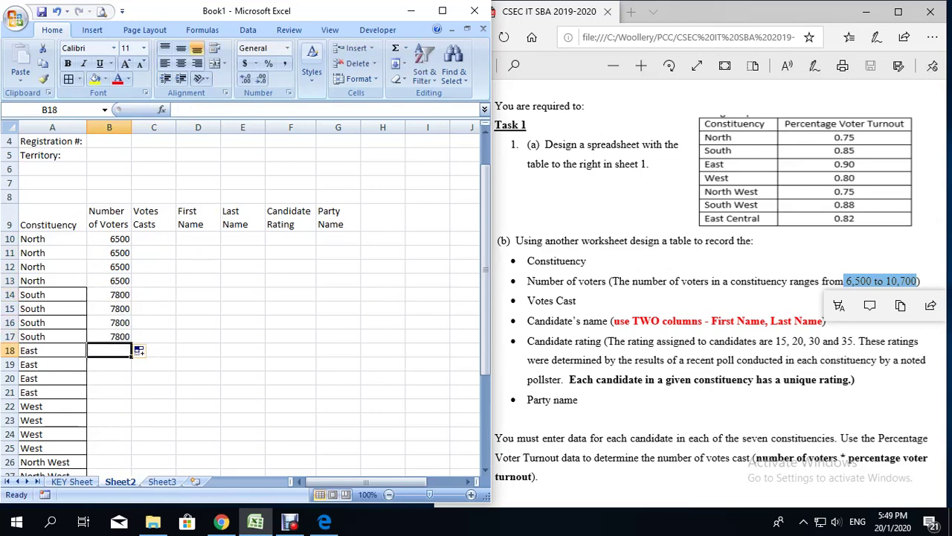
pyautogui.write('10100')
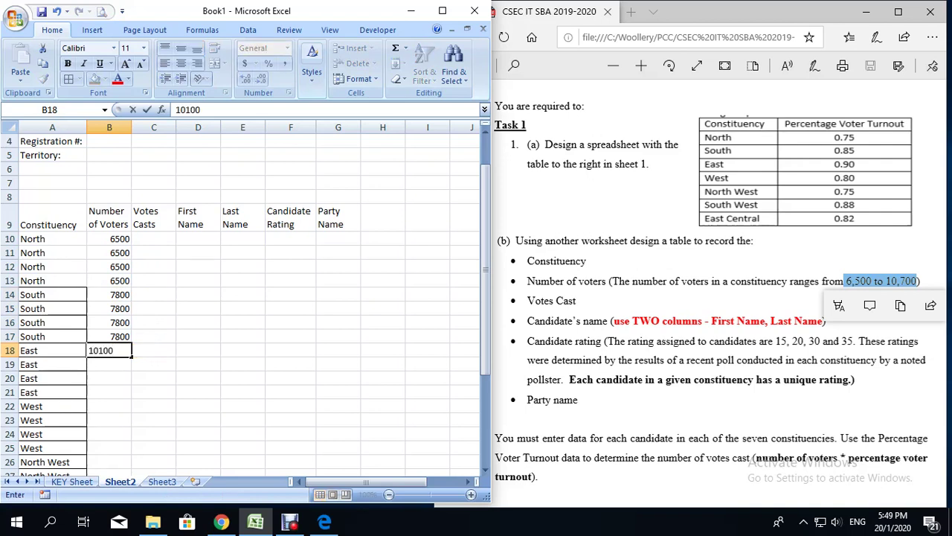
pyautogui.moveTo(132, 357); pyautogui.dragTo(132, 393)
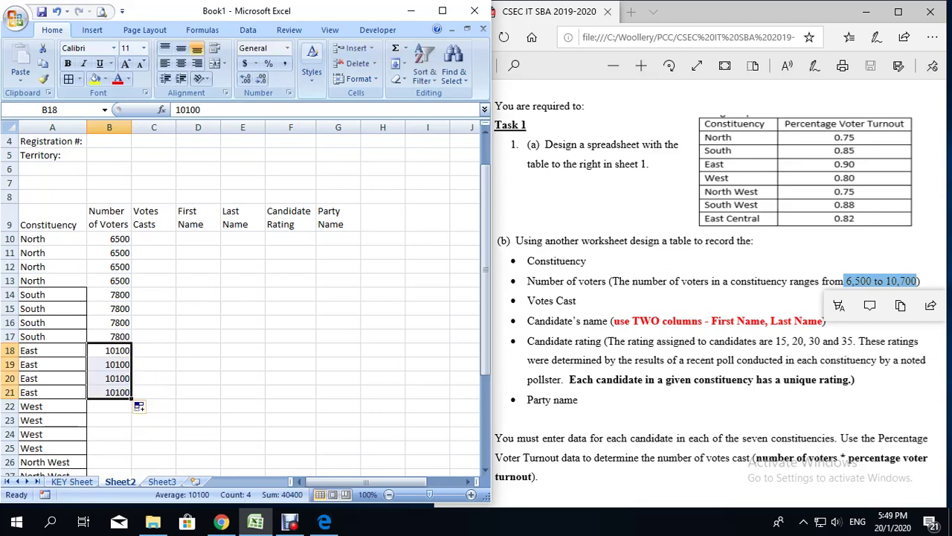
pyautogui.click(109, 419)
pyautogui.click(109, 406)
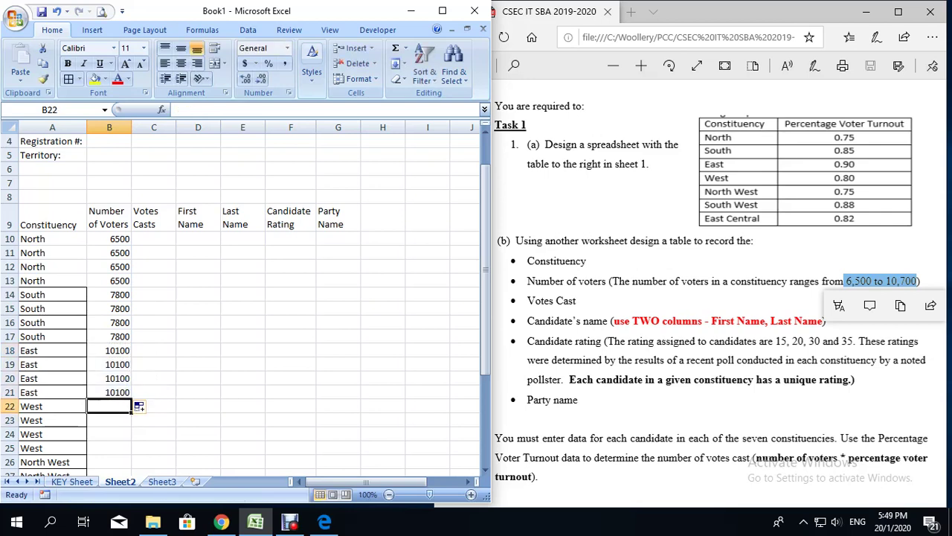
pyautogui.write('9350')
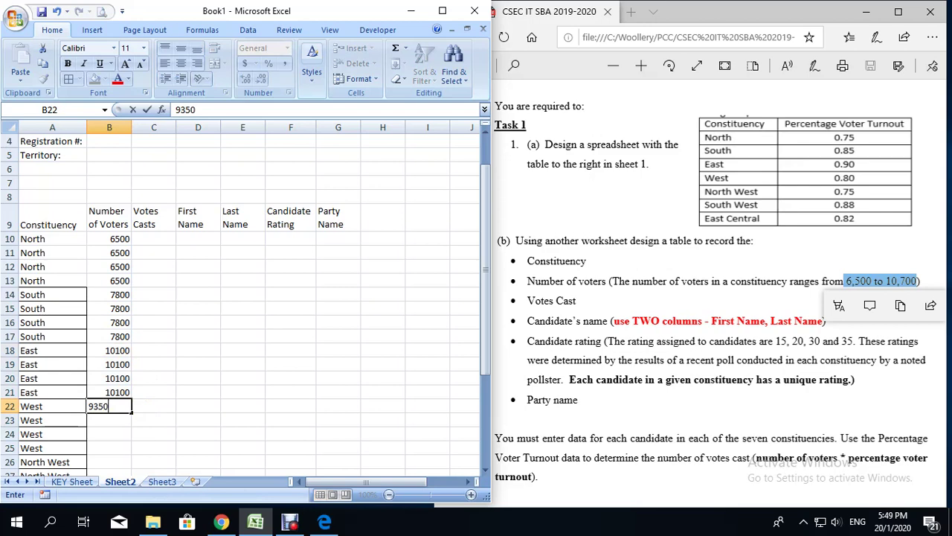
pyautogui.moveTo(132, 413); pyautogui.dragTo(132, 450)
# Step: Fill voter counts 8560, 7186 and 10500 down the North West, South West and East Central blocks
pyautogui.scroll(-4, 132, 450)
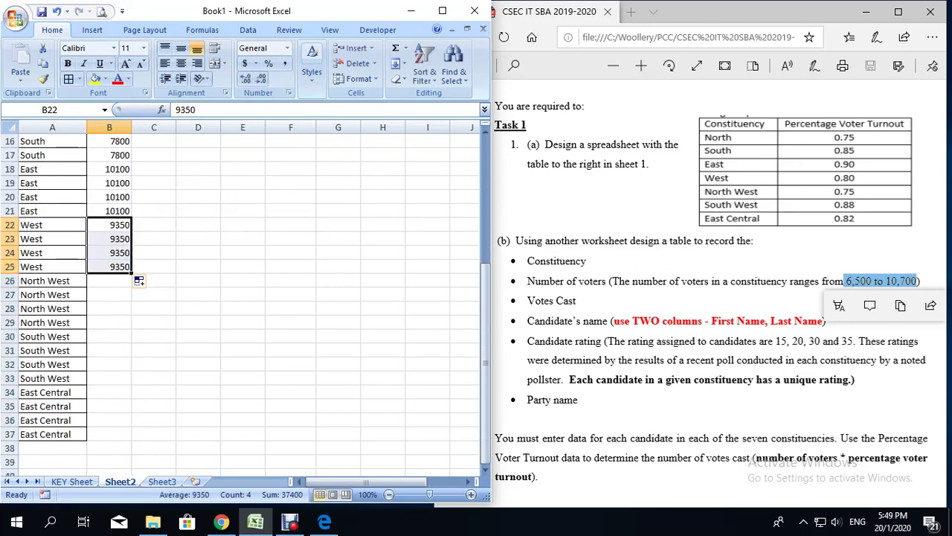
pyautogui.click(109, 280)
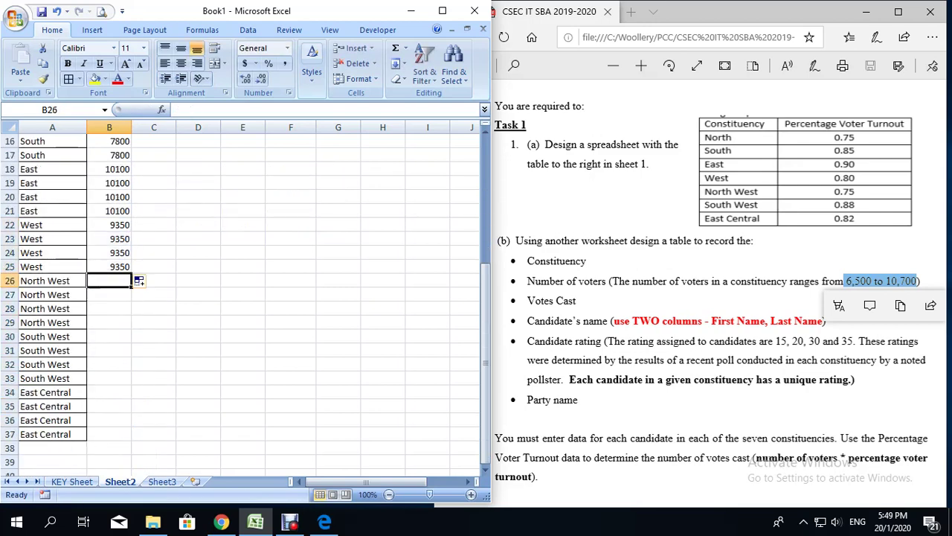
pyautogui.write('8560')
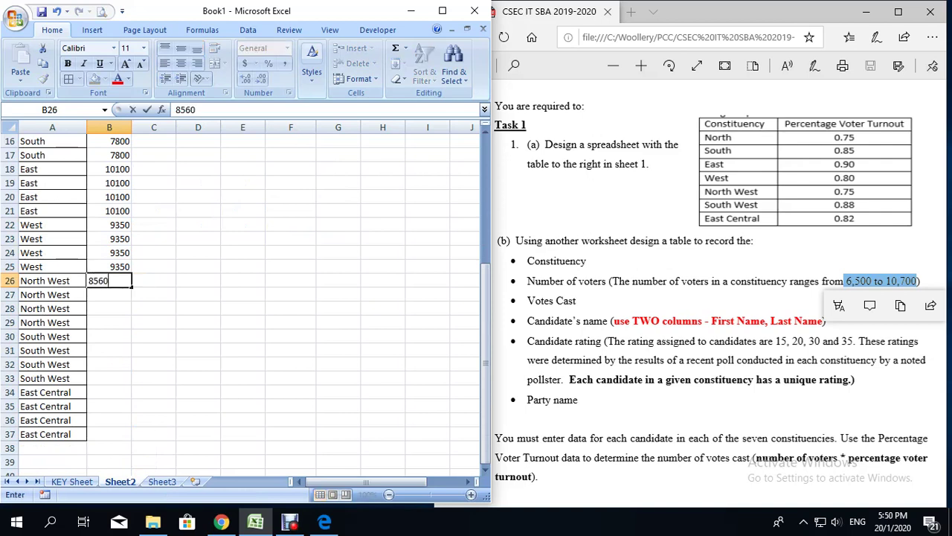
pyautogui.moveTo(131, 287); pyautogui.dragTo(132, 329)
pyautogui.click(110, 336)
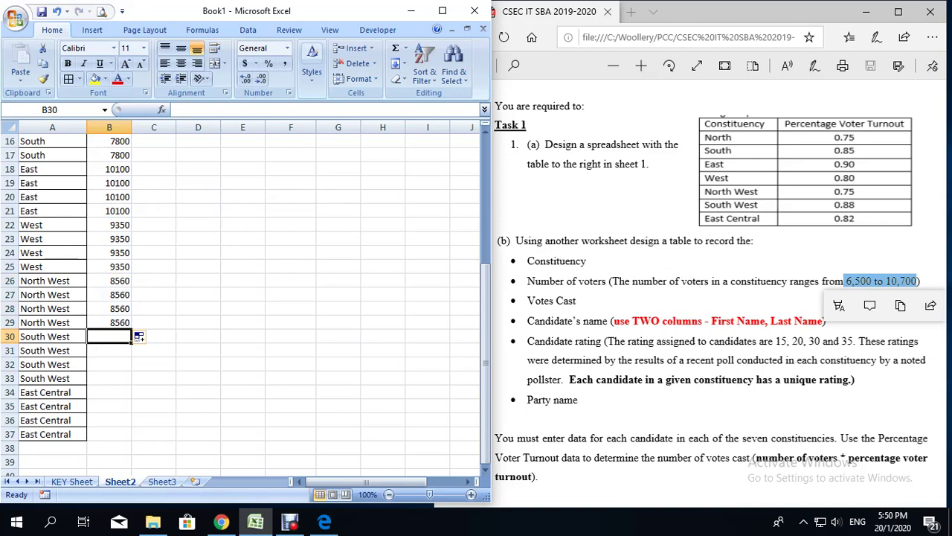
pyautogui.write('7186')
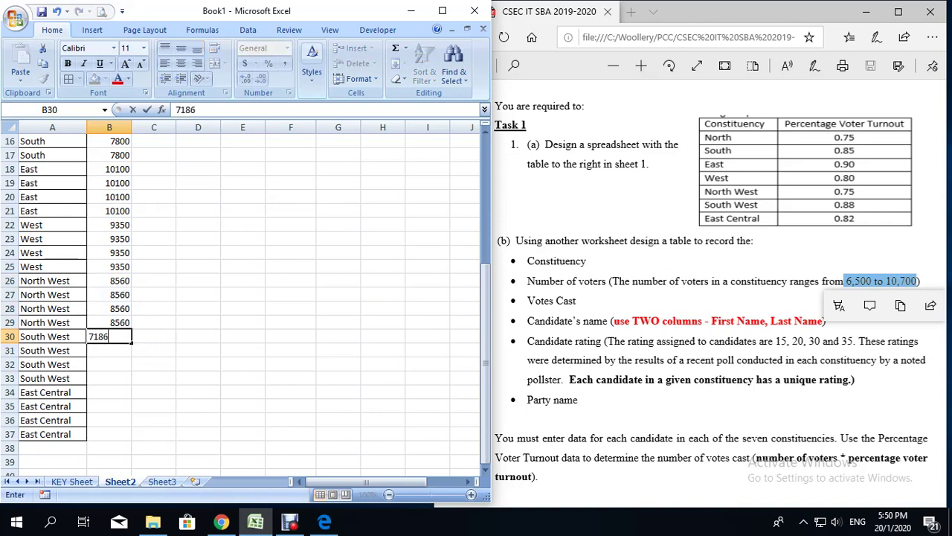
pyautogui.click(153, 350)
pyautogui.click(110, 336)
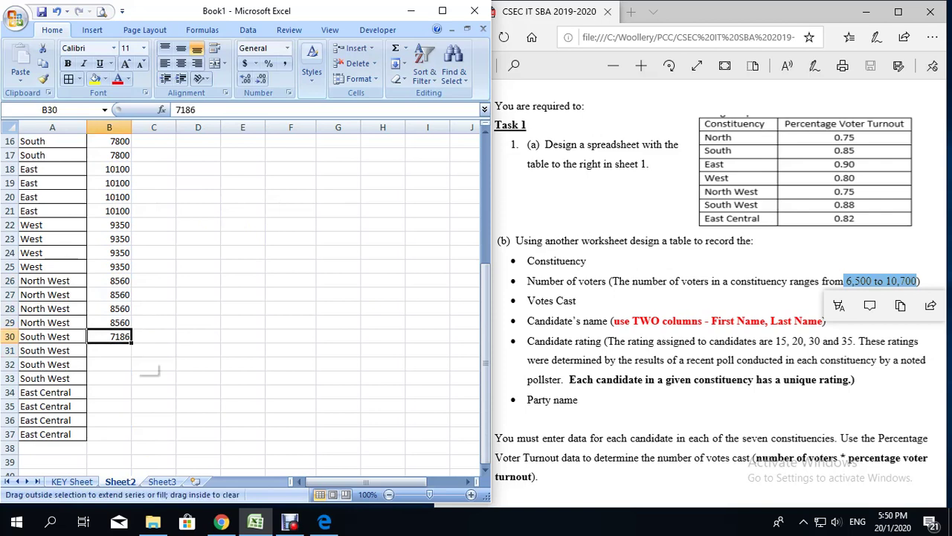
pyautogui.moveTo(133, 342); pyautogui.dragTo(126, 379)
pyautogui.click(109, 392)
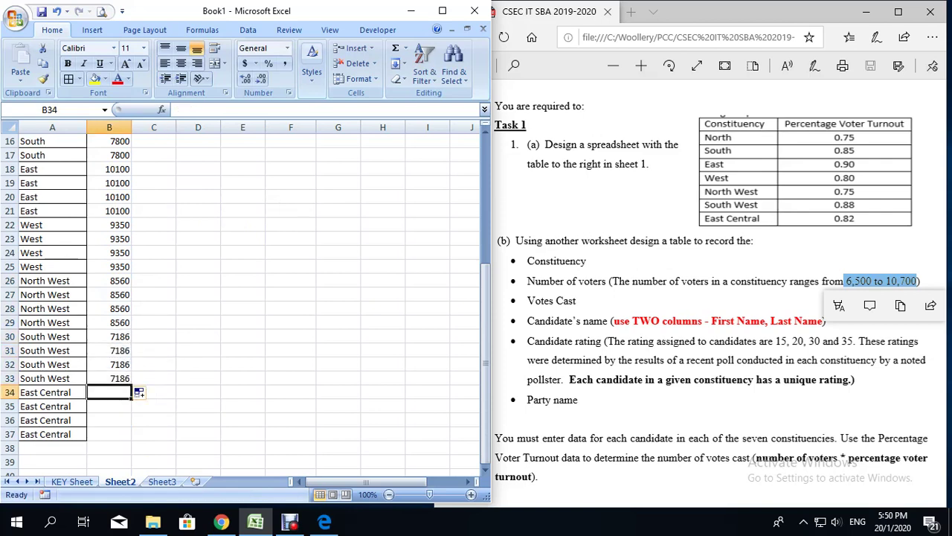
pyautogui.write('1')
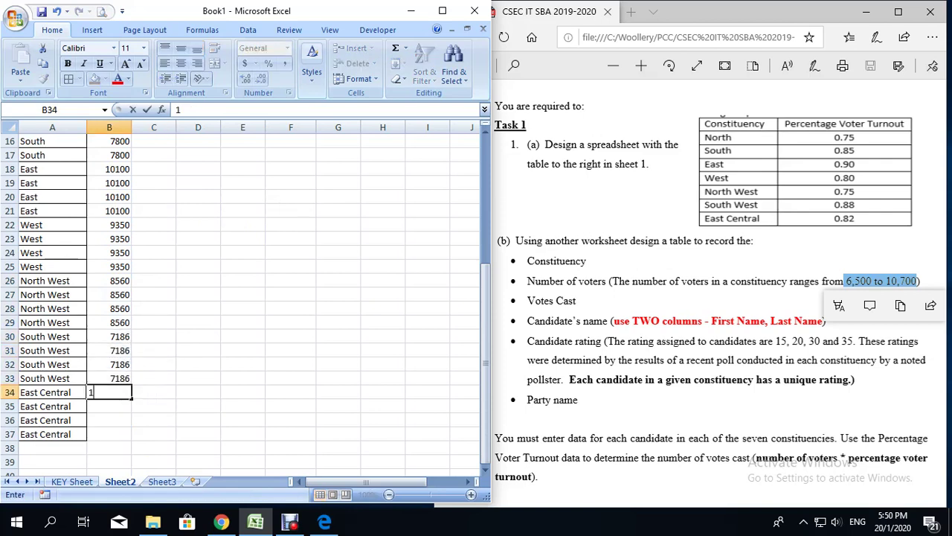
pyautogui.write('0500')
pyautogui.hotkey('ctrl', 'Return')
pyautogui.moveTo(133, 399); pyautogui.dragTo(133, 440)
pyautogui.click(198, 350)
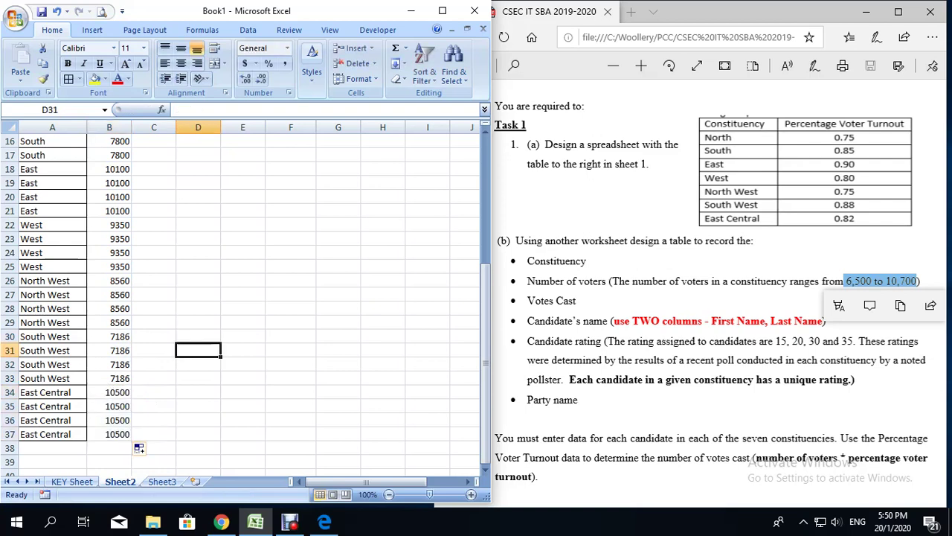
pyautogui.scroll(5, 198, 350)
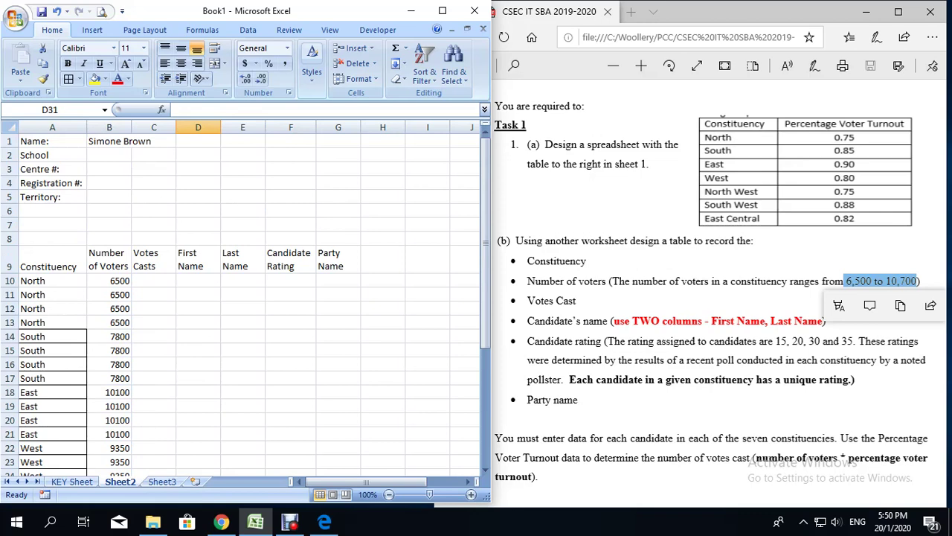
pyautogui.click(153, 280)
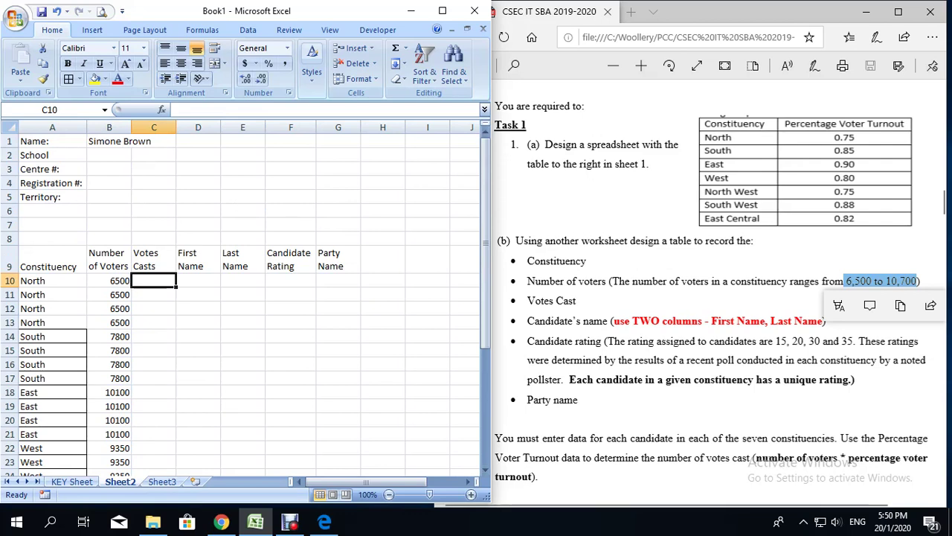
pyautogui.click(290, 522)
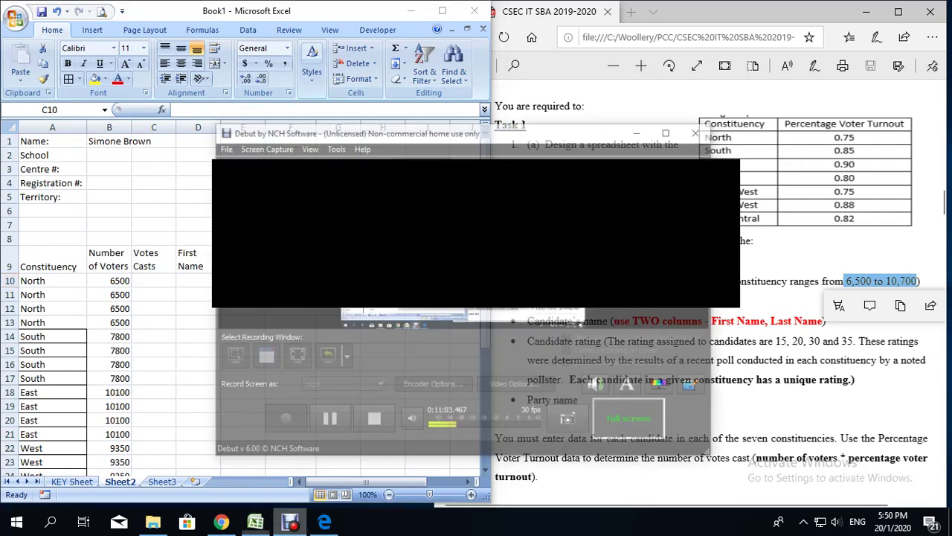
pyautogui.click(332, 403)
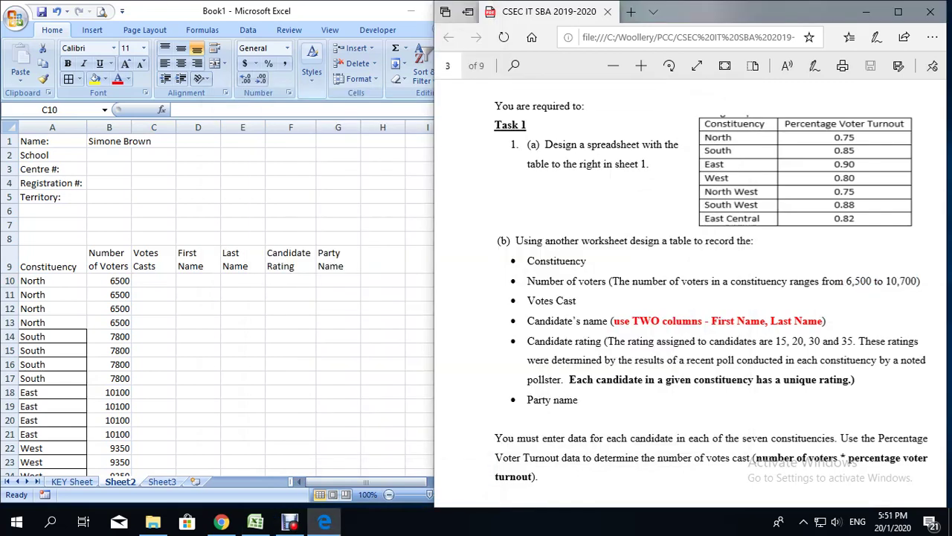
pyautogui.click(255, 523)
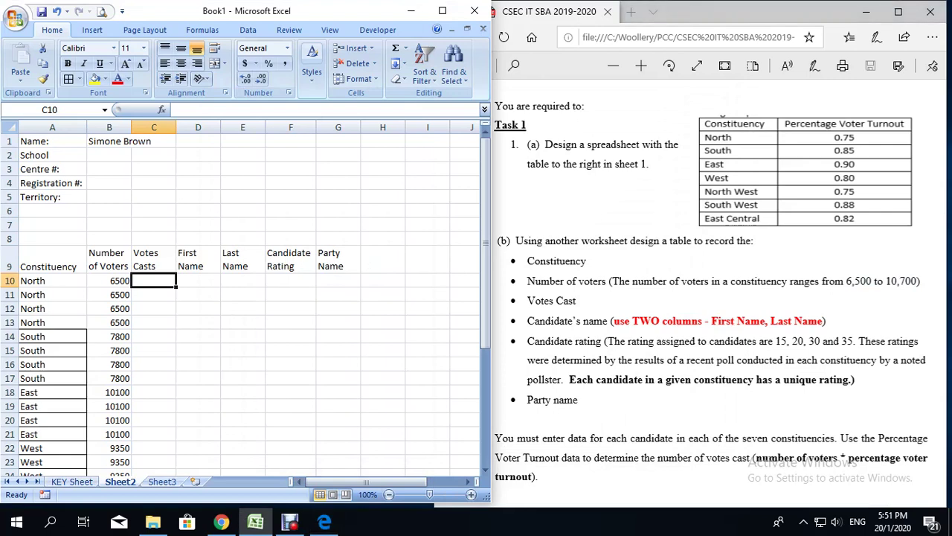
pyautogui.click(71, 481)
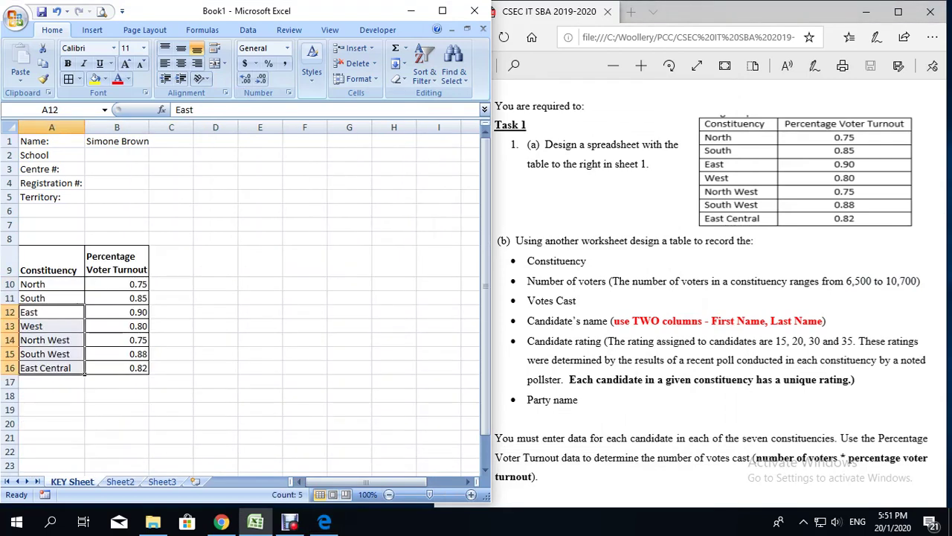
pyautogui.click(119, 482)
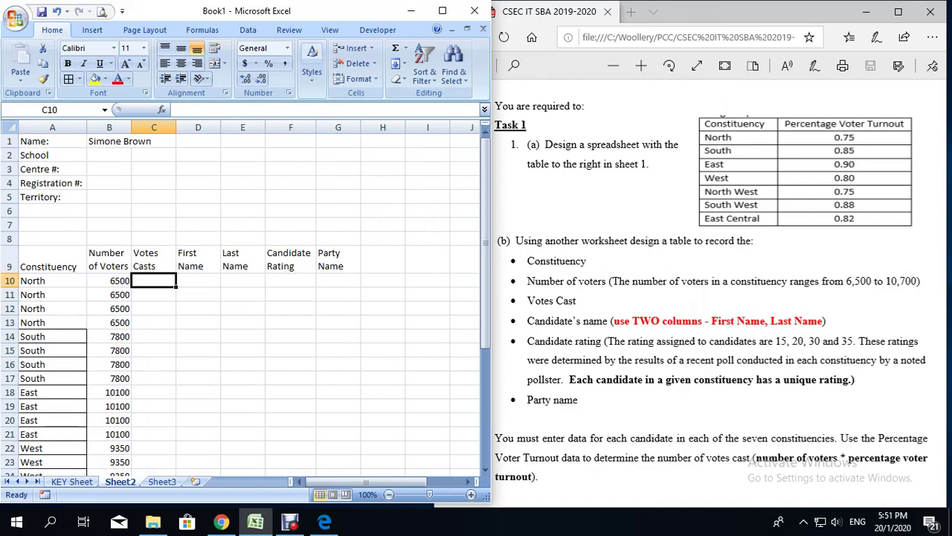
# Step: Enter =B10*'KEY Sheet'!$B$10 in C10 so North's first row shows 4875 votes cast
pyautogui.write('=')
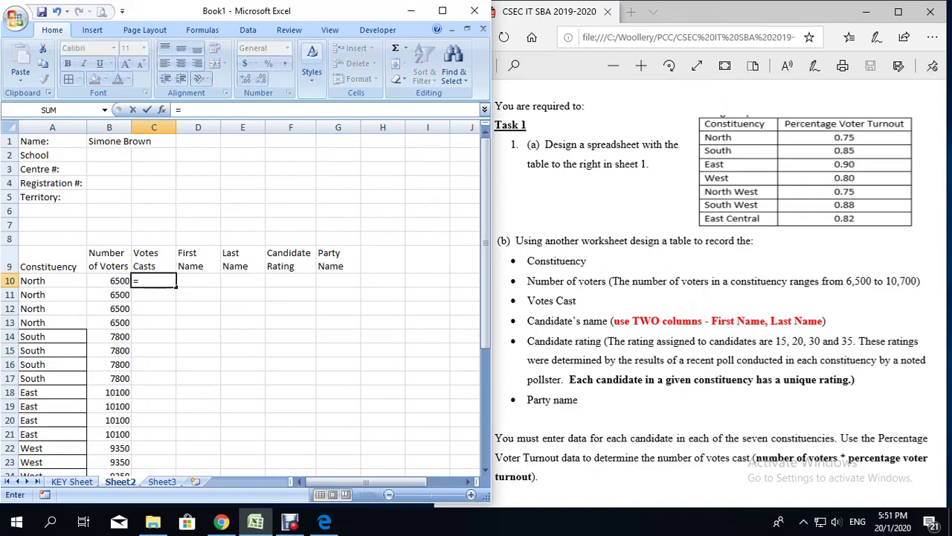
pyautogui.press('Left')
pyautogui.write('*')
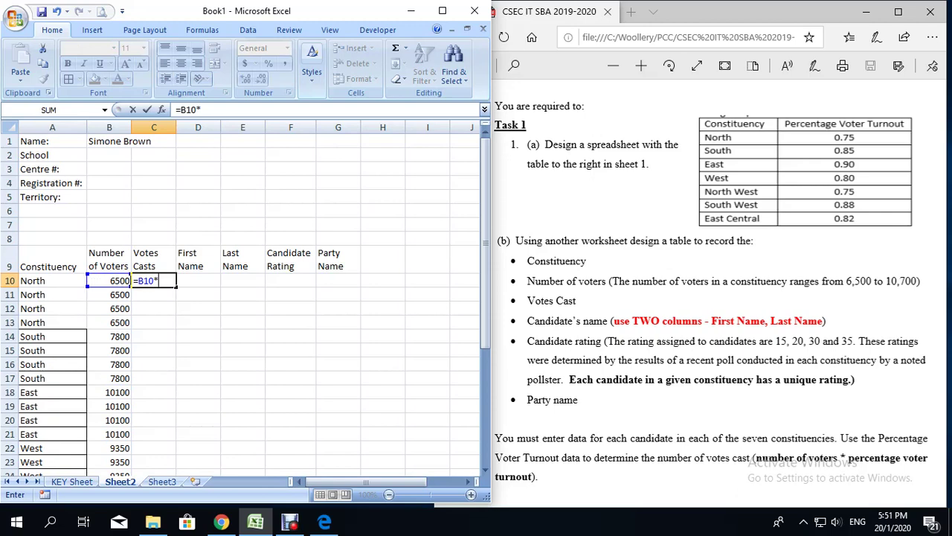
pyautogui.hotkey('ctrl', 'pageup')
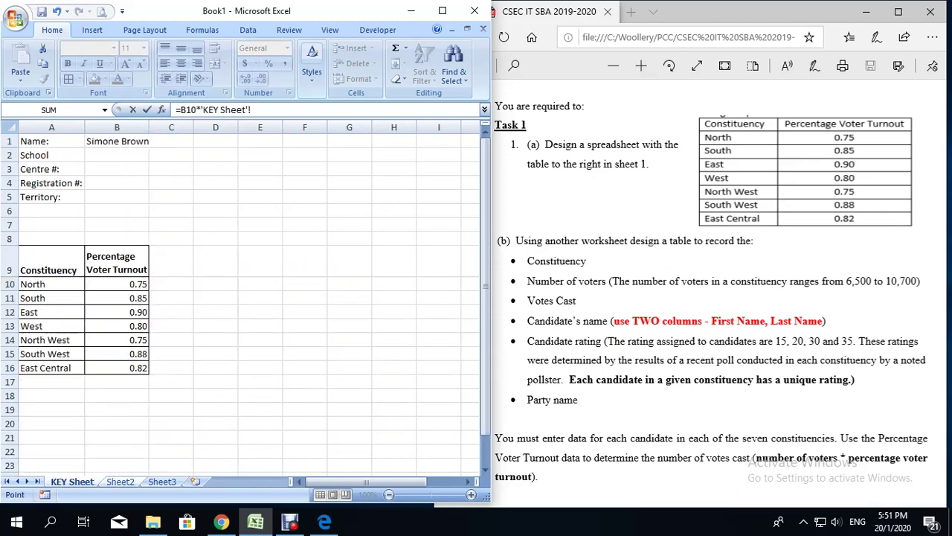
pyautogui.click(117, 284)
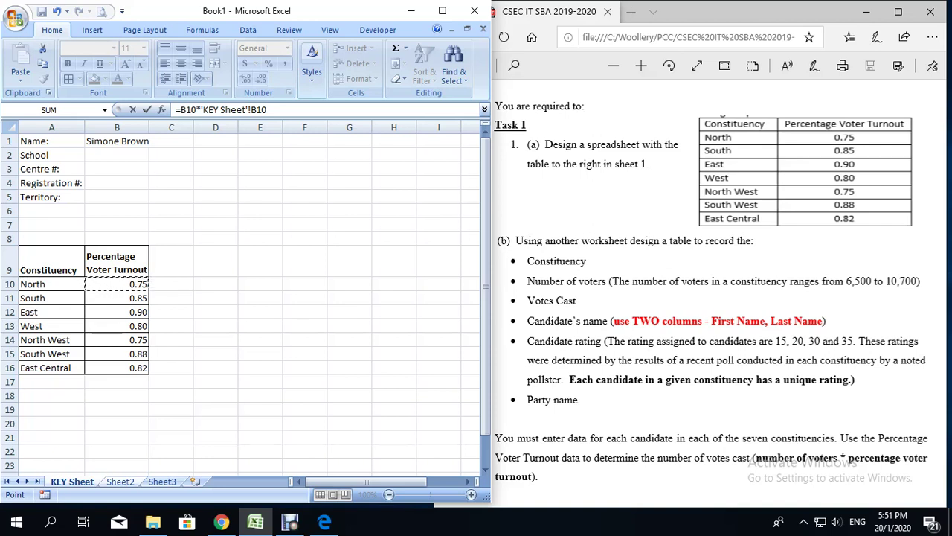
pyautogui.press('F4')
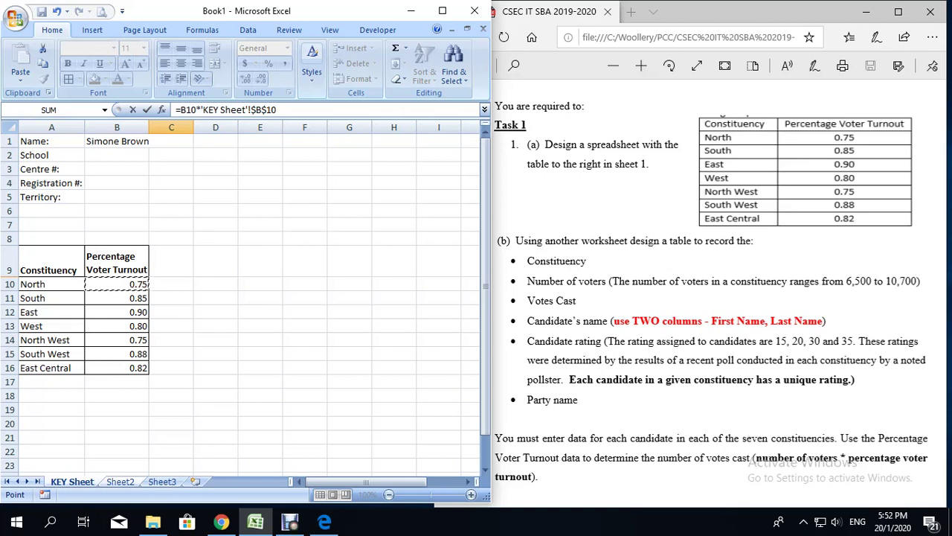
pyautogui.press('Return')
pyautogui.click(154, 281)
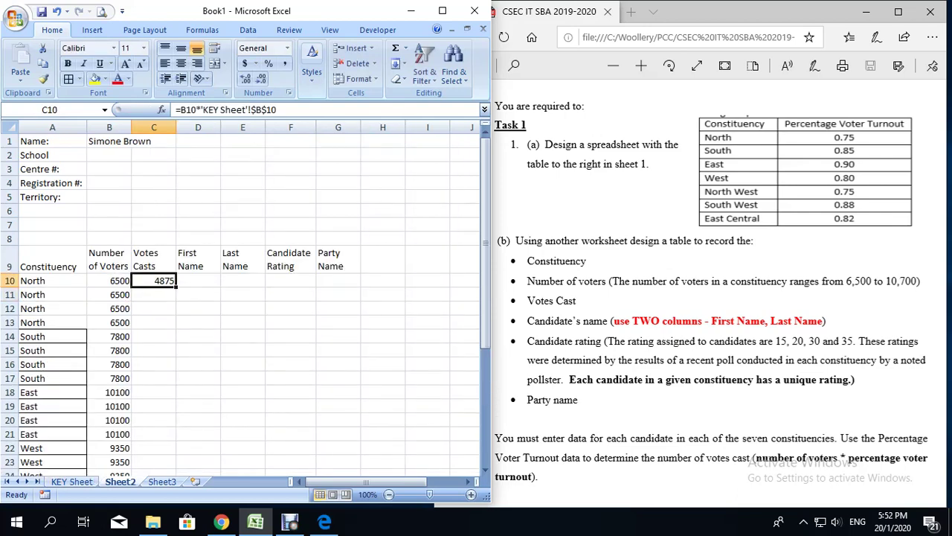
# Step: Copy North's votes formula down, then fill South's rows using its 0.85 KEY Sheet turnout
pyautogui.moveTo(176, 287); pyautogui.dragTo(176, 326)
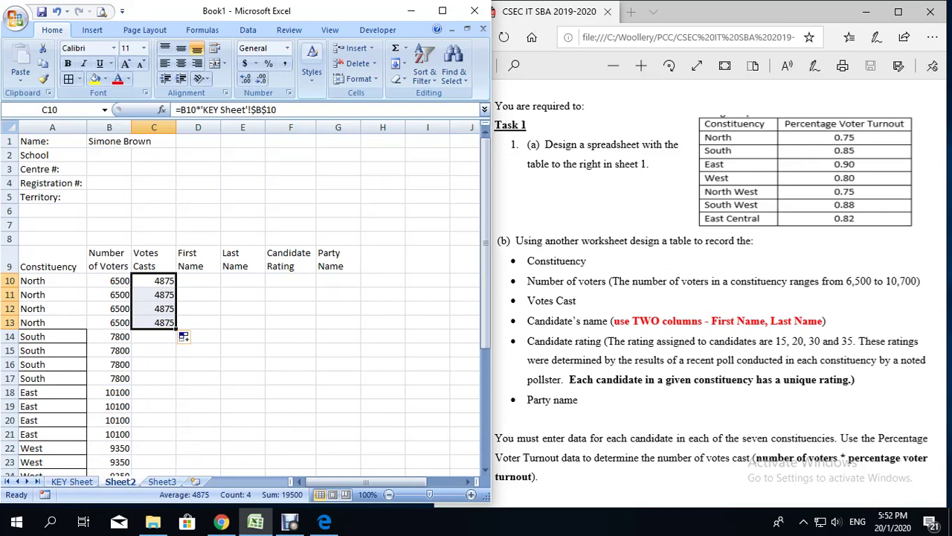
pyautogui.click(154, 336)
pyautogui.scroll(-1, 154, 336)
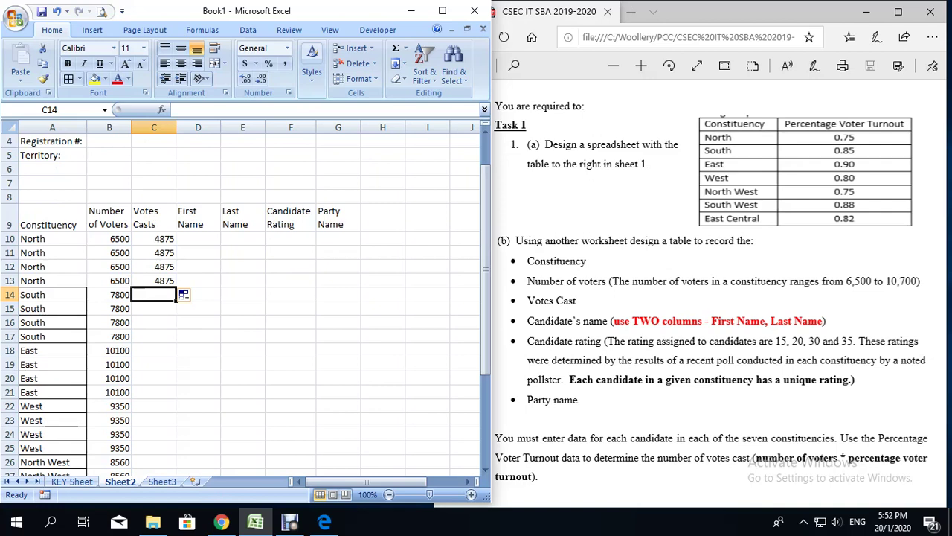
pyautogui.write('=')
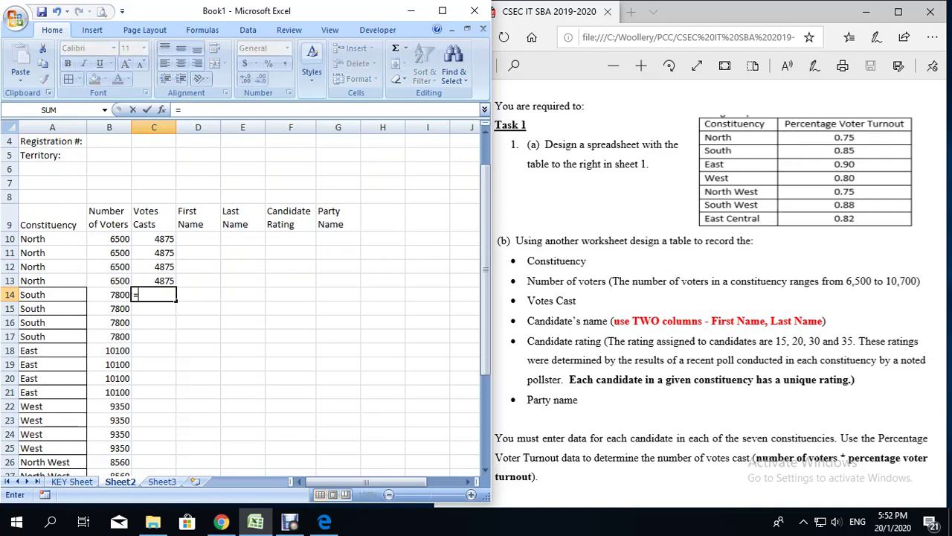
pyautogui.press('Left')
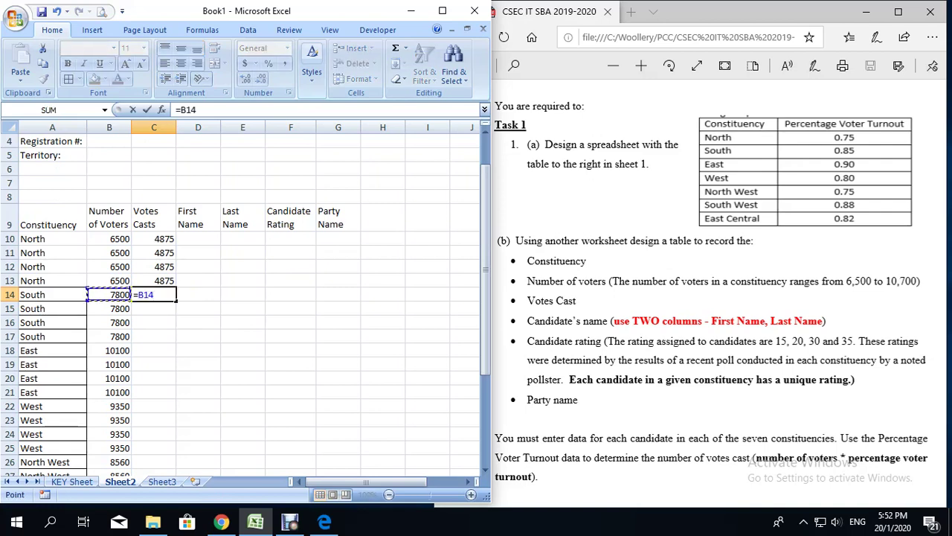
pyautogui.write('*')
pyautogui.hotkey('ctrl', 'pageup')
pyautogui.click(117, 298)
pyautogui.press('F4')
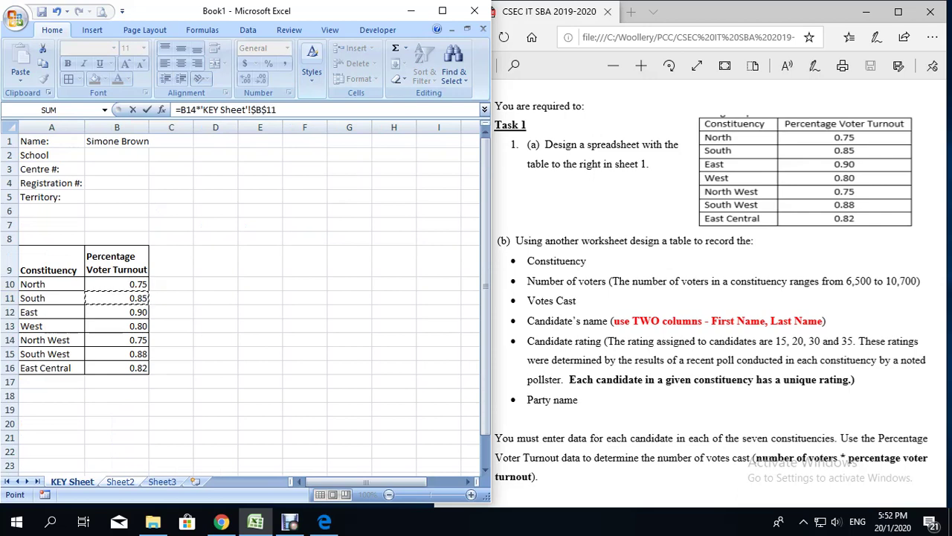
pyautogui.press('Return')
pyautogui.click(154, 295)
pyautogui.moveTo(177, 301); pyautogui.dragTo(176, 341)
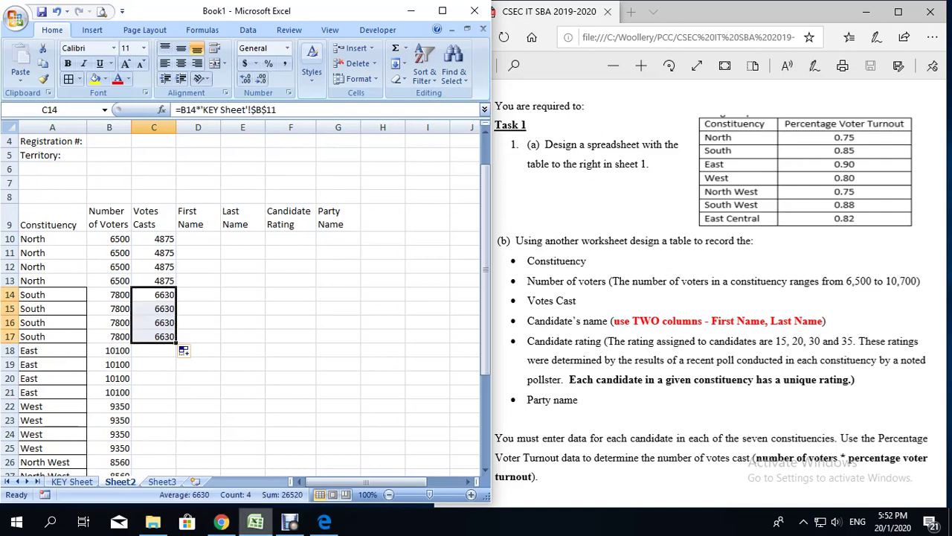
# Step: Round the South West votes-cast values to whole numbers with Decrease Decimal twice
pyautogui.moveTo(289, 523)
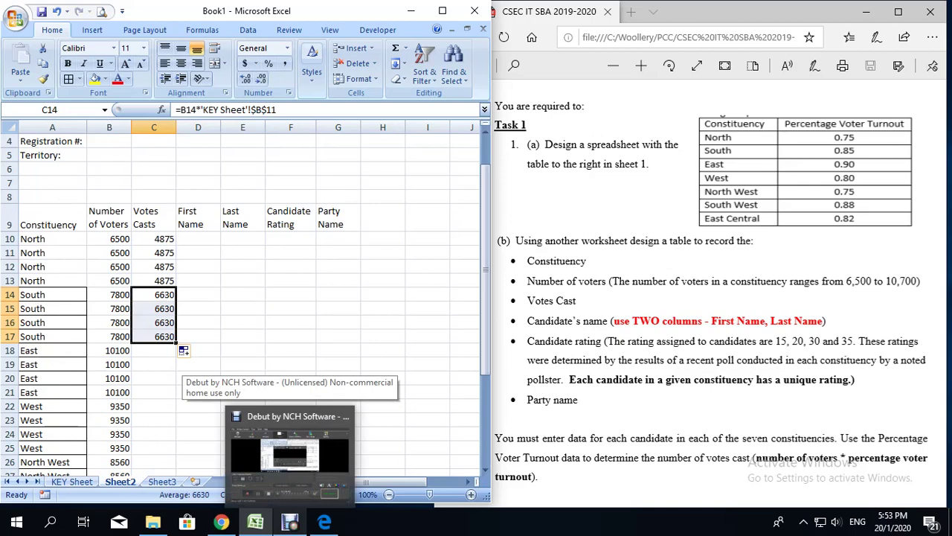
pyautogui.click(290, 523)
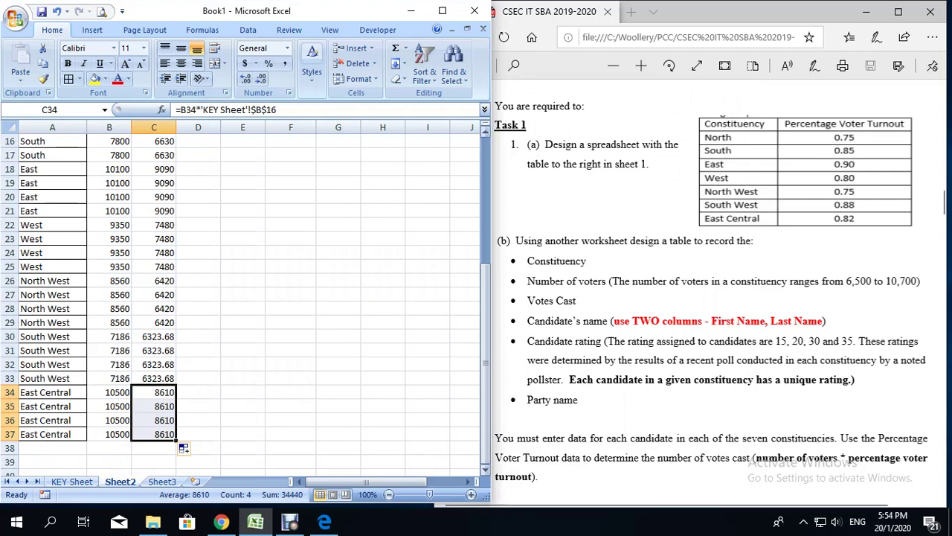
pyautogui.scroll(4, 238, 298)
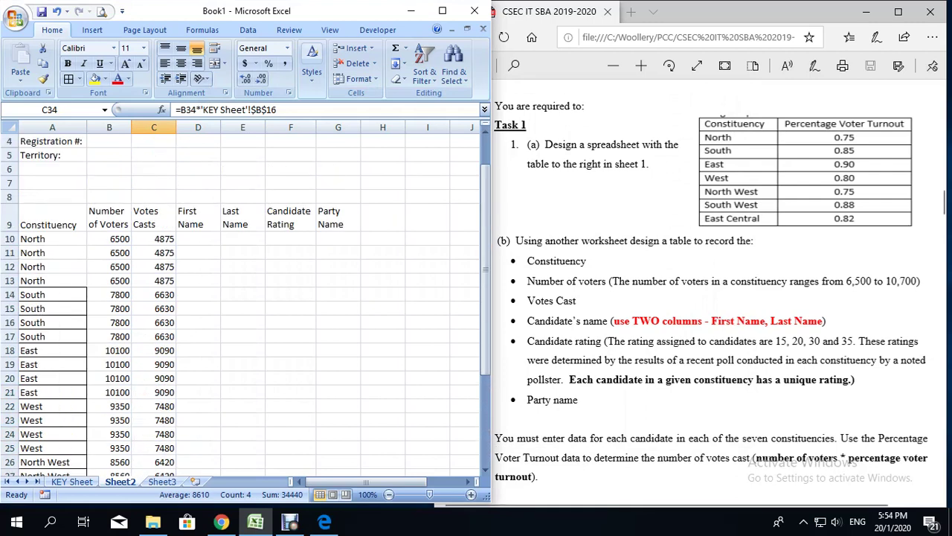
pyautogui.scroll(-4, 238, 298)
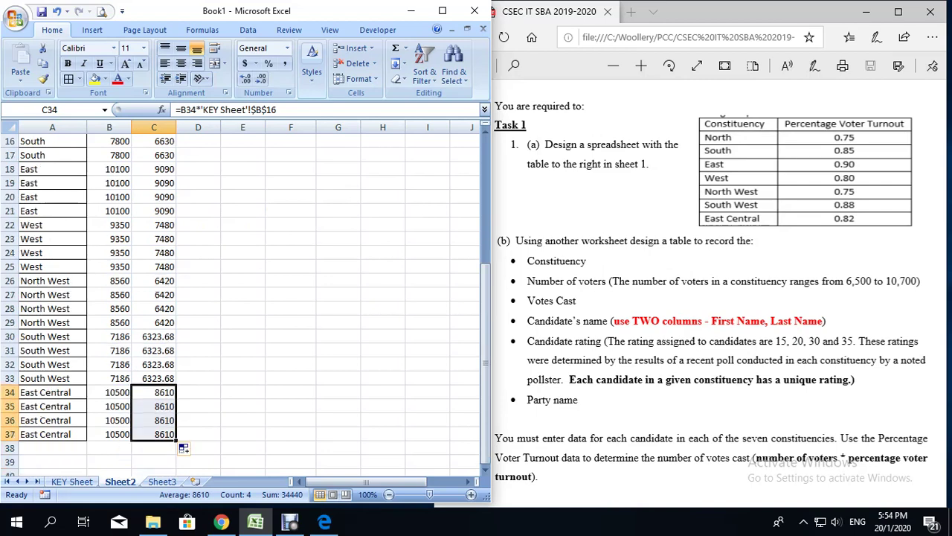
pyautogui.scroll(-1, 238, 298)
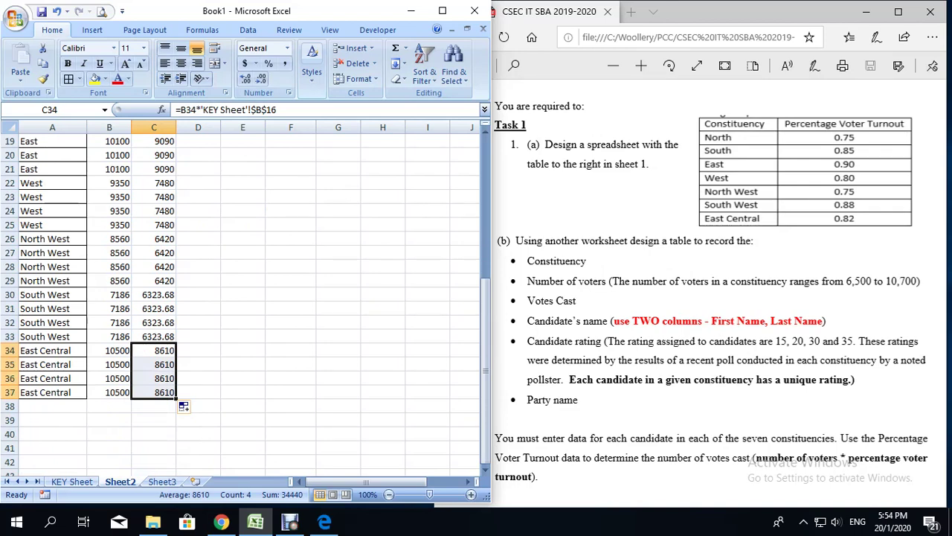
pyautogui.moveTo(156, 294); pyautogui.dragTo(156, 336)
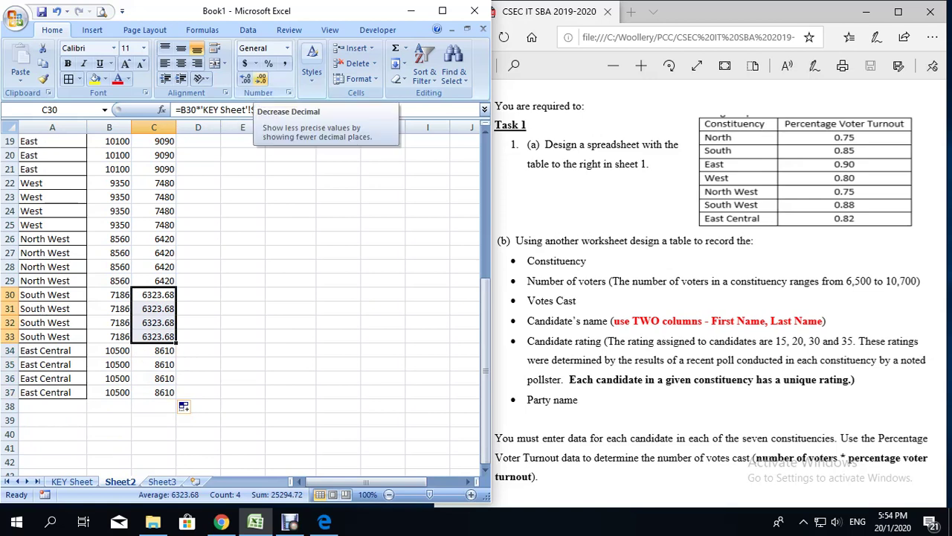
pyautogui.click(260, 78)
pyautogui.click(260, 78)
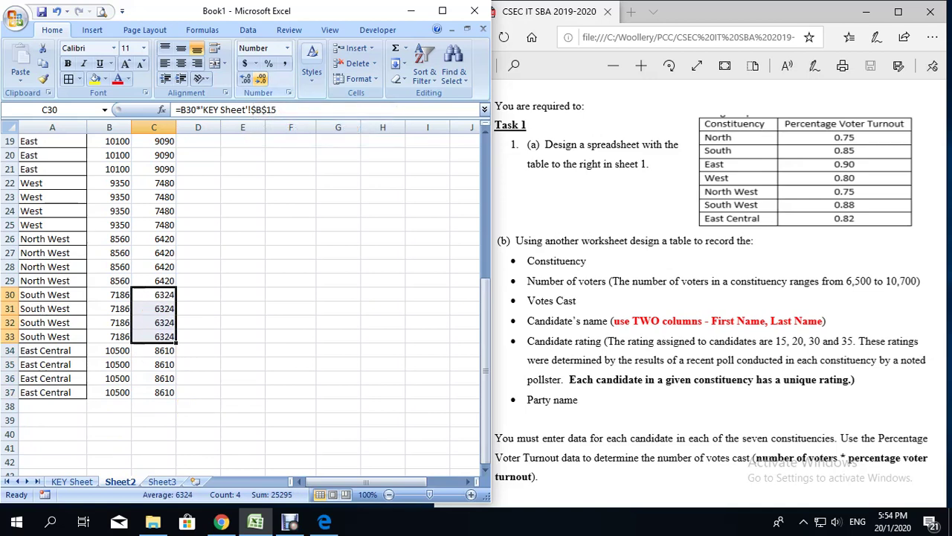
pyautogui.scroll(6, 241, 305)
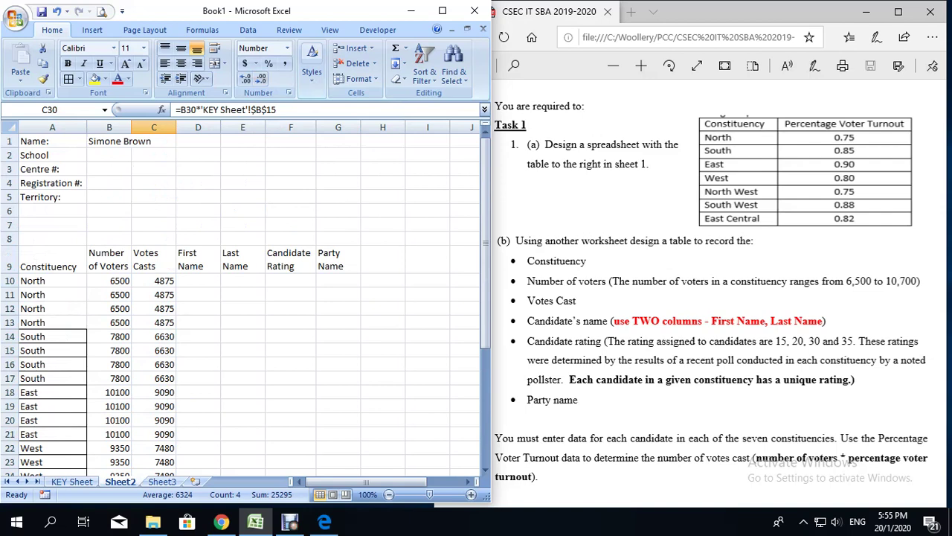
# Step: Type the candidates' first and last names in columns D and E, starting at row 10
pyautogui.click(198, 280)
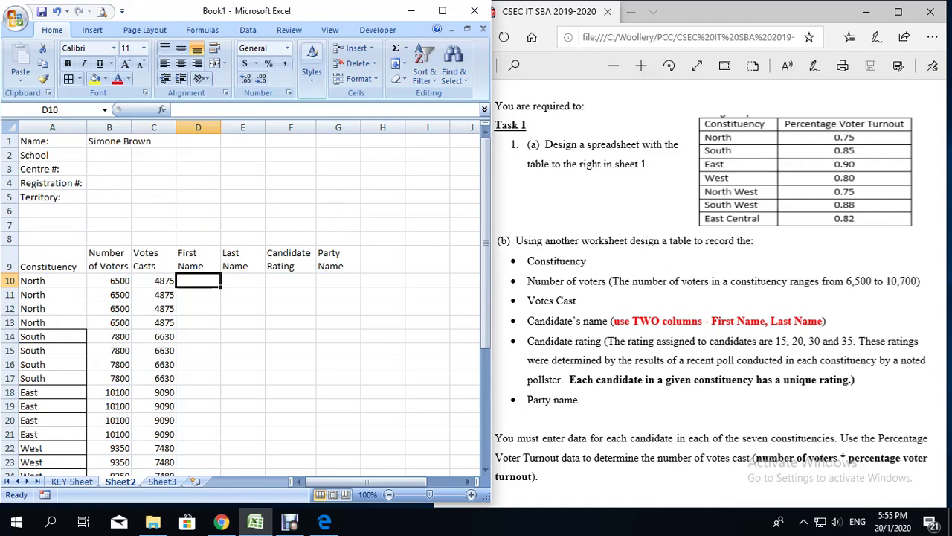
pyautogui.press('Tab')
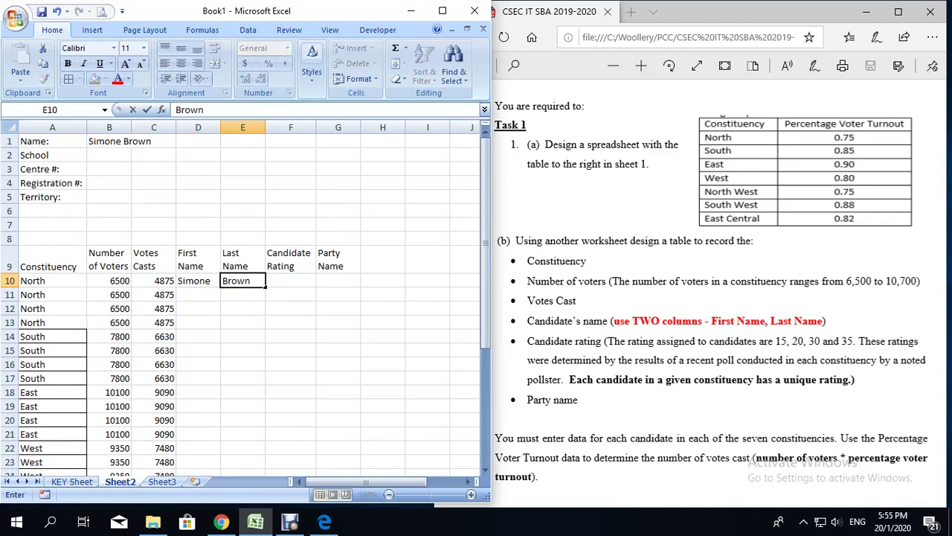
pyautogui.press('Return')
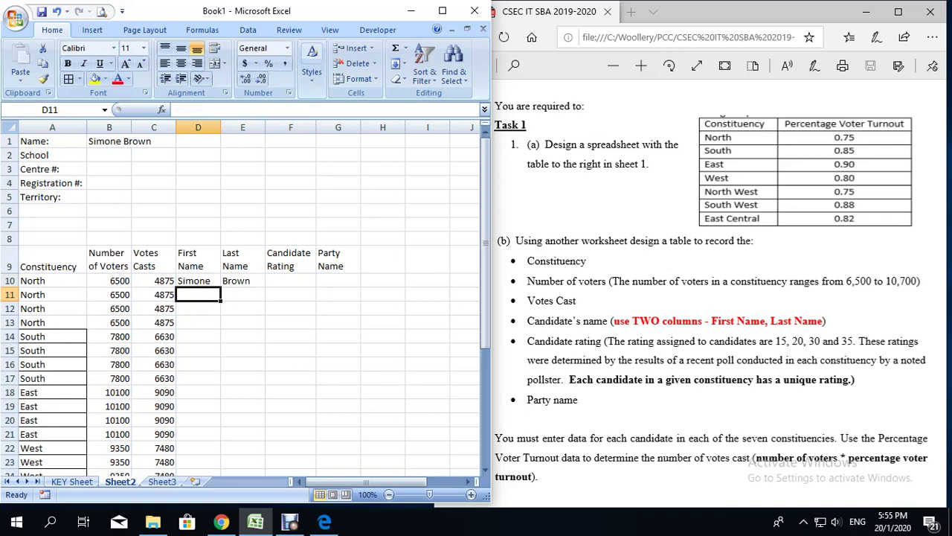
pyautogui.write('Ralston')
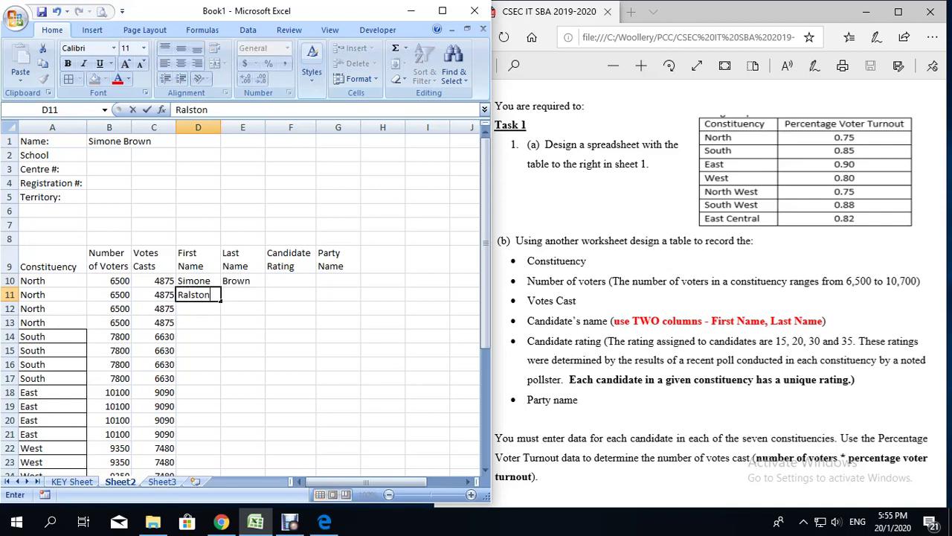
pyautogui.press('Return')
pyautogui.write('Jermaine')
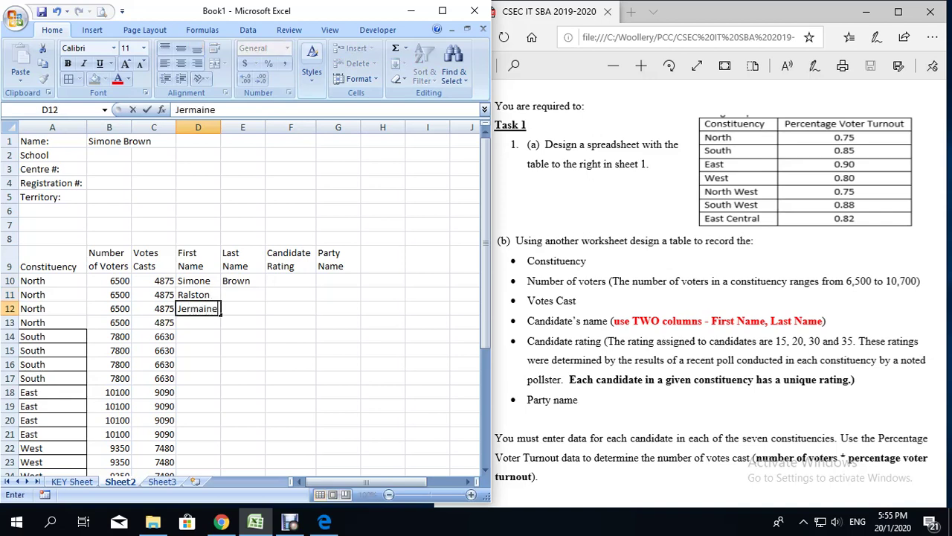
pyautogui.press('Return')
pyautogui.write('Susan')
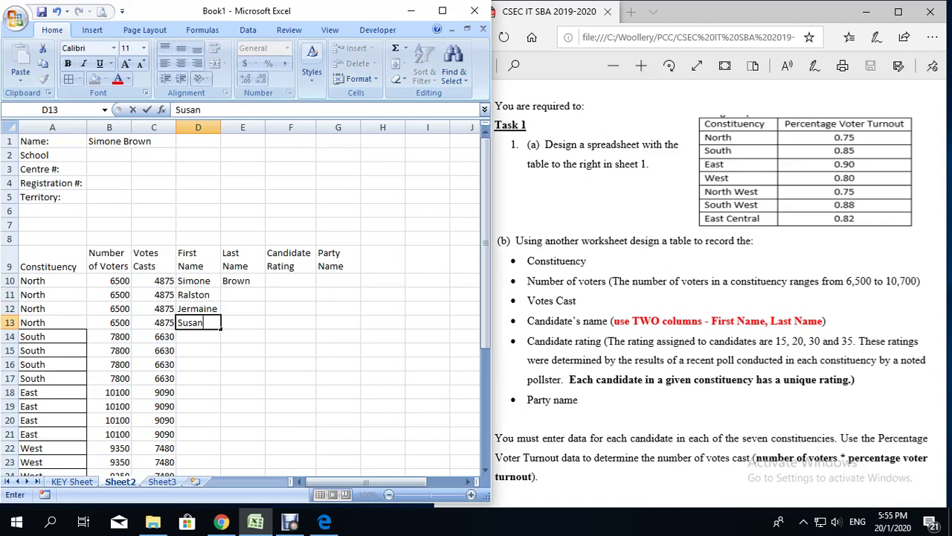
pyautogui.click(290, 520)
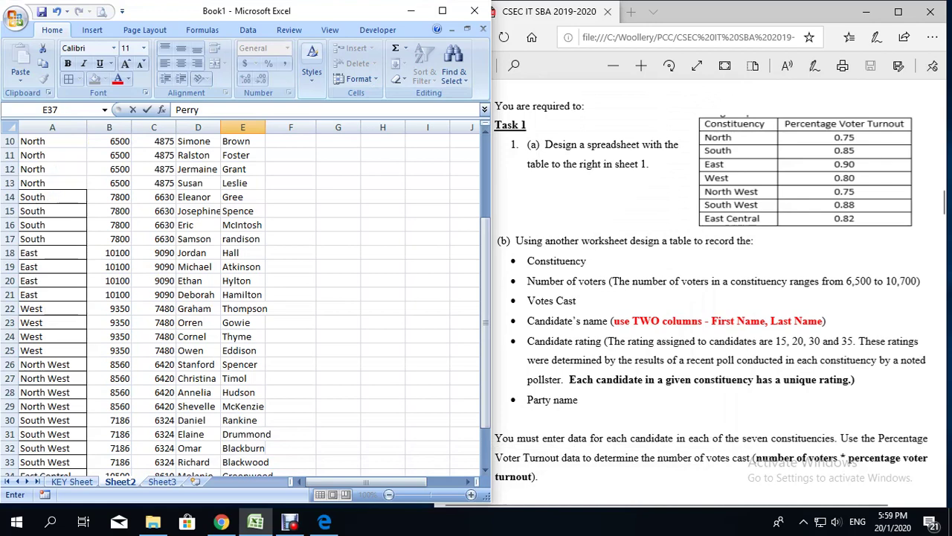
# Step: Commit the final last name and autofit the Last Name column width
pyautogui.scroll(2, 242, 298)
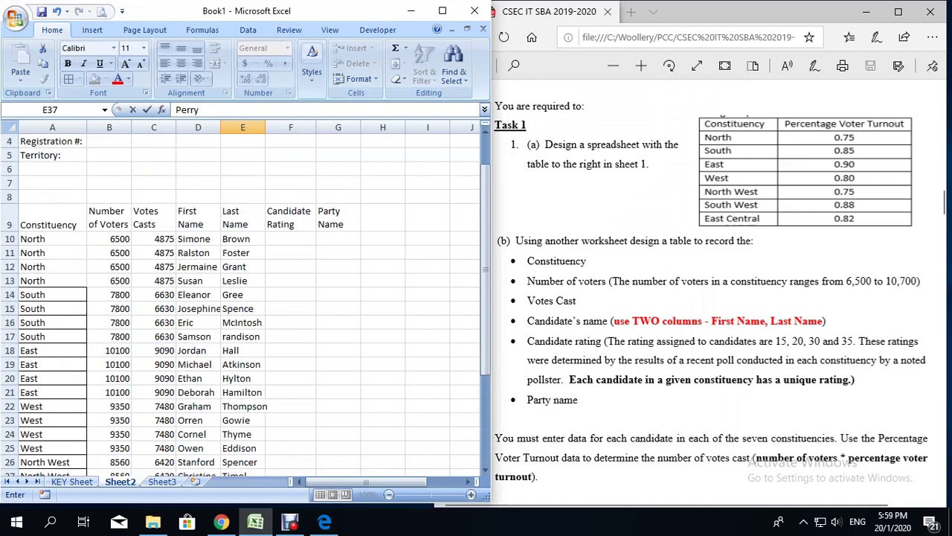
pyautogui.scroll(-3, 242, 298)
pyautogui.scroll(-2, 242, 297)
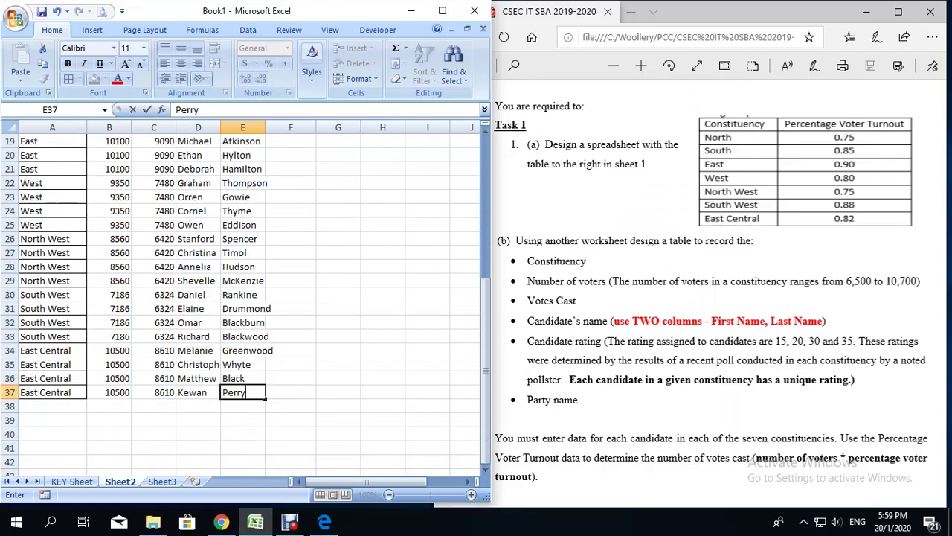
pyautogui.scroll(3, 241, 298)
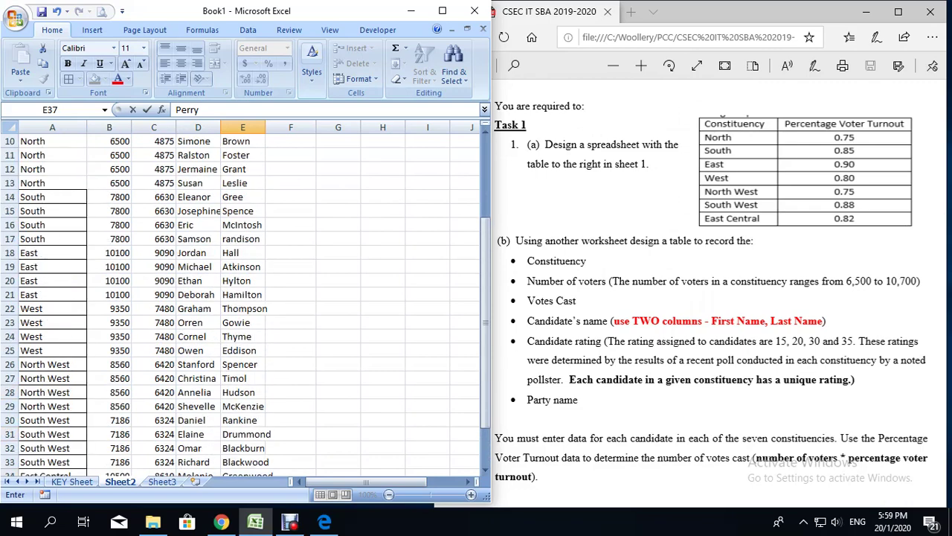
pyautogui.scroll(3, 241, 298)
pyautogui.click(290, 127)
pyautogui.doubleClick(264, 127)
pyautogui.scroll(-5, 327, 223)
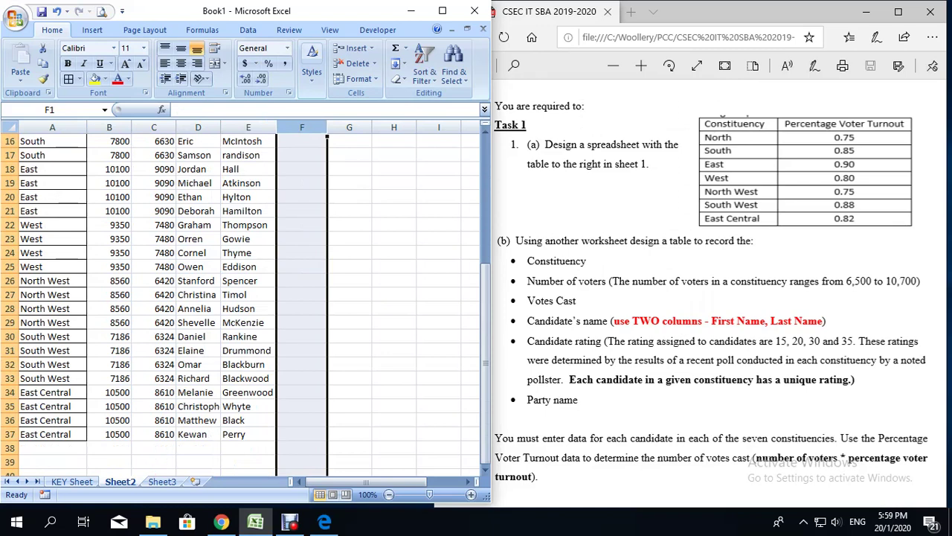
pyautogui.scroll(4, 246, 305)
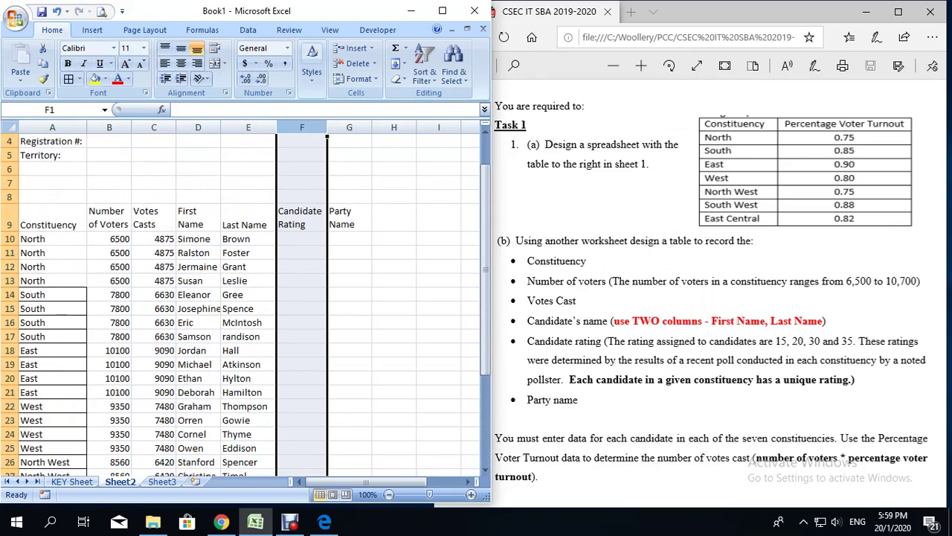
# Step: Review the task PDF, then return to Excel, select A10:F13 and go to F10
pyautogui.hotkey('alt', 'Tab')
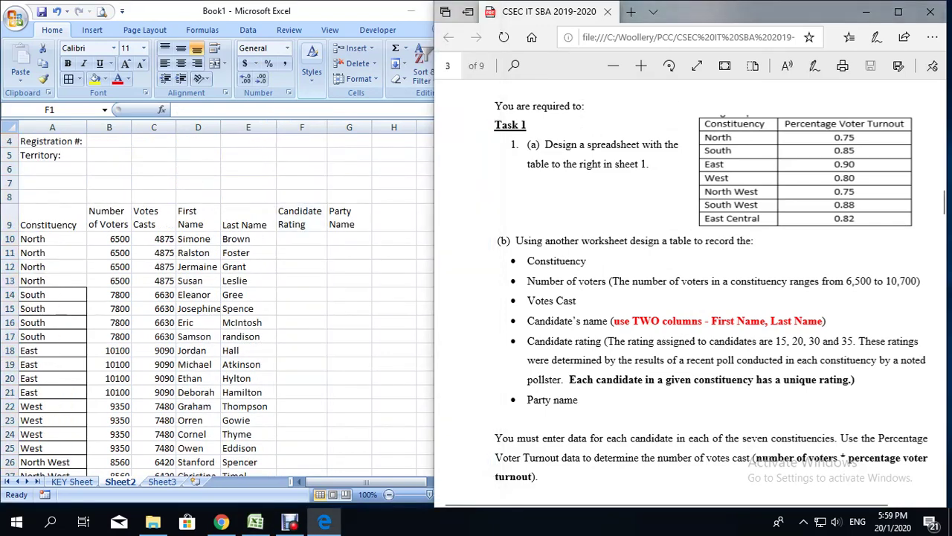
pyautogui.scroll(-1, 692, 298)
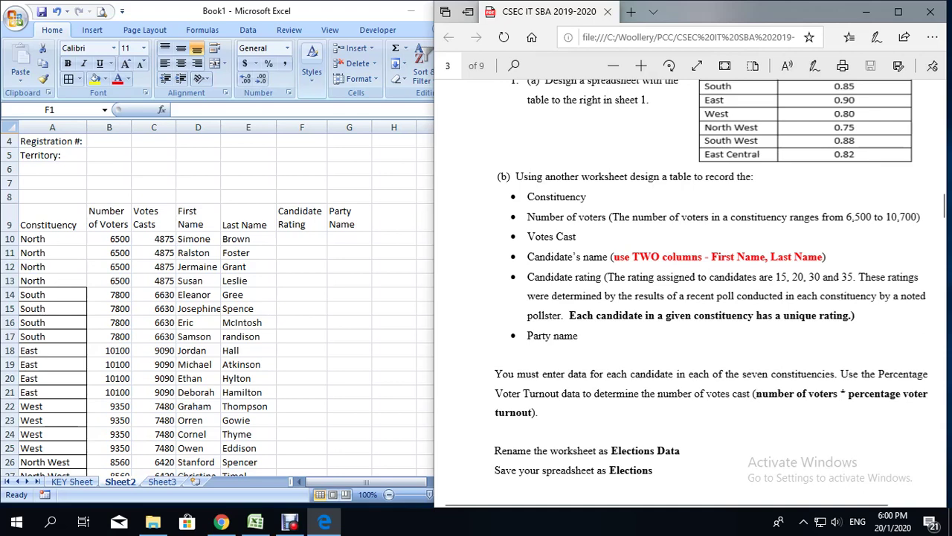
pyautogui.click(255, 523)
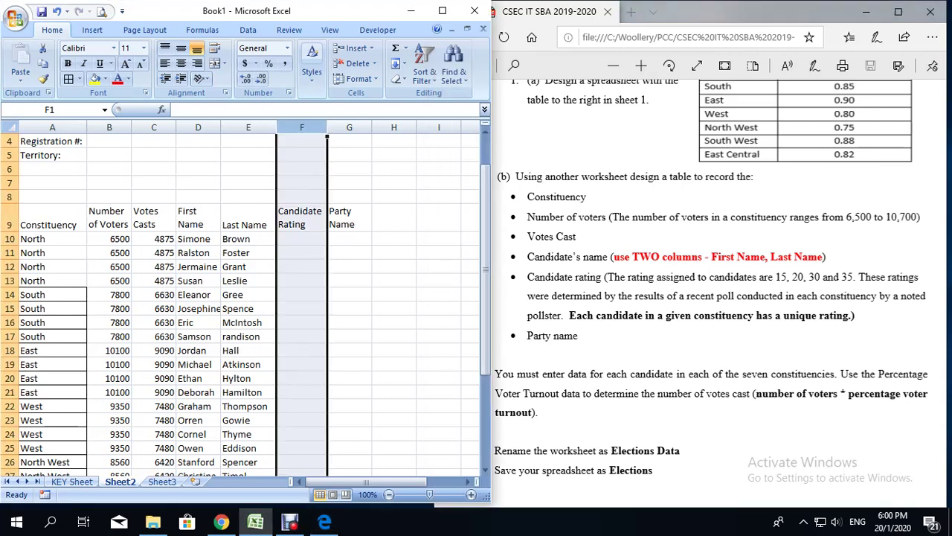
pyautogui.moveTo(33, 238)
pyautogui.mouseDown()
pyautogui.moveTo(33, 280)
pyautogui.moveTo(301, 281)
pyautogui.mouseUp()
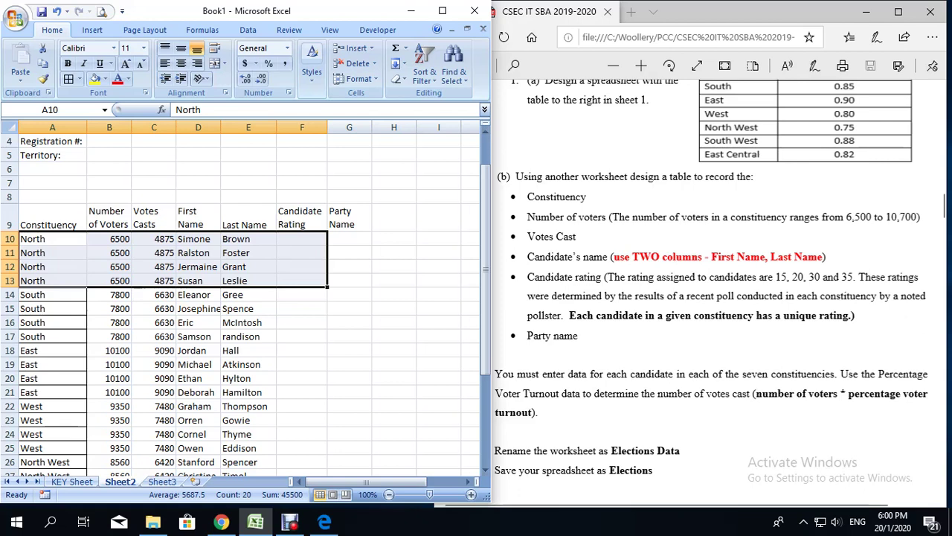
pyautogui.click(302, 238)
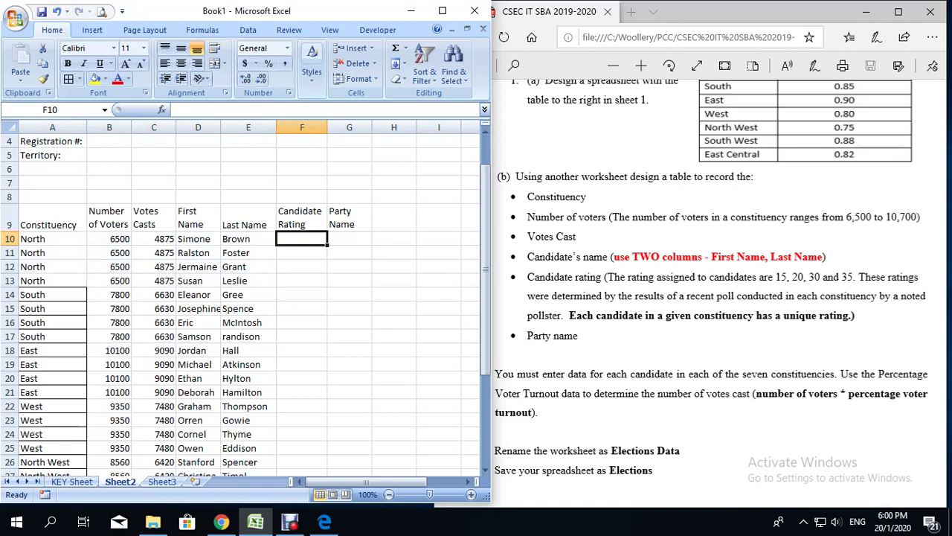
# Step: Enter ratings 15, 20, 30, 35 in F10:F13 and 20, 30, 35, 15 in F14:F17
pyautogui.write('15')
pyautogui.press('Return')
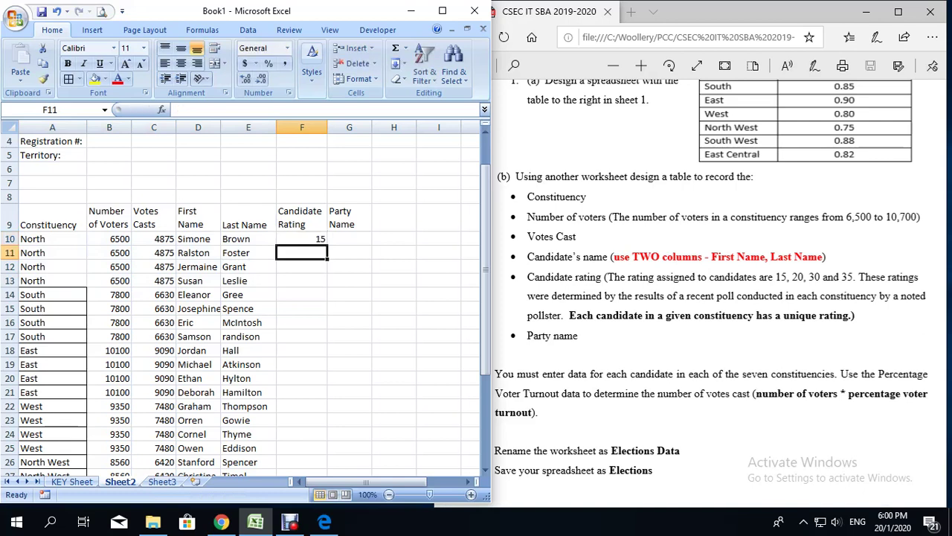
pyautogui.write('20')
pyautogui.press('Return')
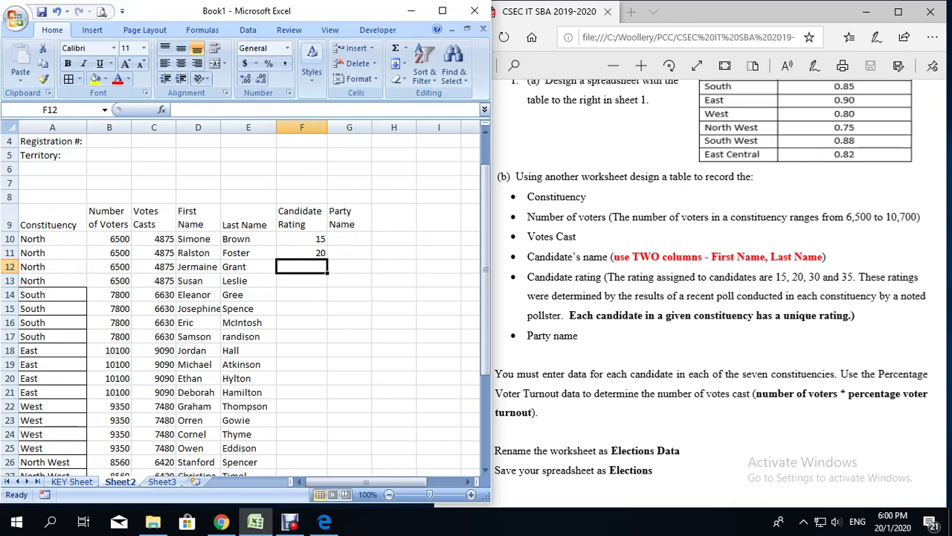
pyautogui.write('30')
pyautogui.press('Return')
pyautogui.write('35')
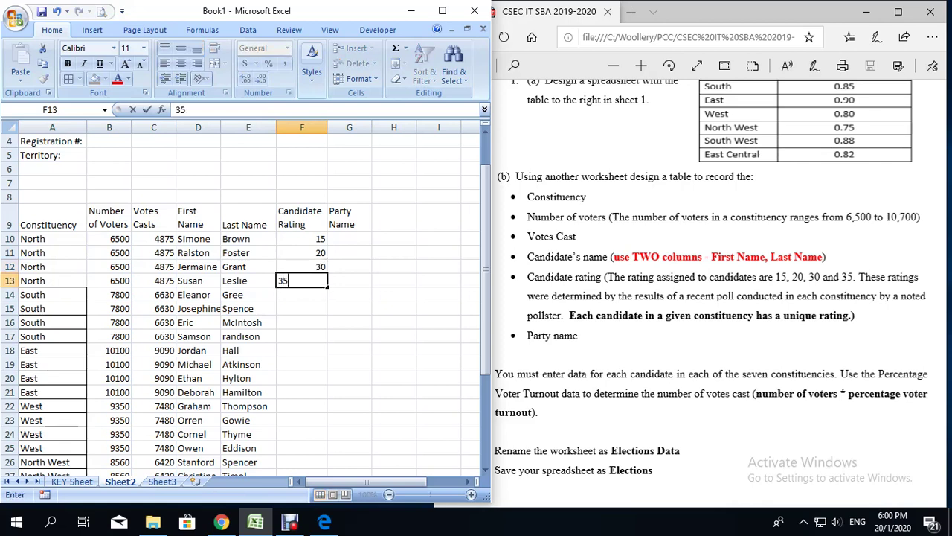
pyautogui.press('Return')
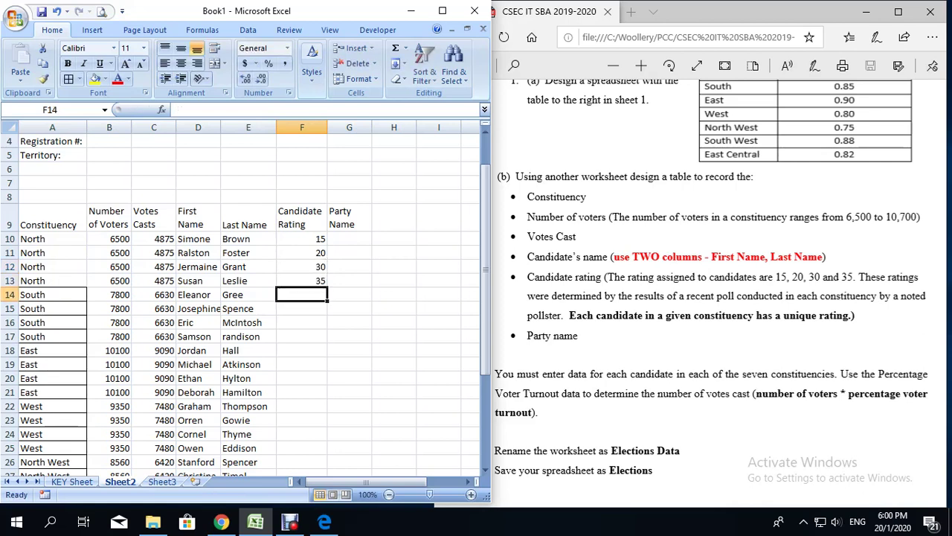
pyautogui.write('20')
pyautogui.press('Return')
pyautogui.write('30')
pyautogui.press('Return')
pyautogui.write('35')
pyautogui.press('Return')
pyautogui.write('15')
pyautogui.press('Return')
# Step: Enter ratings 30, 35, 15, 20 in F18:F21 and 35, 15, 20, 30 in F22:F25
pyautogui.write('30')
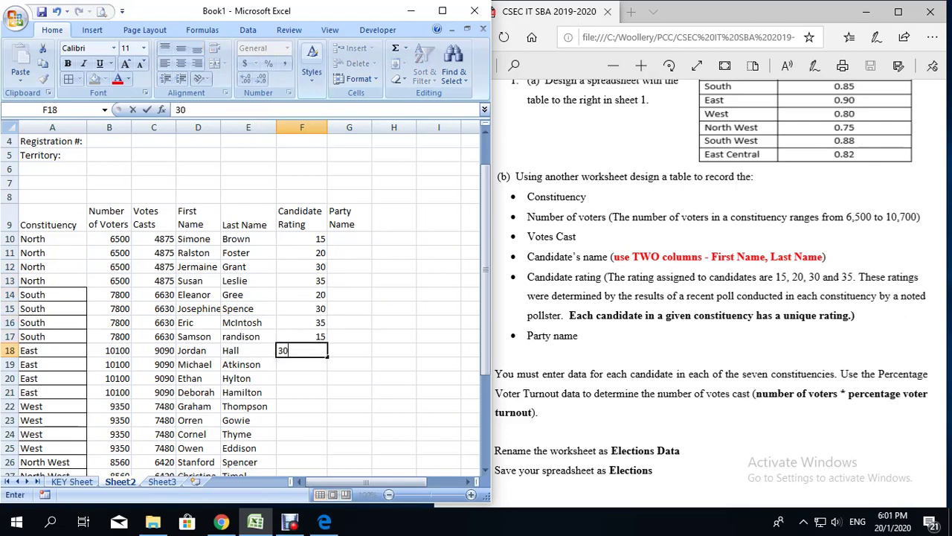
pyautogui.press('Return')
pyautogui.write('35')
pyautogui.press('Return')
pyautogui.write('15')
pyautogui.press('Return')
pyautogui.write('20')
pyautogui.press('Return')
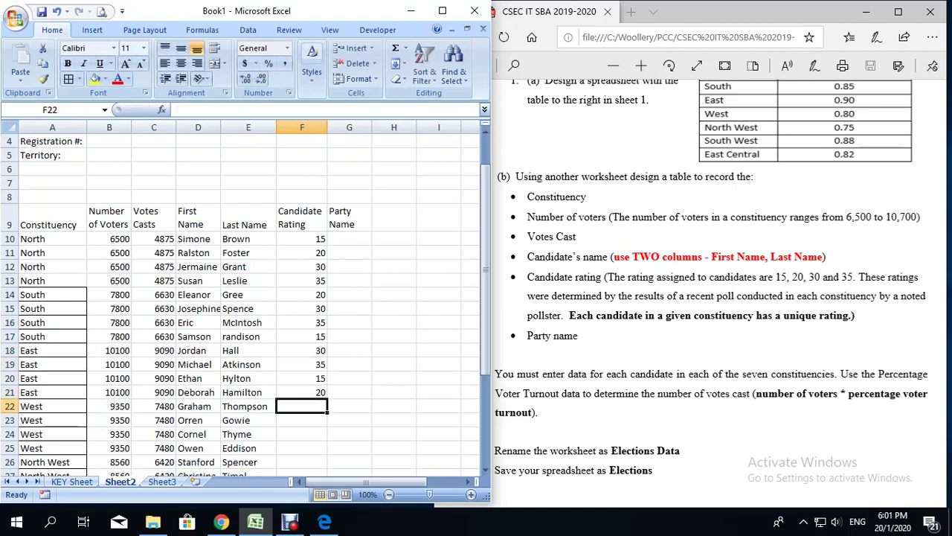
pyautogui.write('35')
pyautogui.press('Return')
pyautogui.write('15')
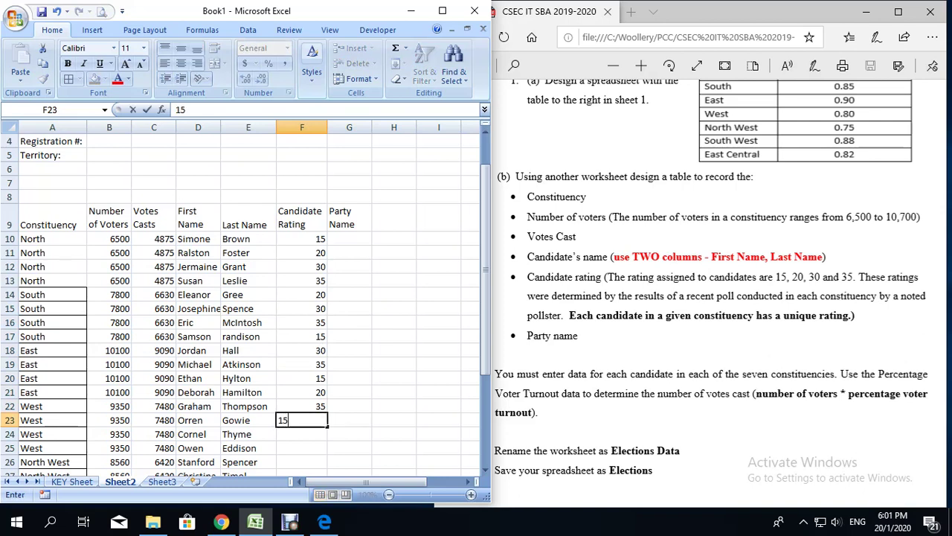
pyautogui.press('Return')
pyautogui.write('20')
pyautogui.press('Return')
pyautogui.write('30')
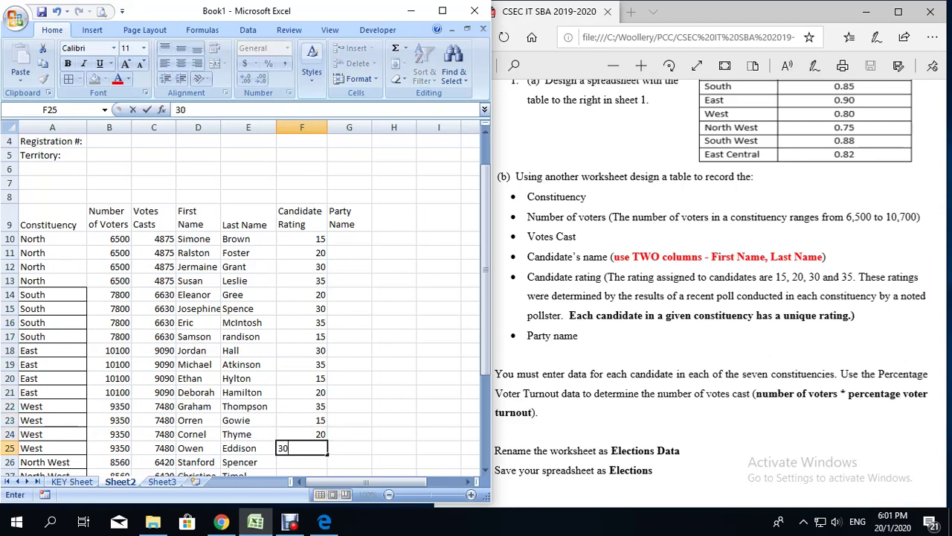
# Step: Select the East and West ratings in F18:F25 to check each block's values differ
pyautogui.scroll(-1, 246, 305)
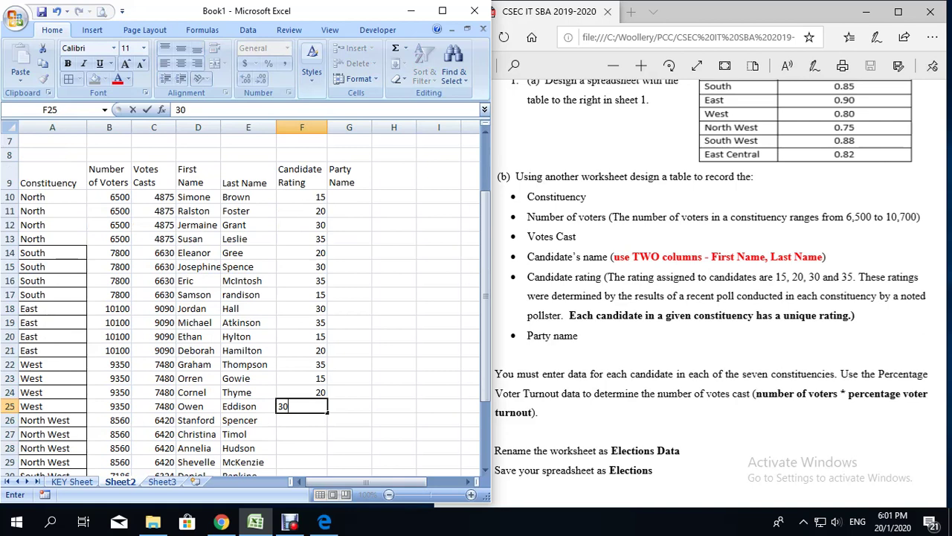
pyautogui.moveTo(301, 197); pyautogui.dragTo(301, 350)
pyautogui.click(302, 308)
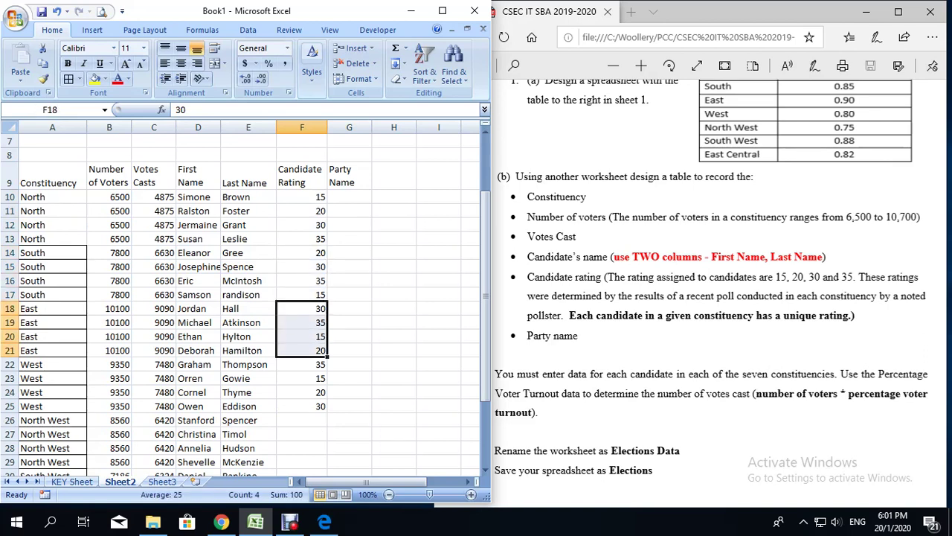
pyautogui.scroll(-1, 301, 351)
pyautogui.click(301, 308)
pyautogui.moveTo(302, 308); pyautogui.dragTo(302, 350)
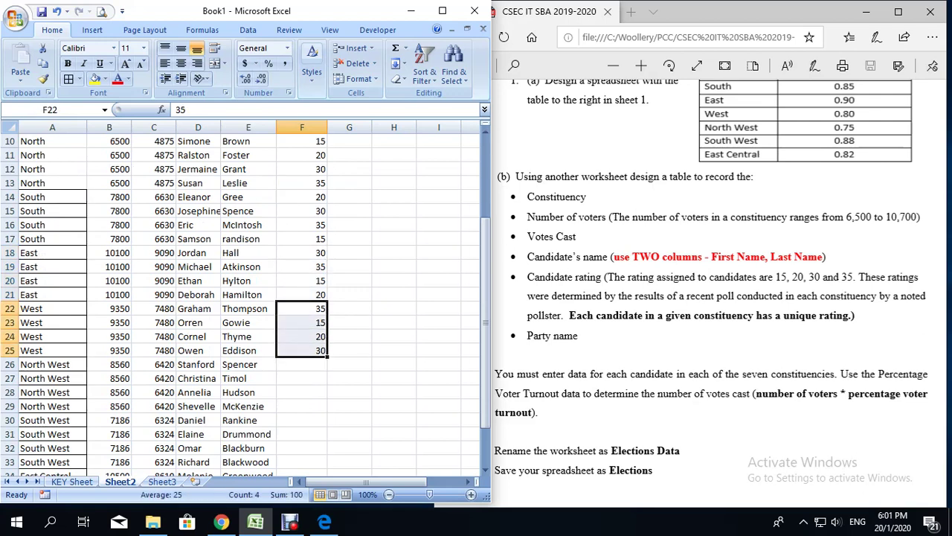
# Step: Enter ratings 15, 20, 30, 35 in F26:F29 and 20, 30, 35 in F30:F32, correcting a mistyped 25
pyautogui.click(302, 364)
pyautogui.write('15')
pyautogui.press('Return')
pyautogui.write('20')
pyautogui.press('Return')
pyautogui.write('30')
pyautogui.press('Return')
pyautogui.write('35')
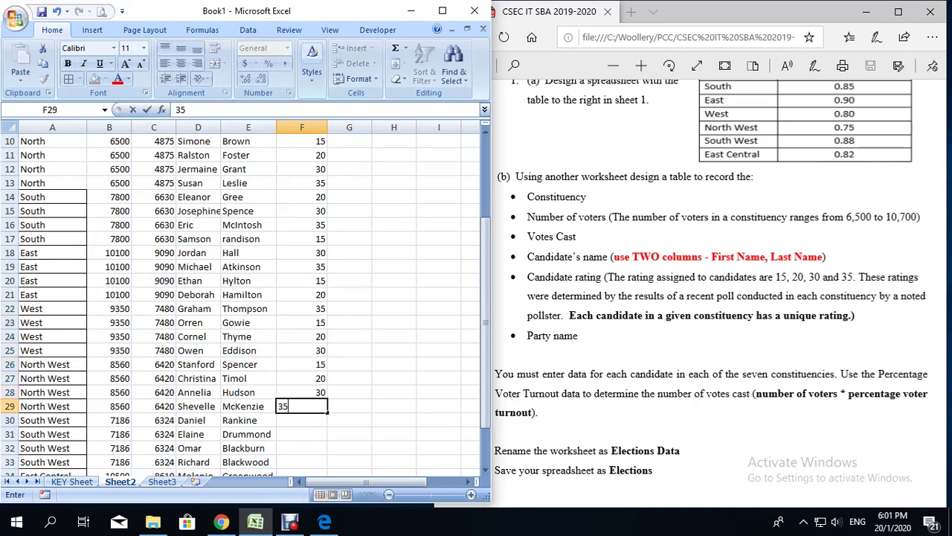
pyautogui.press('Return')
pyautogui.write('20')
pyautogui.press('Return')
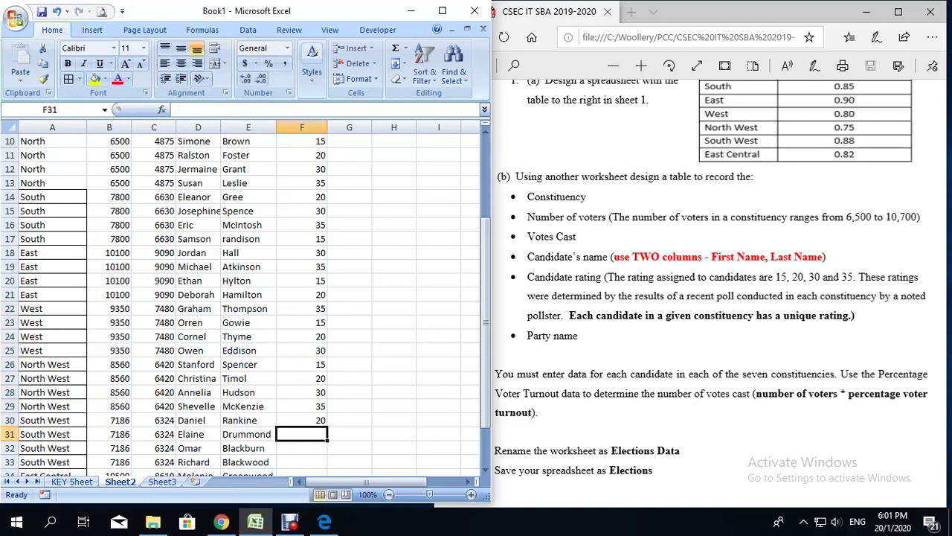
pyautogui.write('25')
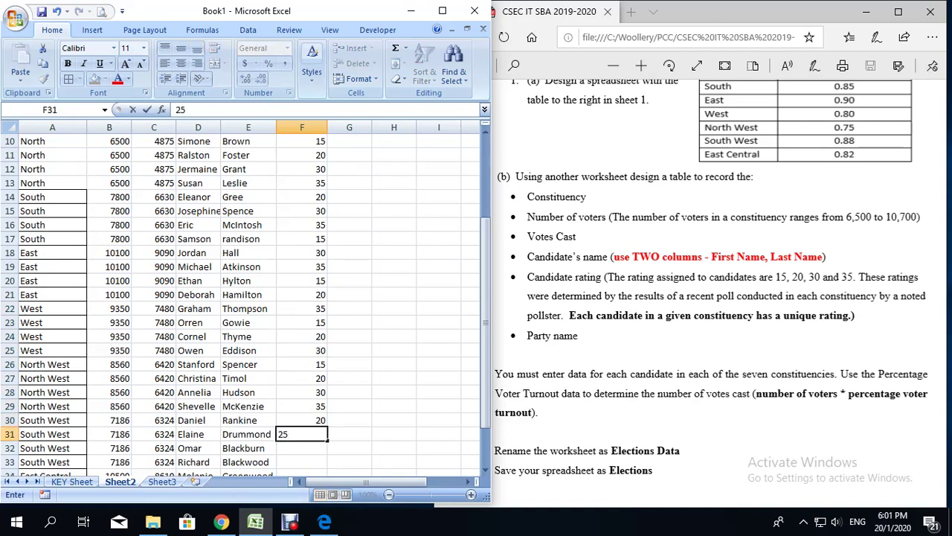
pyautogui.press('BackSpace')
pyautogui.press('BackSpace')
pyautogui.write('30')
pyautogui.press('Return')
pyautogui.write('35')
pyautogui.press('Return')
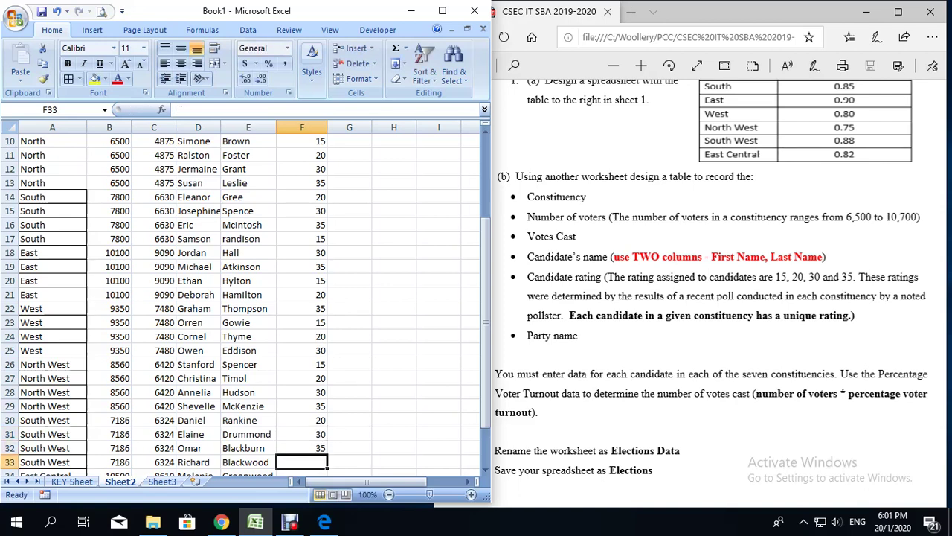
# Step: Enter rating 15 in F33 and ratings 30, 35, 15, 20 in F34:F37
pyautogui.write('15')
pyautogui.scroll(-3, 246, 297)
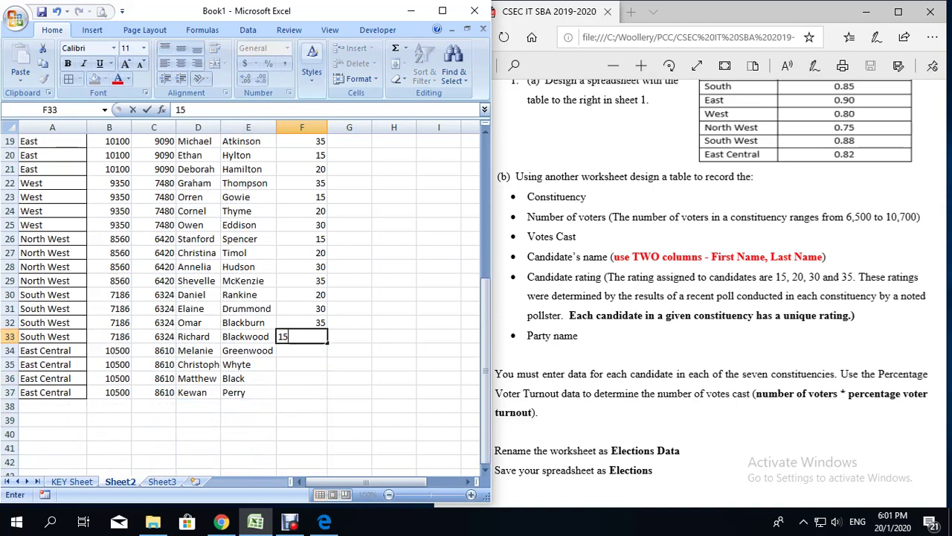
pyautogui.press('Return')
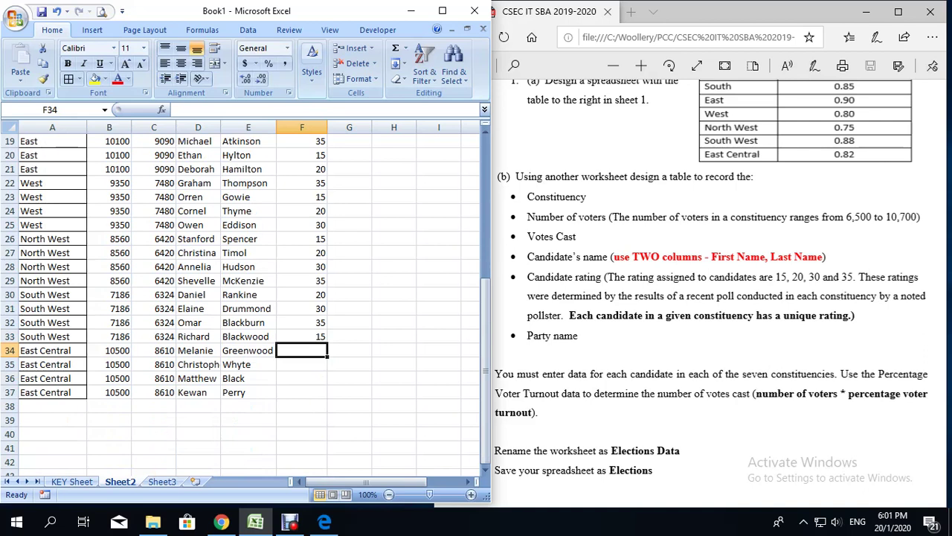
pyautogui.write('30')
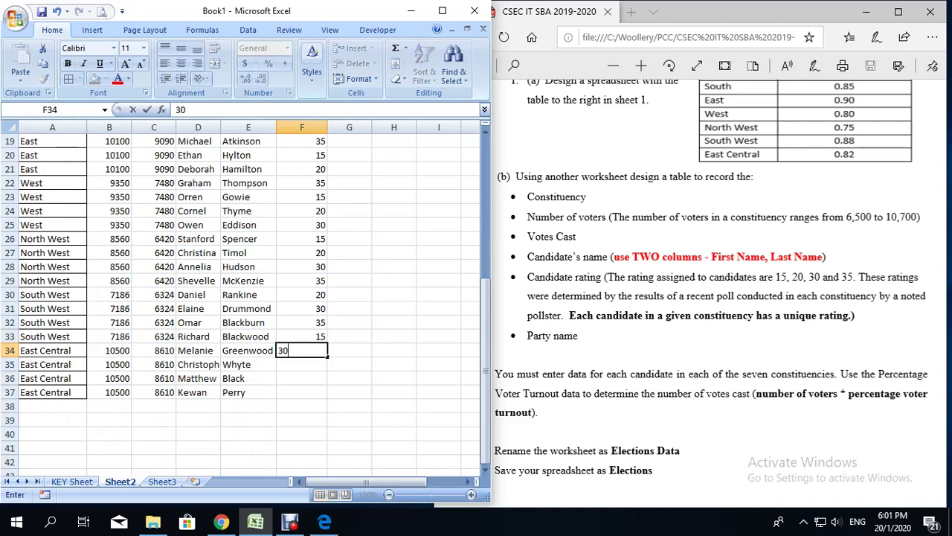
pyautogui.press('Return')
pyautogui.write('35')
pyautogui.press('Return')
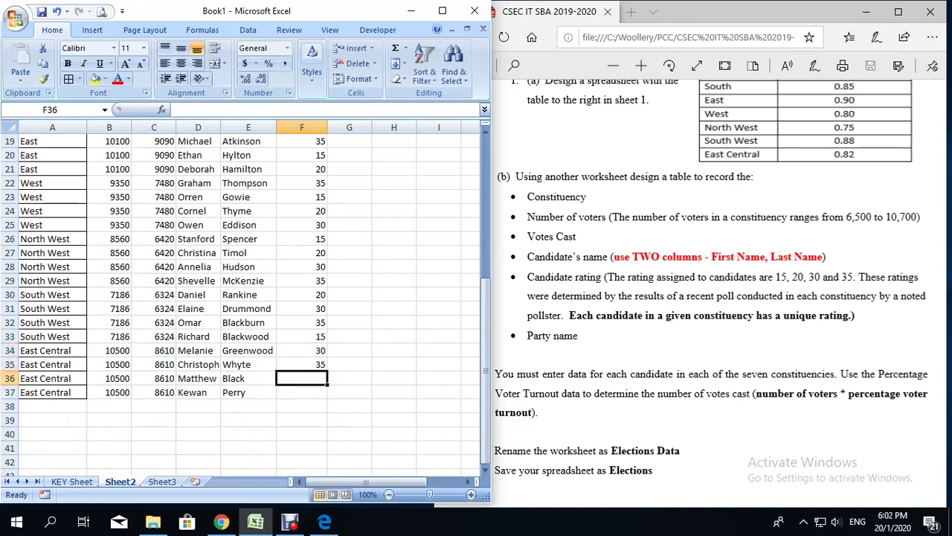
pyautogui.write('15')
pyautogui.press('Return')
pyautogui.write('20')
pyautogui.scroll(6, 245, 298)
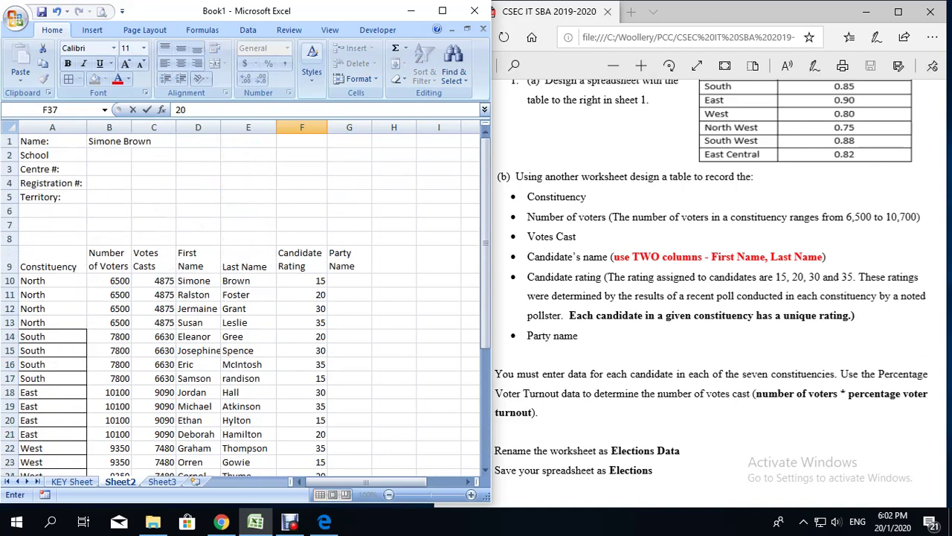
pyautogui.click(349, 337)
# Step: Enter the party names DAP, WNA, UPM and PDR in G10:G13
pyautogui.click(349, 281)
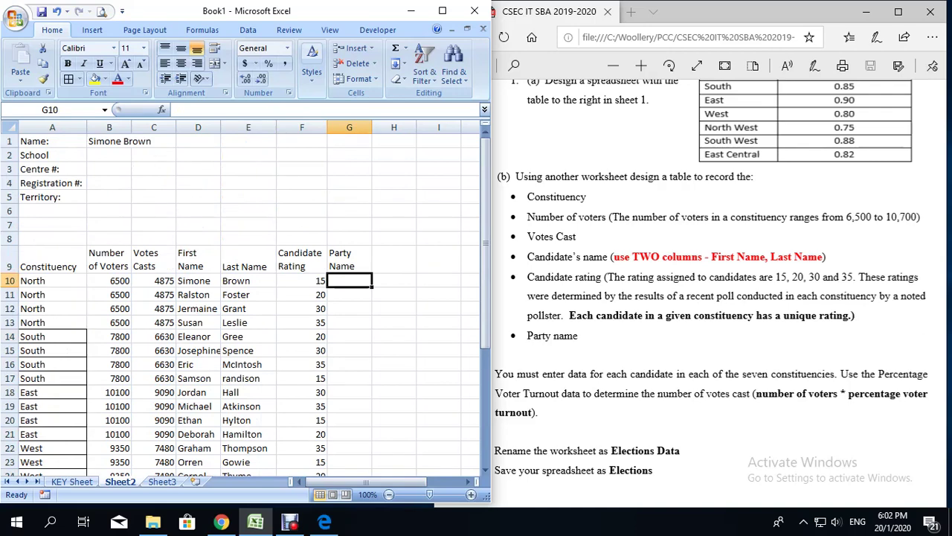
pyautogui.scroll(5, 714, 297)
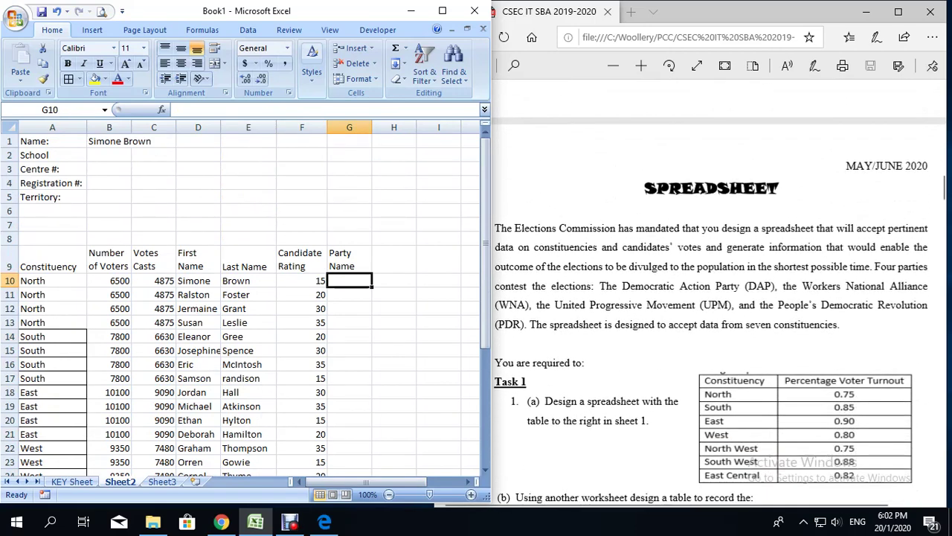
pyautogui.write('DAP')
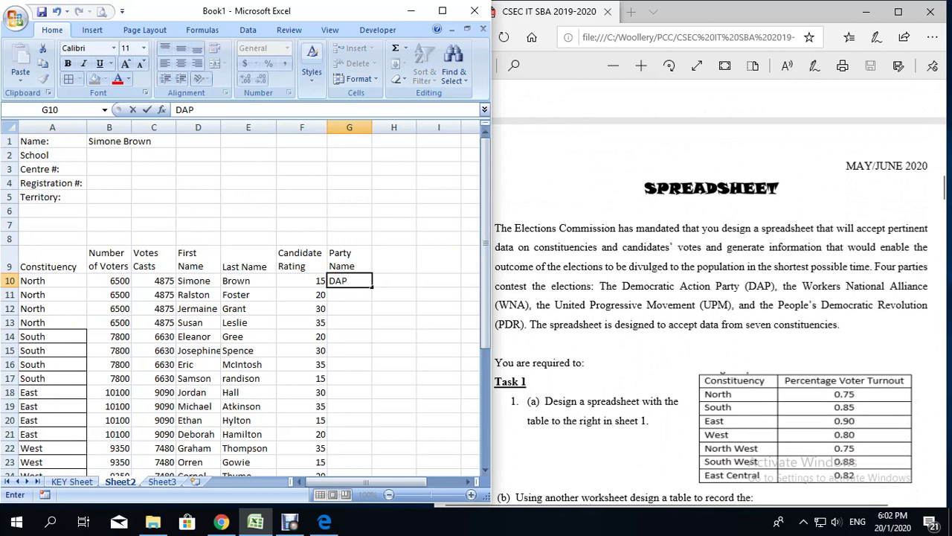
pyautogui.press('Return')
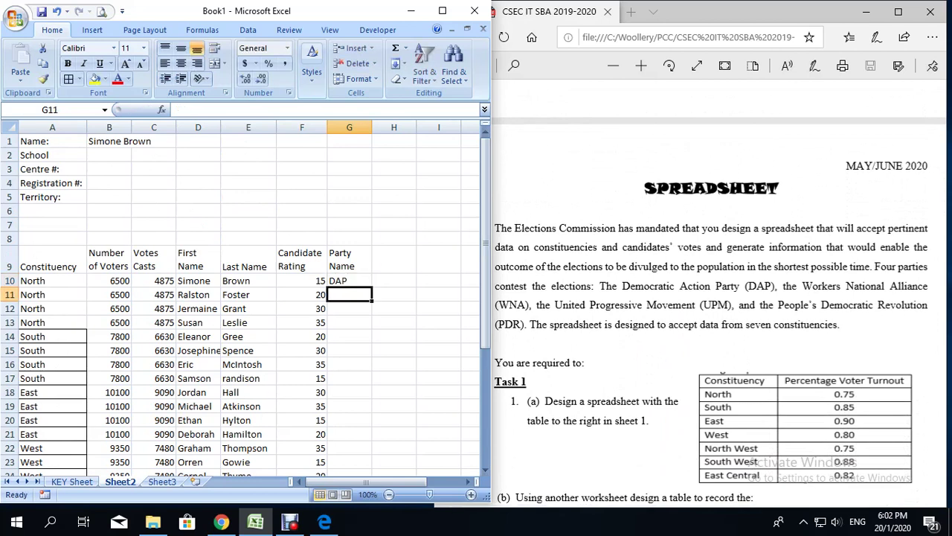
pyautogui.write('WNA')
pyautogui.press('Return')
pyautogui.write('UPM')
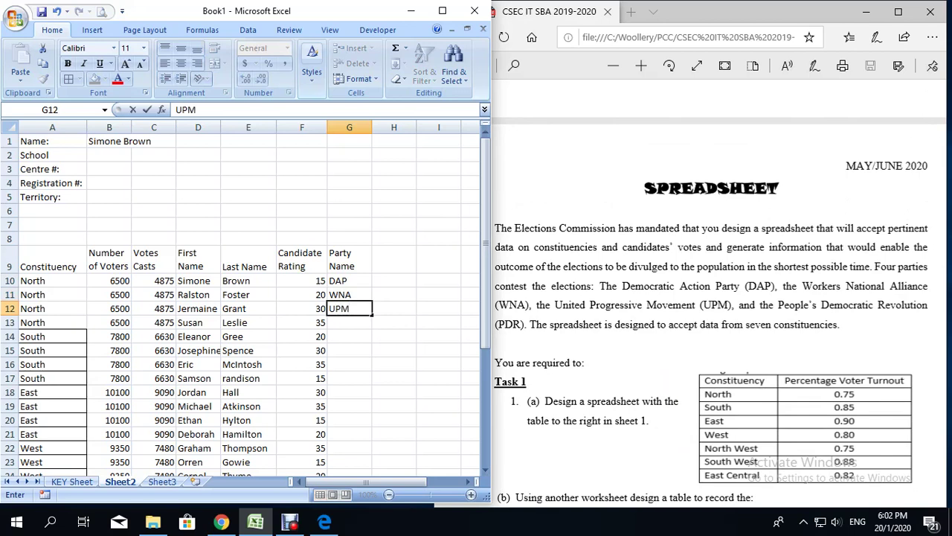
pyautogui.press('Return')
pyautogui.write('PDR')
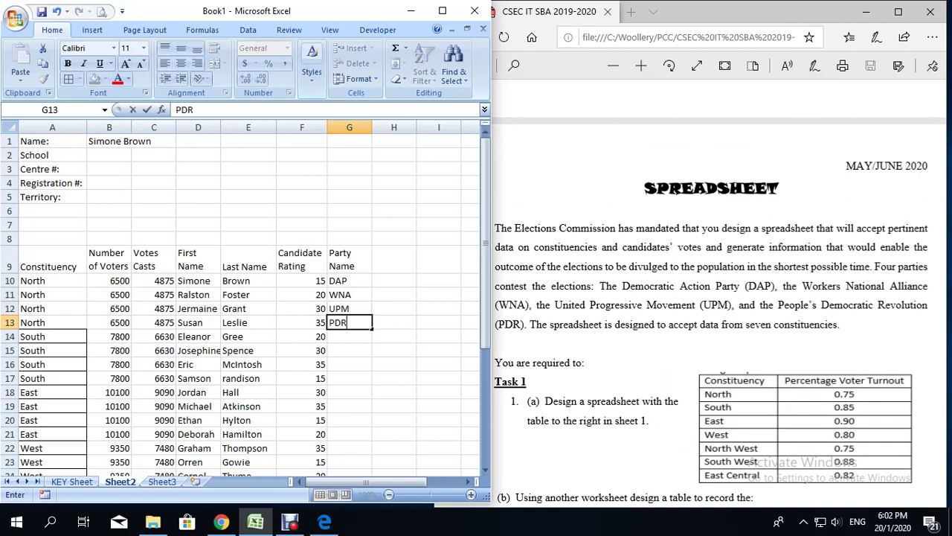
pyautogui.click(393, 266)
# Step: Fill the four party names from G10:G13 down to row 37
pyautogui.moveTo(349, 281); pyautogui.dragTo(348, 322)
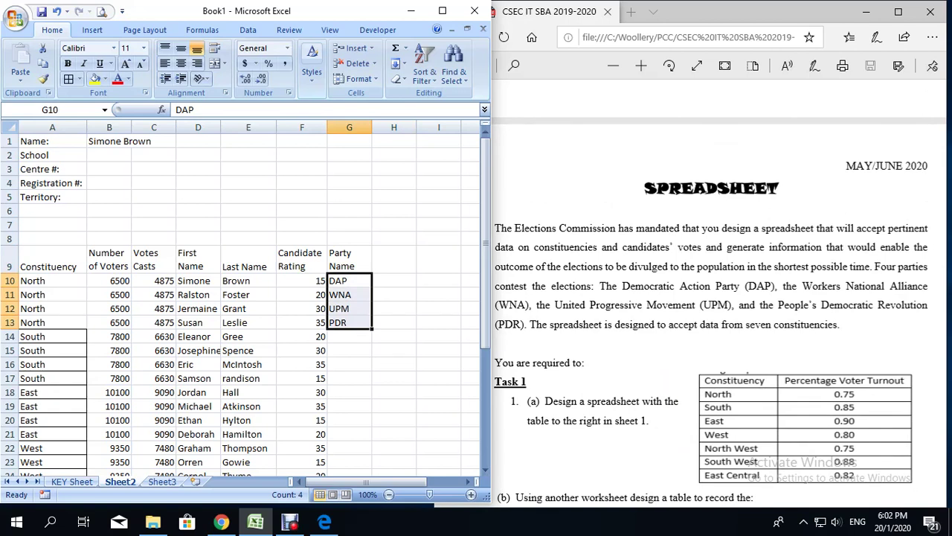
pyautogui.moveTo(371, 327); pyautogui.dragTo(376, 407)
pyautogui.click(438, 350)
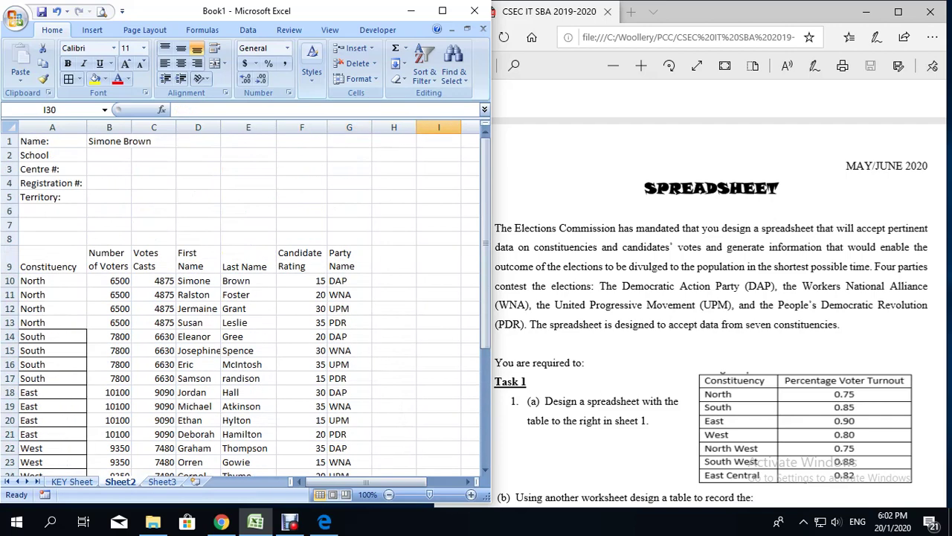
# Step: Apply All Borders to the election table A9:G37
pyautogui.moveTo(48, 267); pyautogui.dragTo(379, 462)
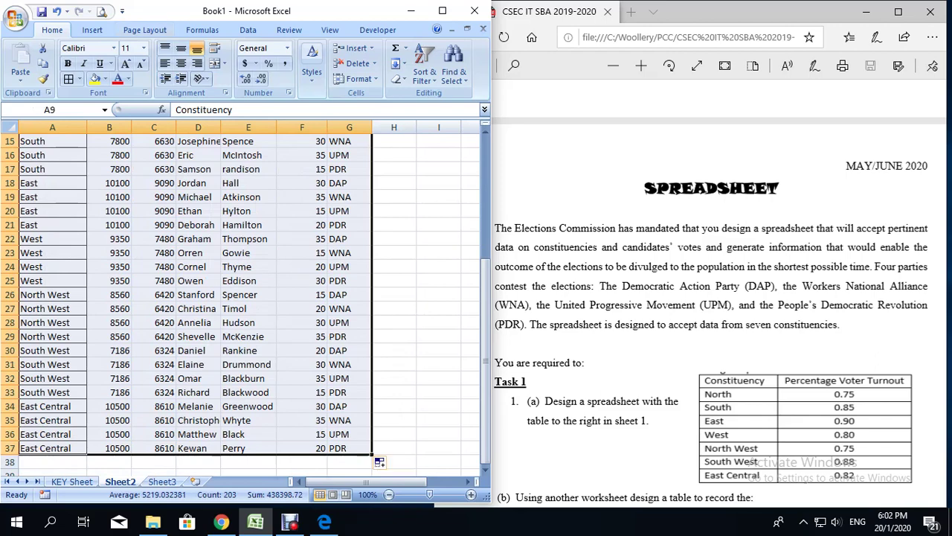
pyautogui.scroll(5, 379, 462)
pyautogui.click(439, 239)
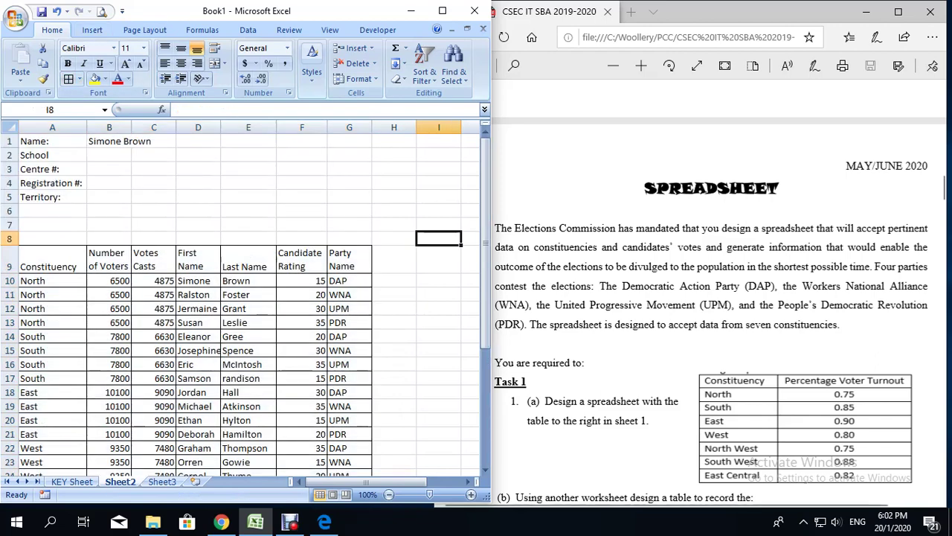
pyautogui.scroll(-4, 719, 297)
# Step: Switch to the assignment PDF and scroll through it to reread the task
pyautogui.hotkey('alt', 'Tab')
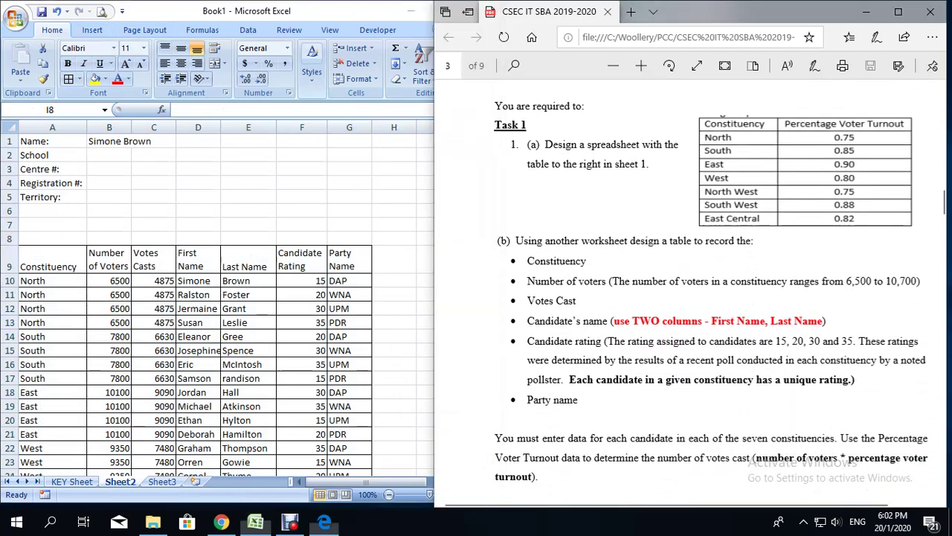
pyautogui.scroll(-2, 714, 298)
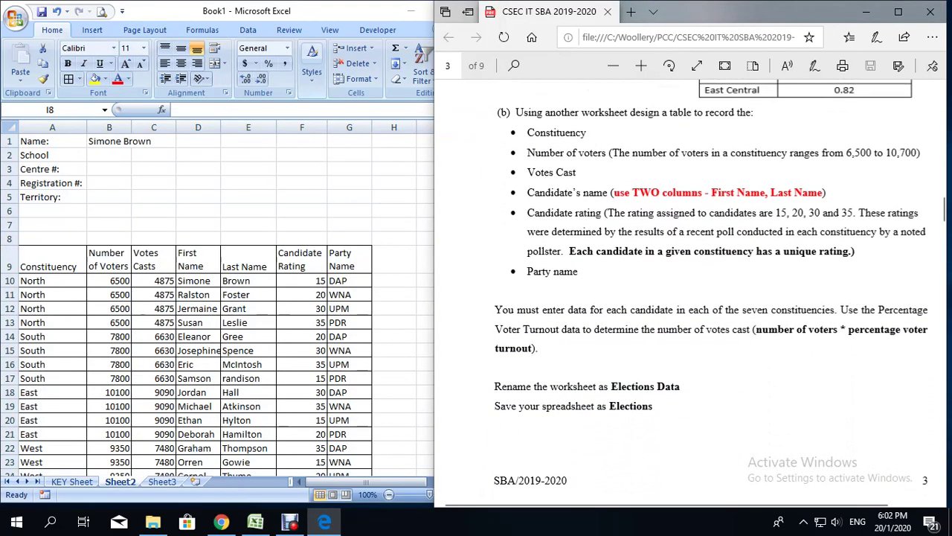
pyautogui.scroll(3, 714, 297)
pyautogui.scroll(-4, 714, 298)
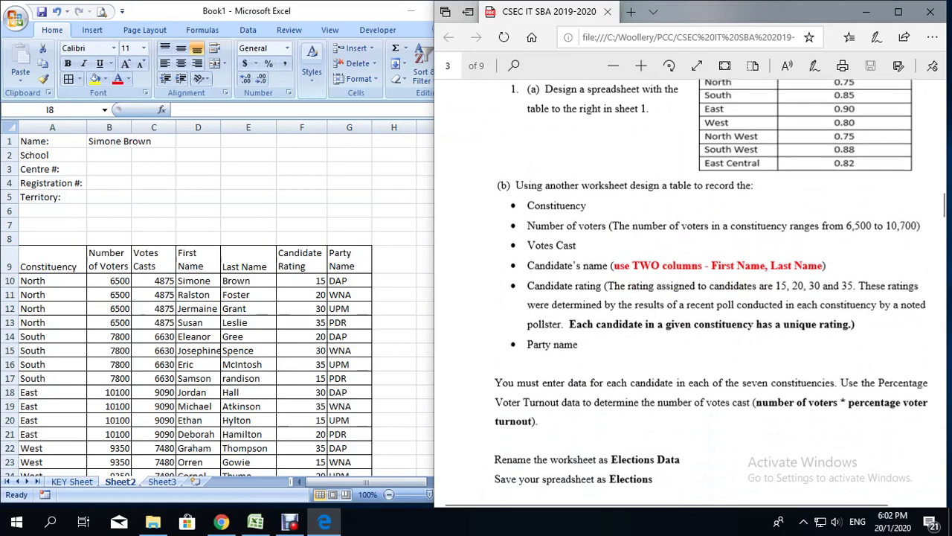
pyautogui.scroll(4, 714, 298)
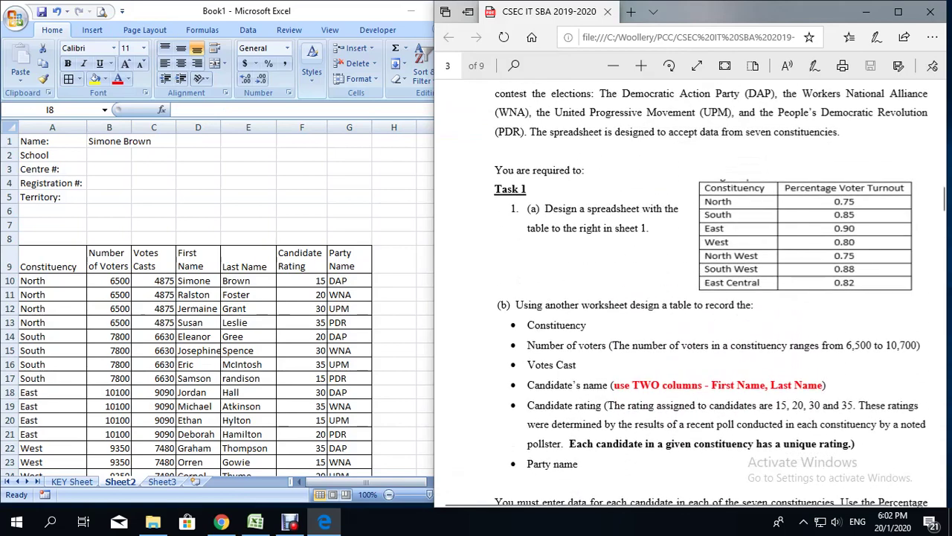
pyautogui.scroll(-2, 714, 298)
pyautogui.scroll(-2, 714, 298)
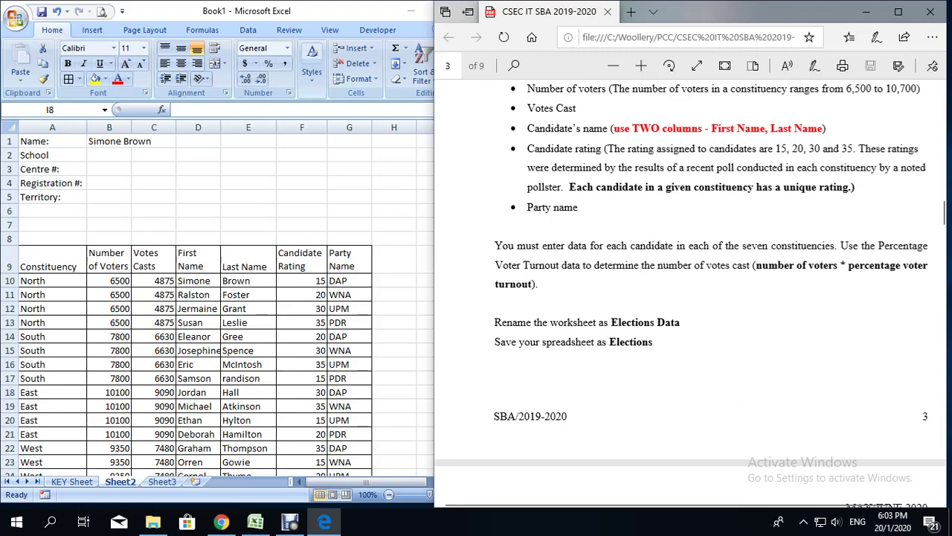
# Step: Rename the Sheet2 tab to 'Elections Data', then check the PDF and open the file menu
pyautogui.hotkey('alt', 'Tab')
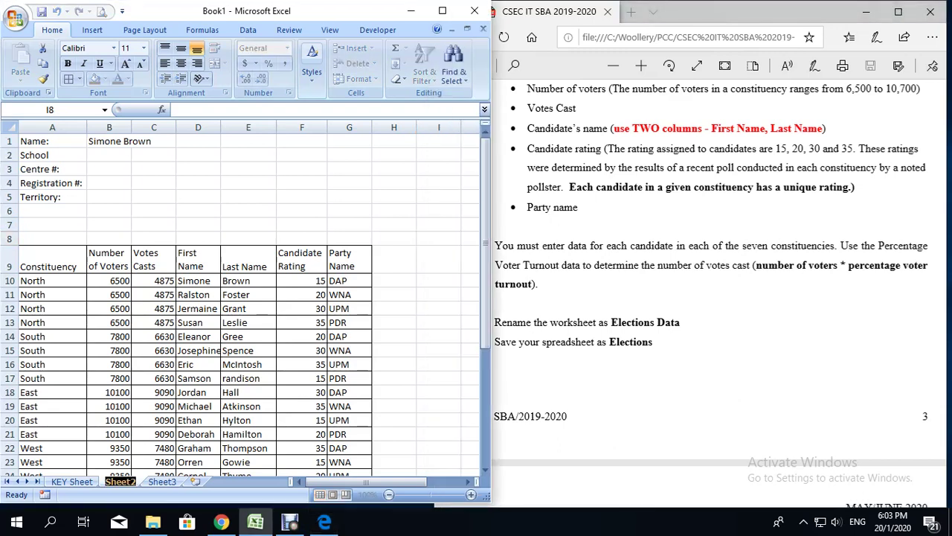
pyautogui.write('Elections ')
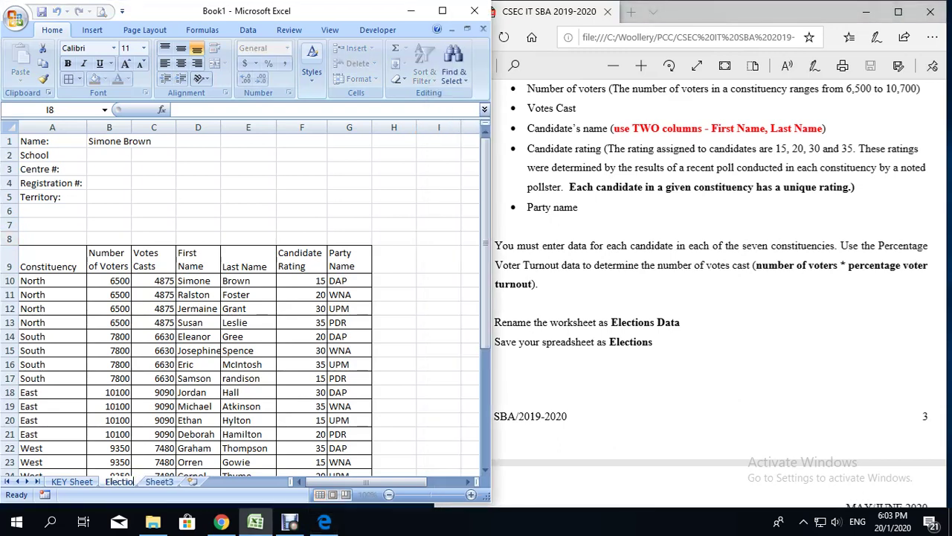
pyautogui.write('Data')
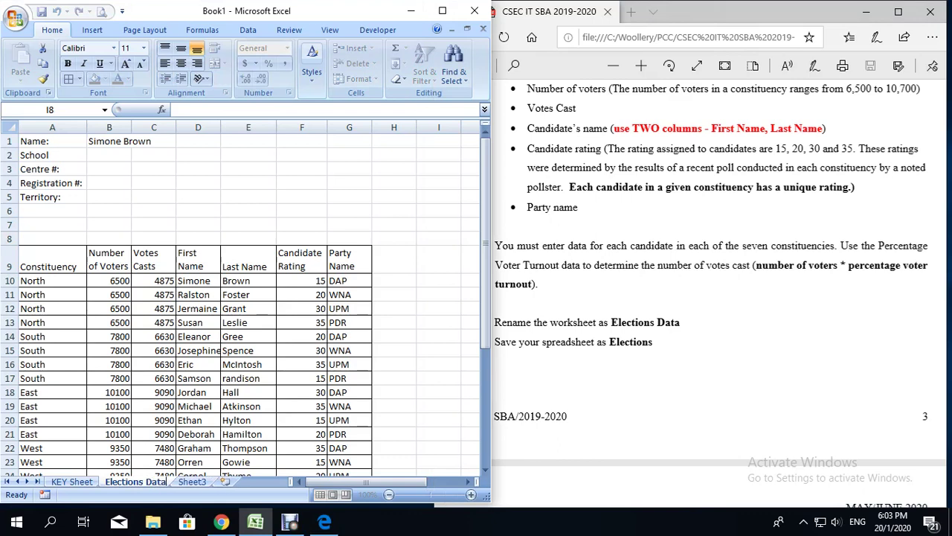
pyautogui.hotkey('alt', 'Tab')
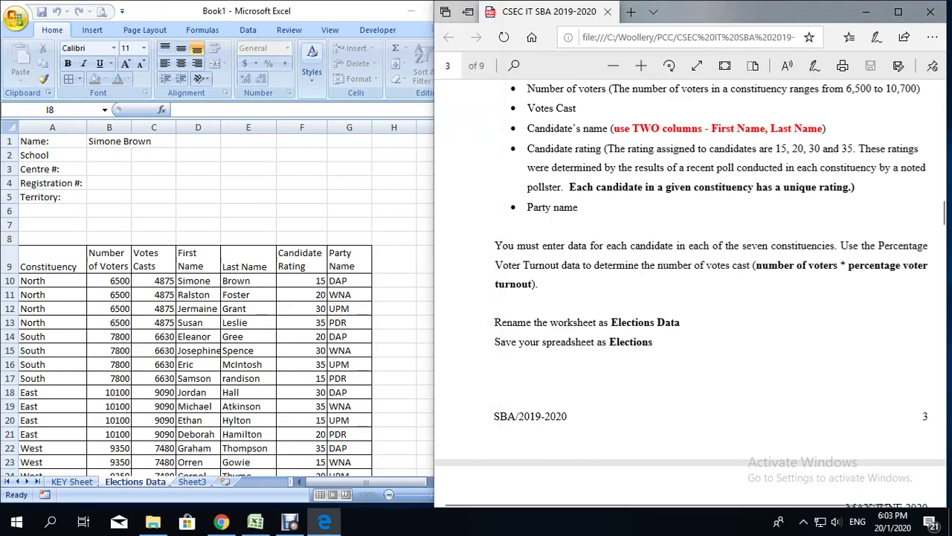
pyautogui.click(15, 18)
pyautogui.click(349, 224)
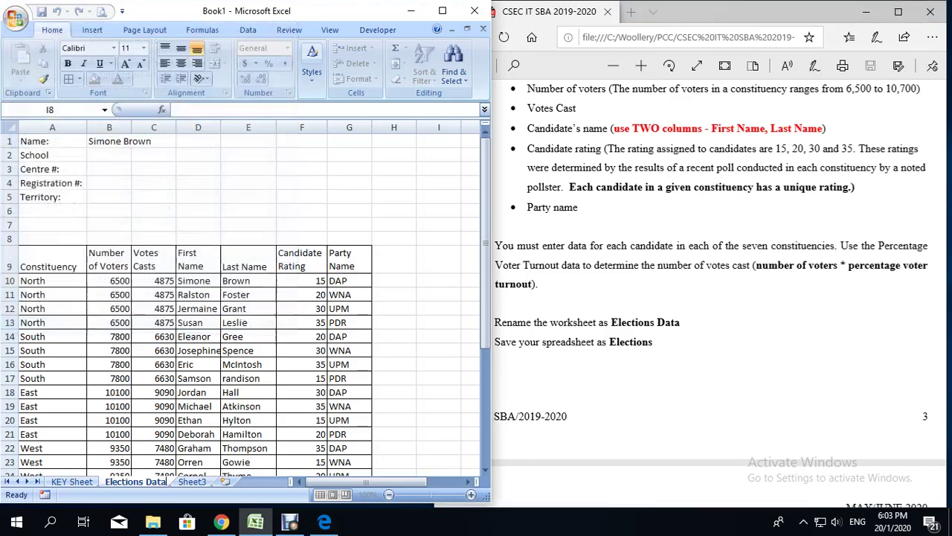
pyautogui.click(15, 18)
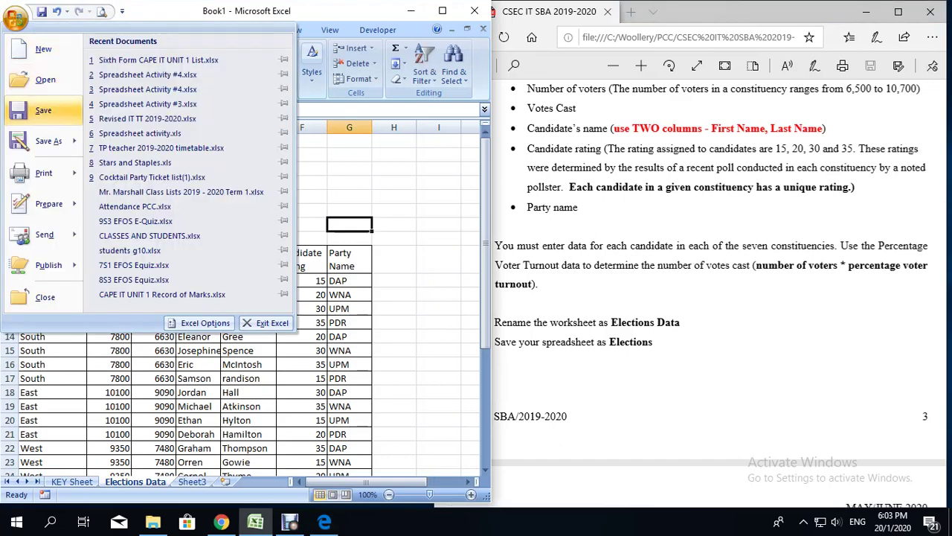
# Step: In Save As, create a new folder named 'IT SBA' in Documents and open it
pyautogui.press('Escape')
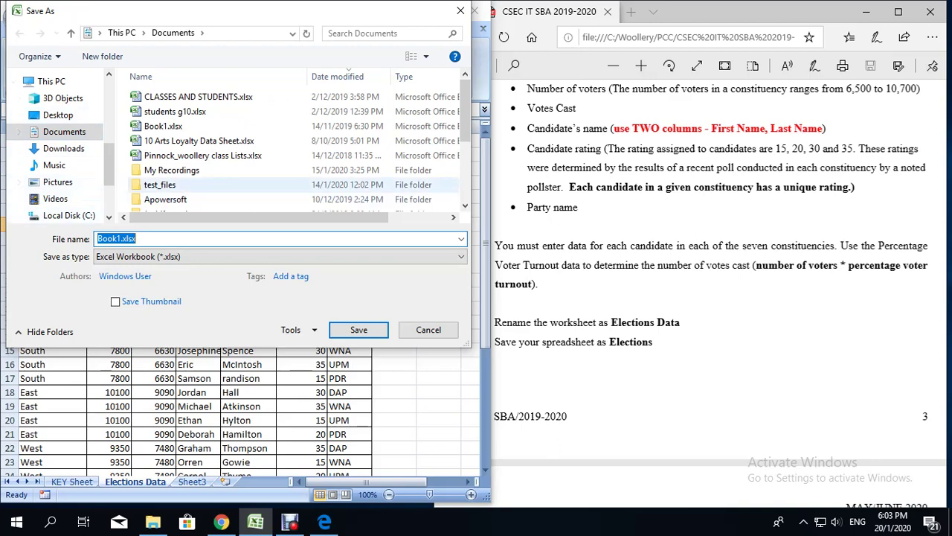
pyautogui.click(102, 56)
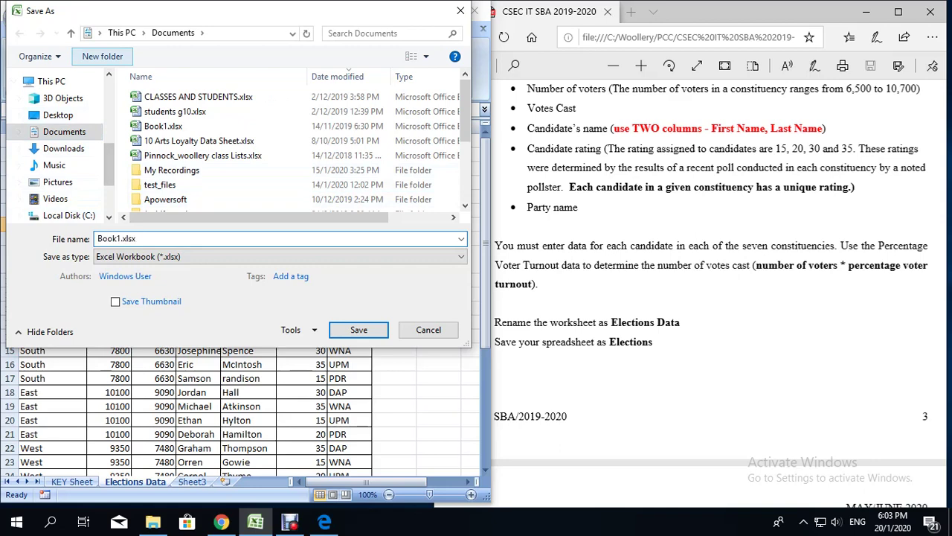
pyautogui.write('IT SBA')
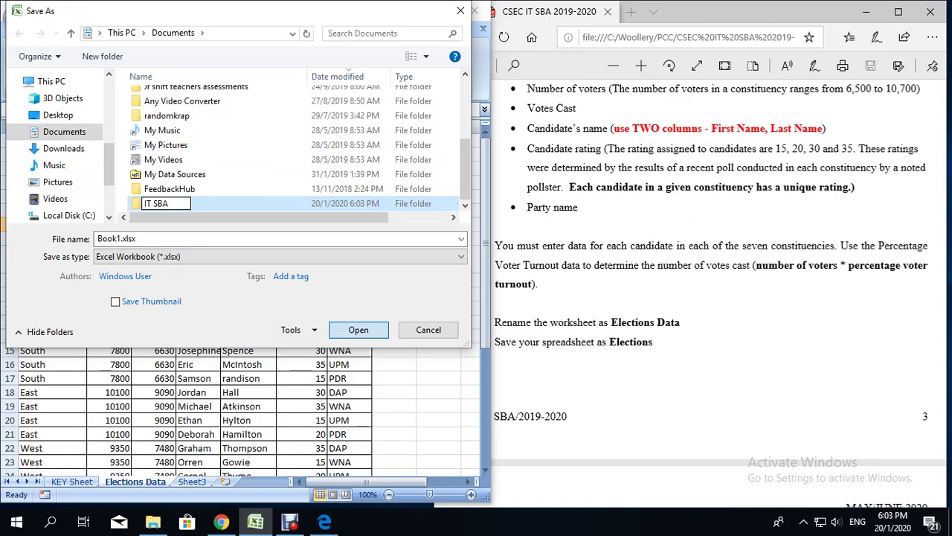
pyautogui.press('Return')
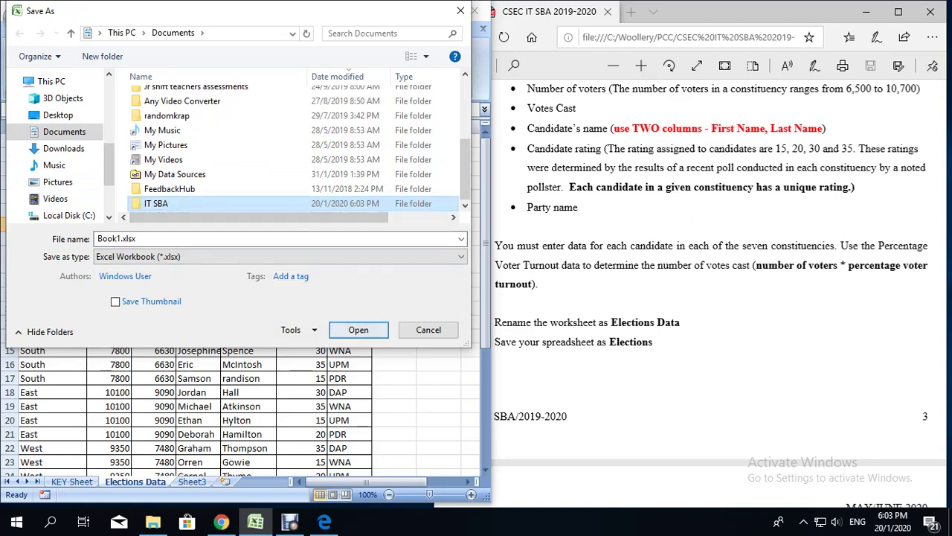
pyautogui.press('Return')
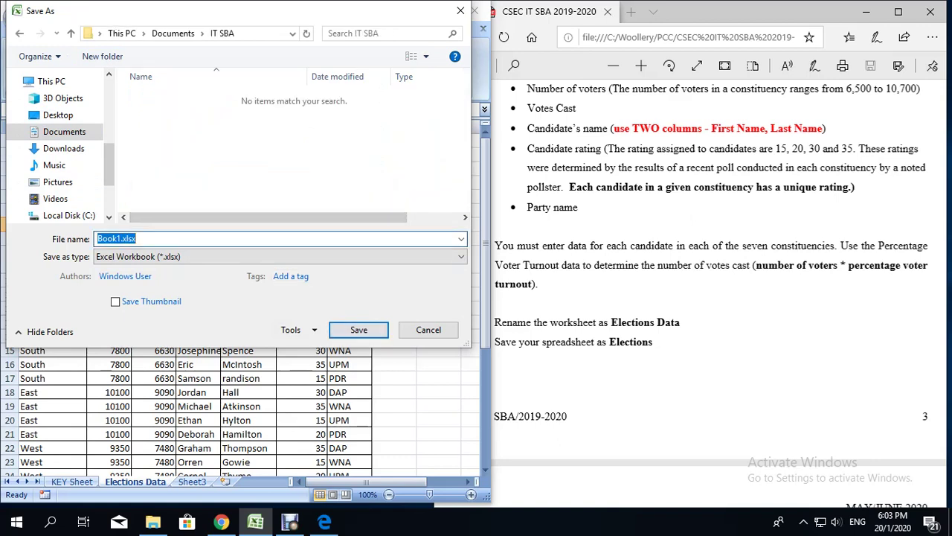
# Step: Replace Book1 with 'Elections' as the file name and save as Elections.xlsx
pyautogui.click(119, 238)
pyautogui.press('BackSpace')
pyautogui.press('BackSpace')
pyautogui.press('BackSpace')
pyautogui.press('BackSpace')
pyautogui.press('BackSpace')
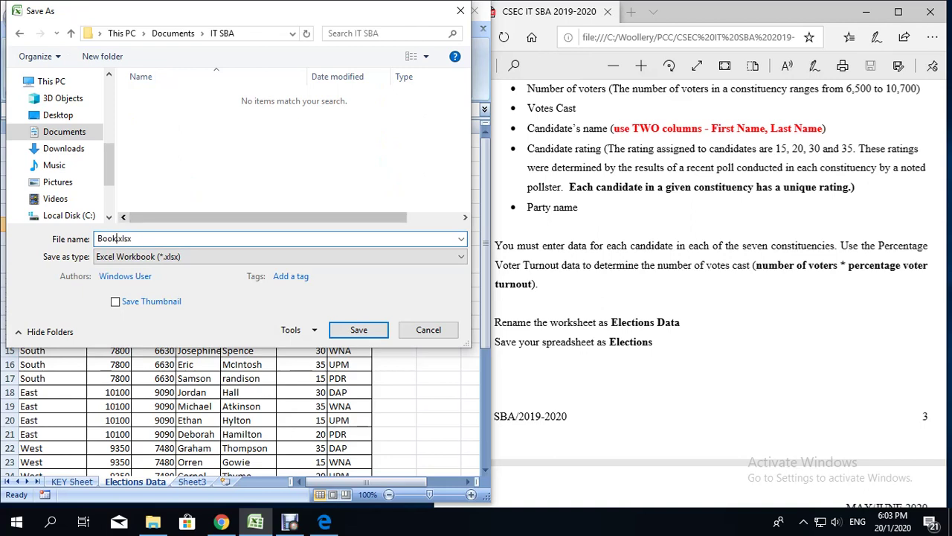
pyautogui.write('Elections.')
pyautogui.press('Return')
pyautogui.scroll(-5, 245, 312)
pyautogui.scroll(6, 245, 312)
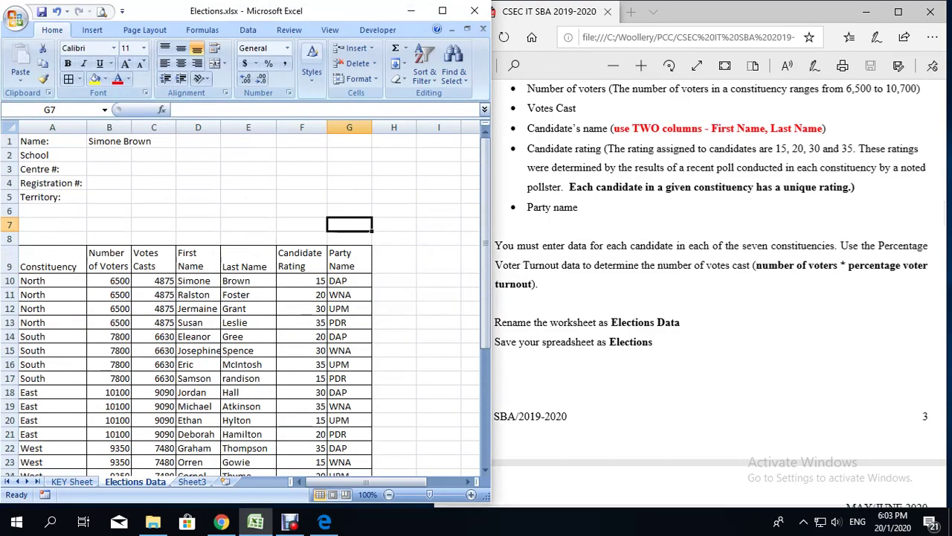
pyautogui.click(290, 523)
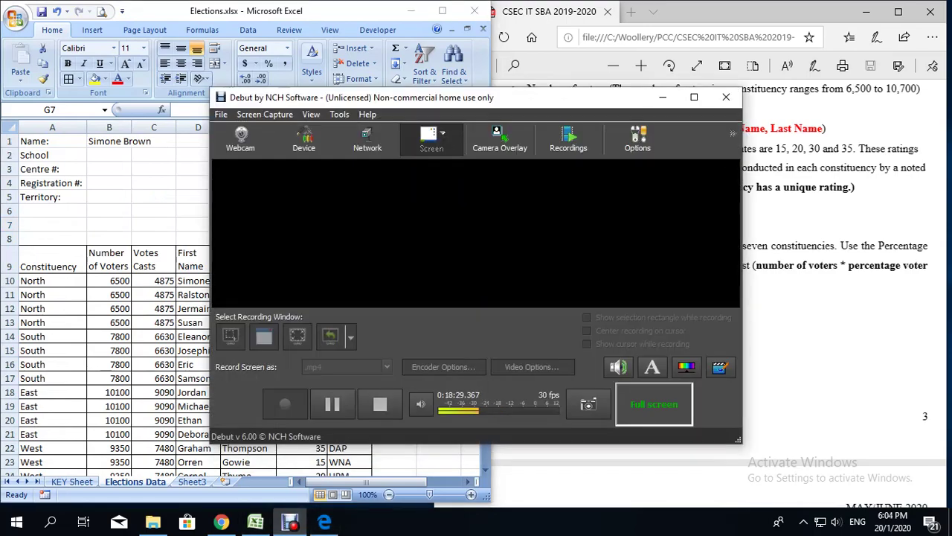